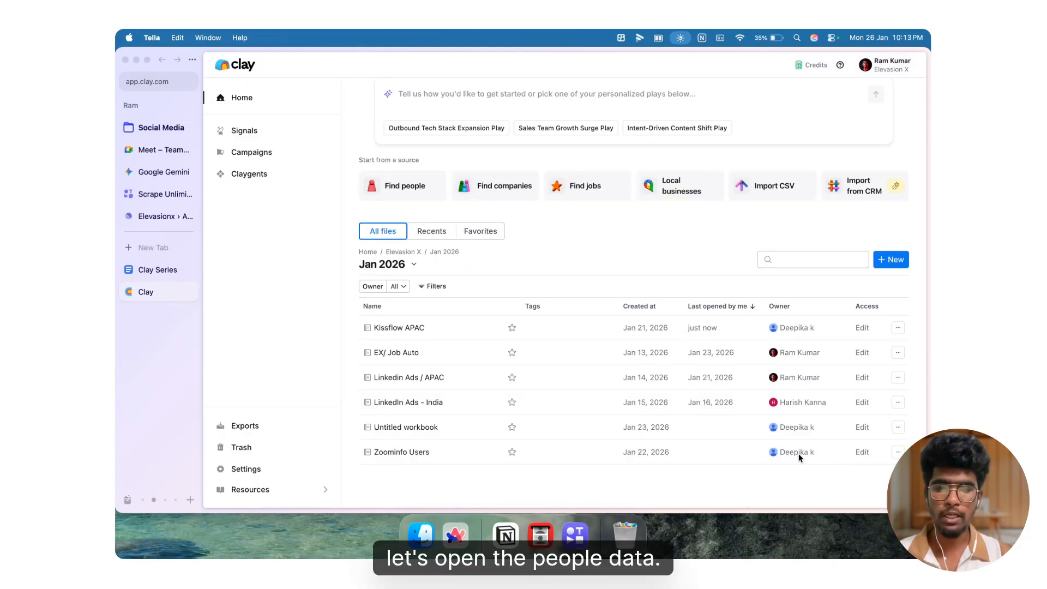
Step: Open the Kissflow APAC workbook and switch to its Find people Table
left_click(552, 329)
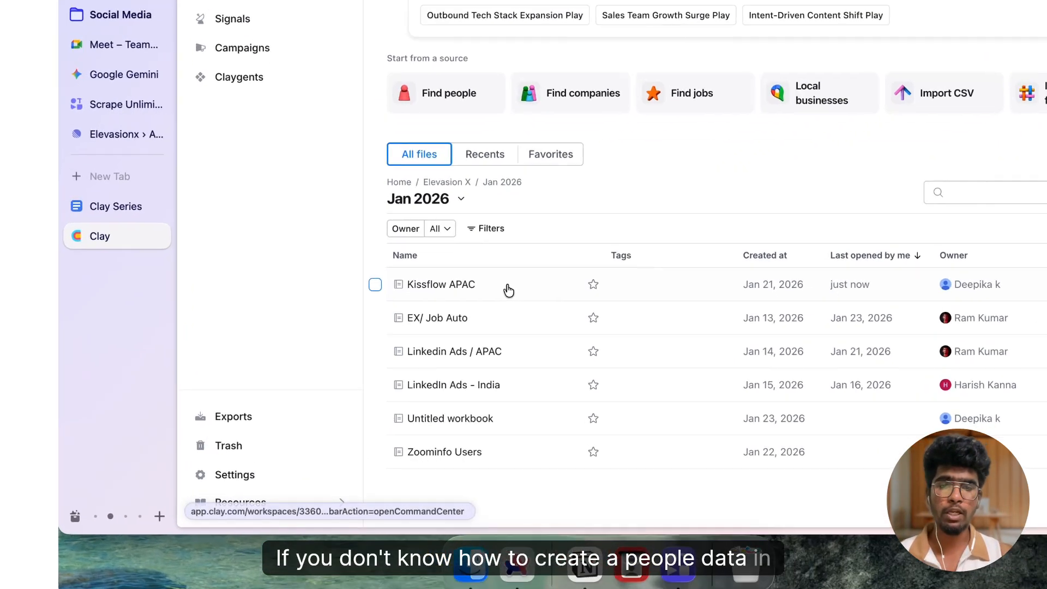
left_click(552, 328)
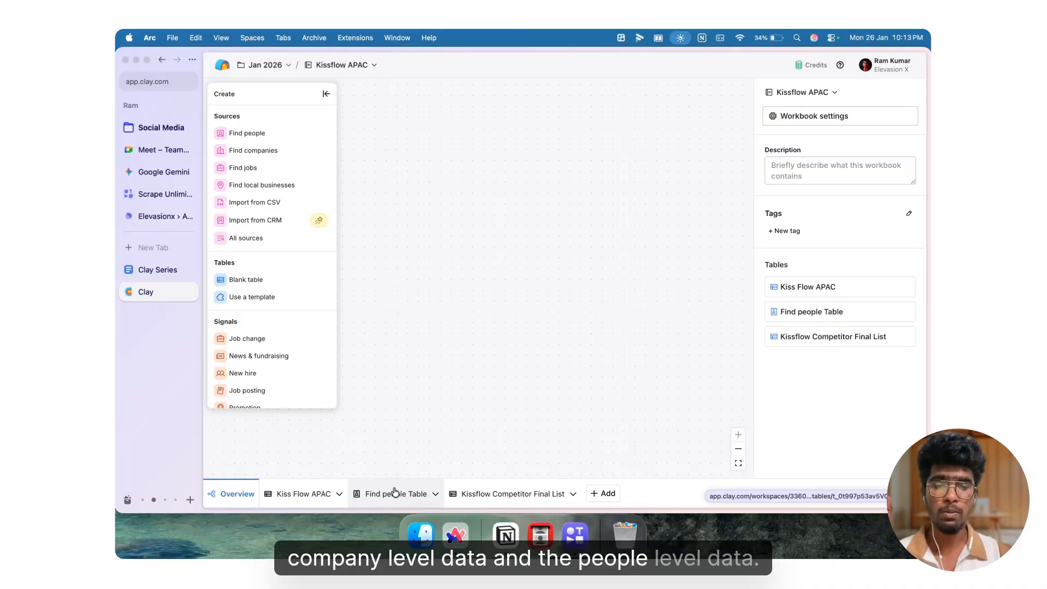
left_click(430, 492)
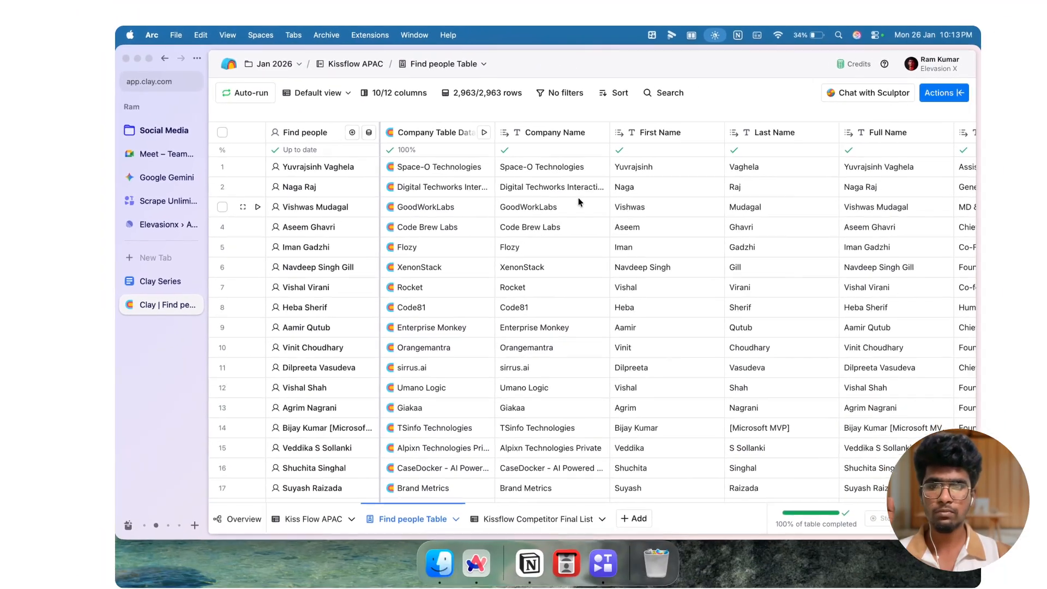
Step: Add a new enrichment column using Prospeo's Find Work Email action
scroll(560, 162, "right", 3)
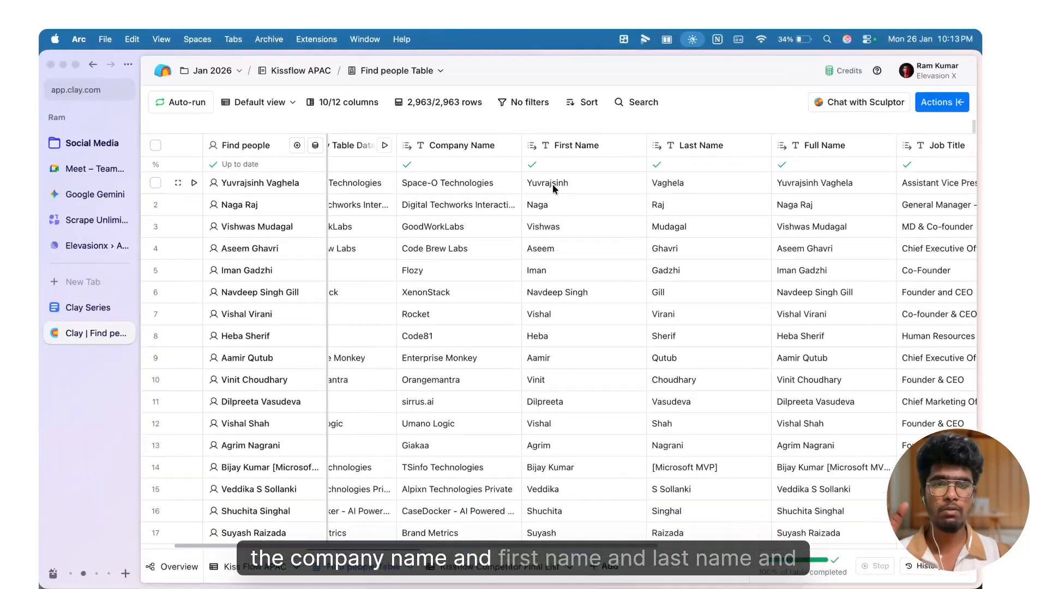
scroll(539, 227, "right", 5)
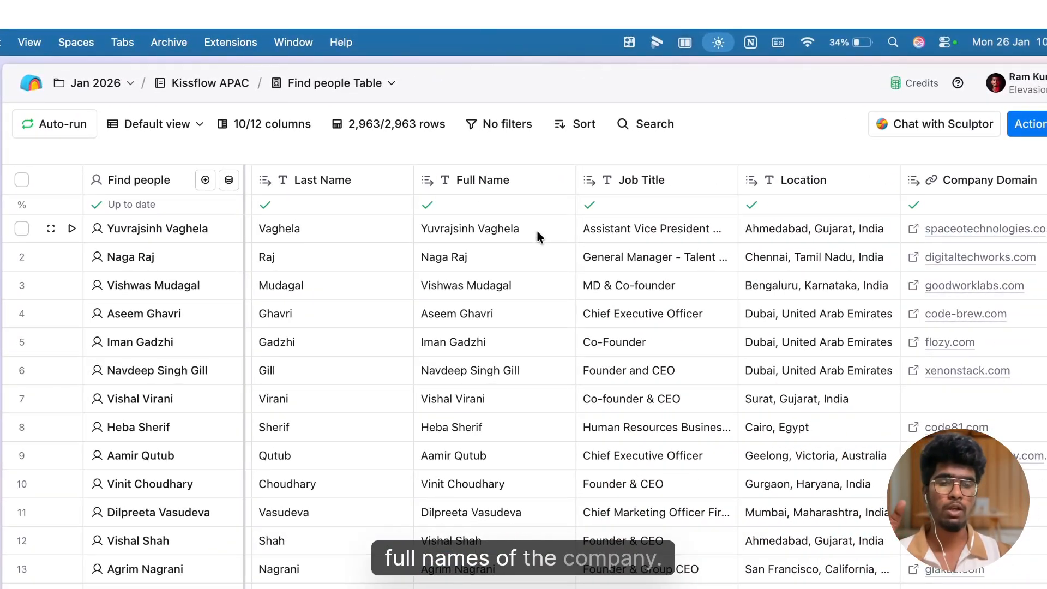
scroll(536, 230, "right", 5)
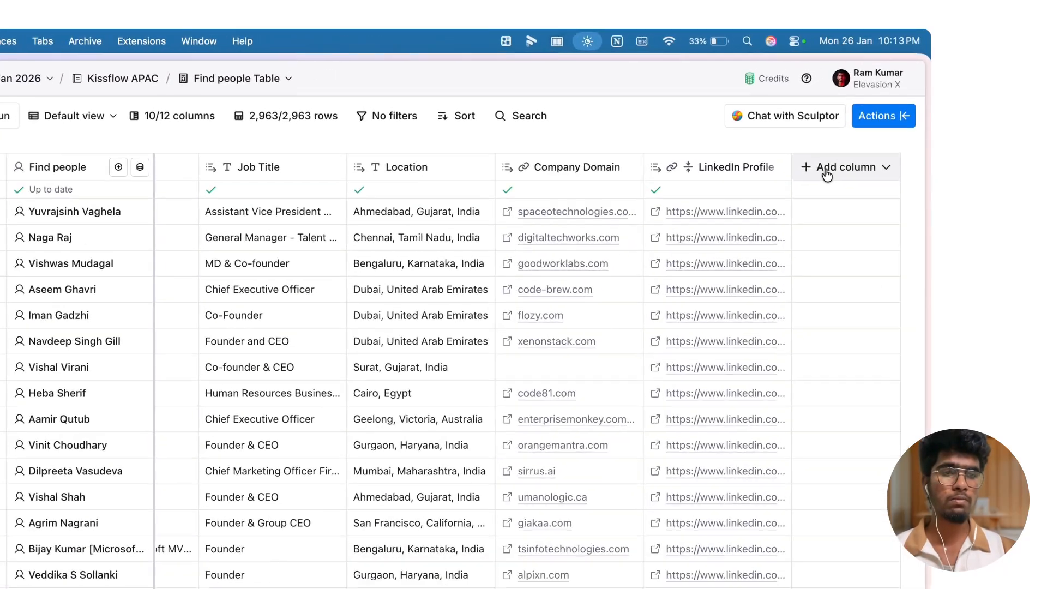
left_click(865, 131)
left_click(819, 218)
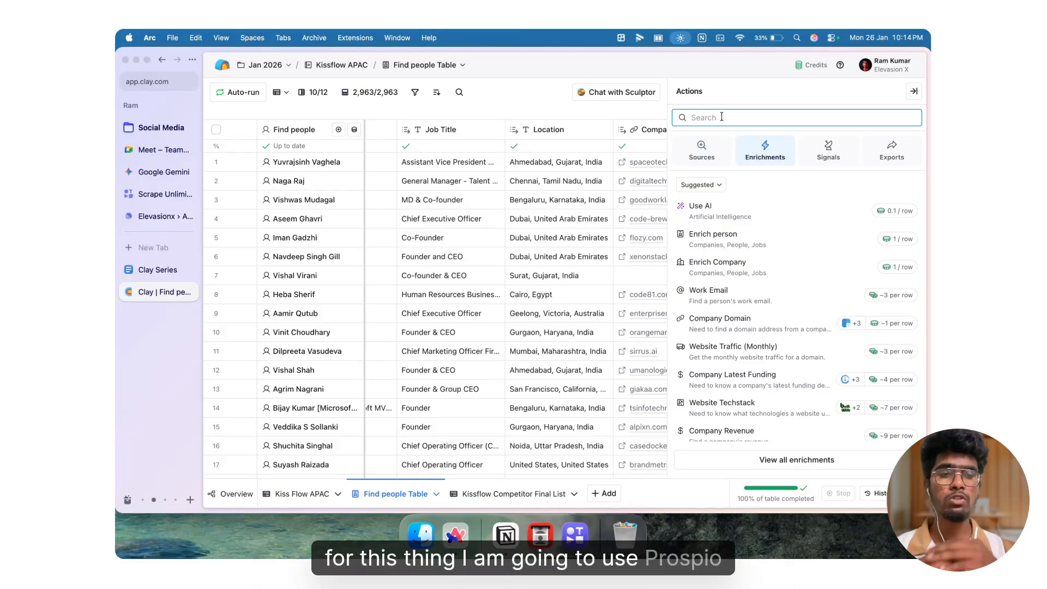
type("pr")
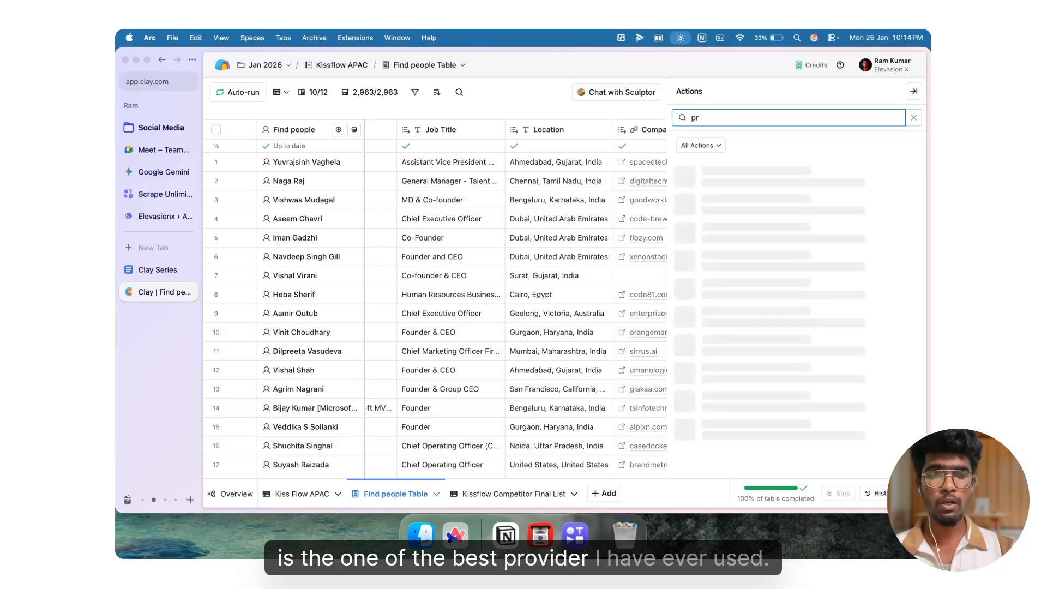
type("sopeo")
key("BackSpace")
key("BackSpace")
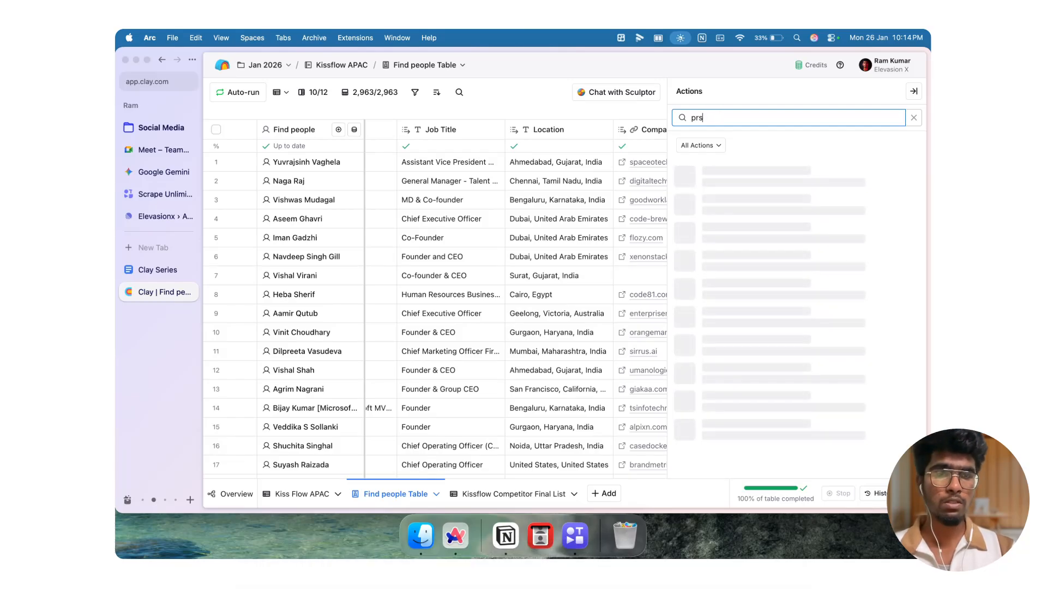
key("BackSpace")
type("ospeo")
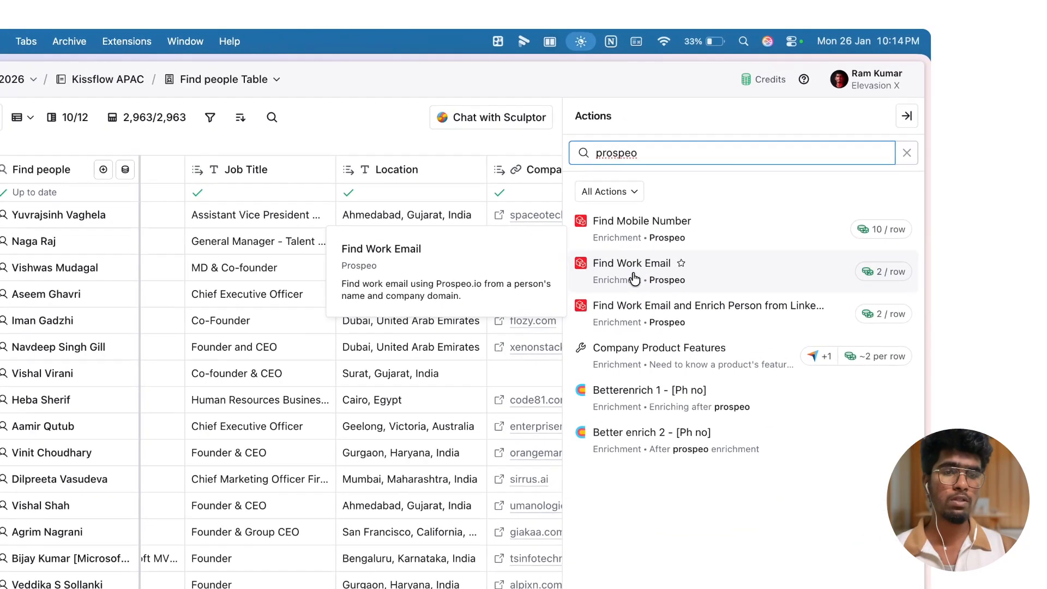
left_click(719, 203)
Step: Select the prospeo_api_key - ElevationX account for the Find Work Email enrichment
scroll(633, 418, "down", 3)
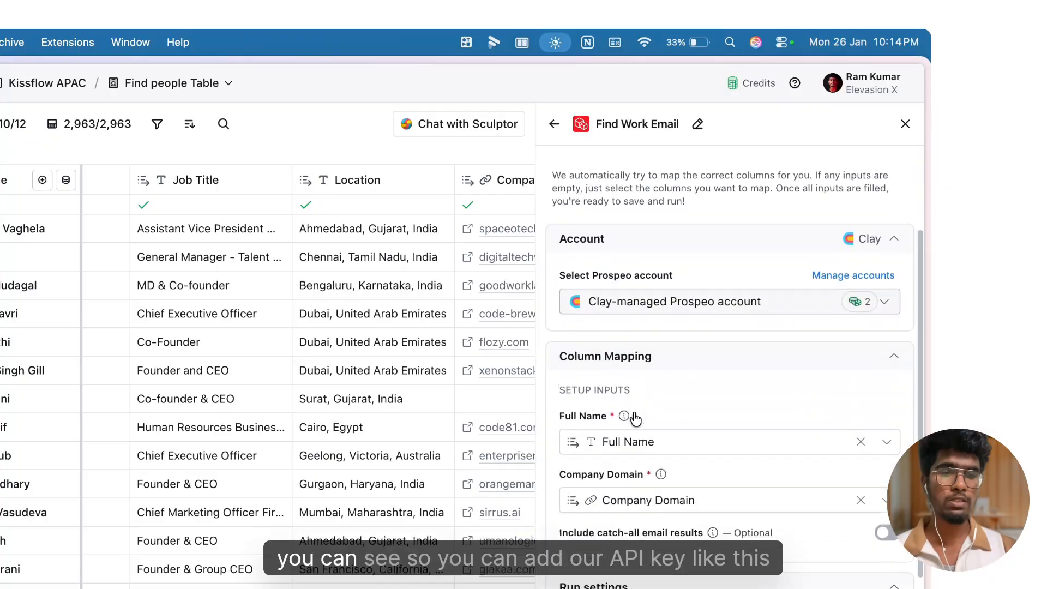
left_click(617, 297)
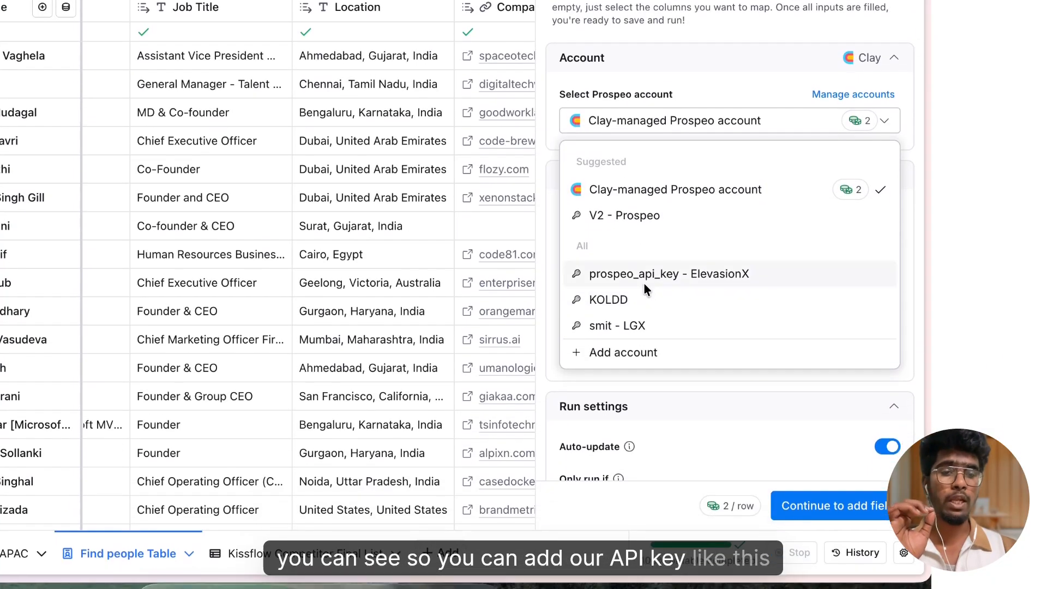
left_click(644, 433)
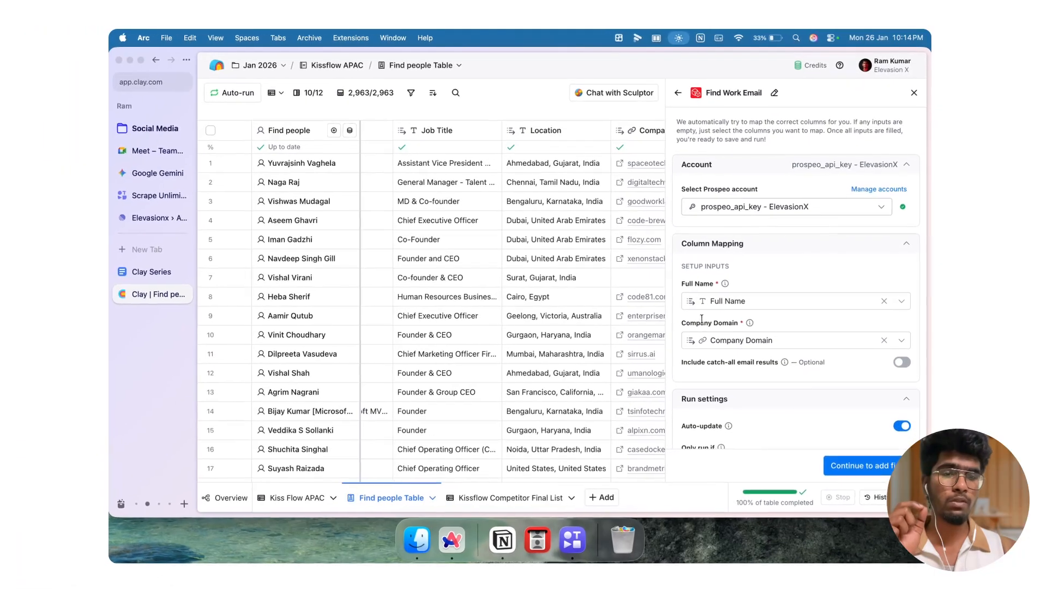
Step: Continue to output fields, enable only the Email field, and save while running the first 10 rows
scroll(755, 233, "down", 3)
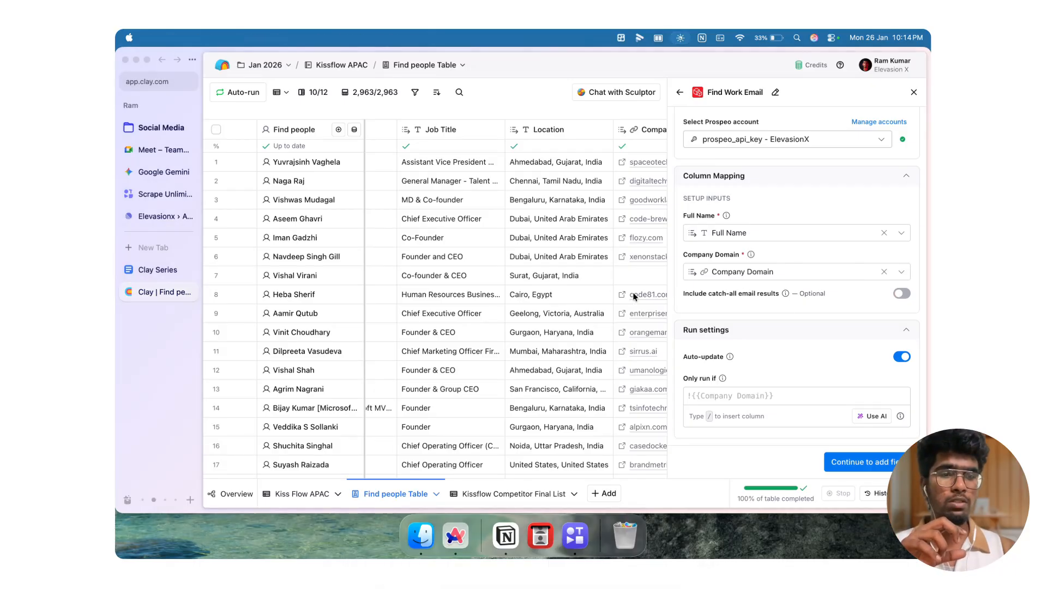
scroll(750, 288, "up", 1)
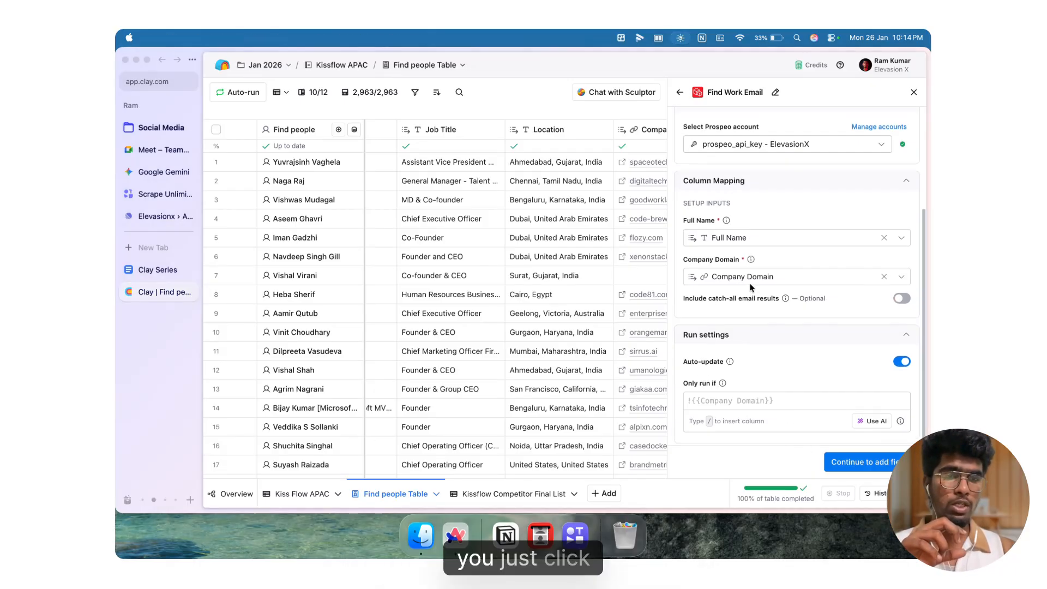
scroll(750, 287, "down", 1)
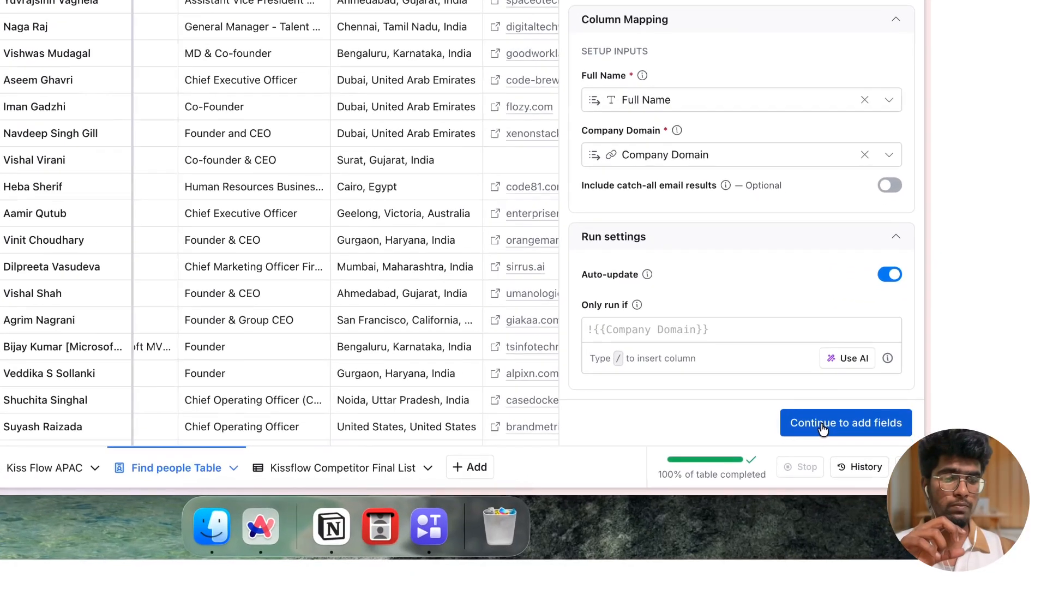
left_click(851, 463)
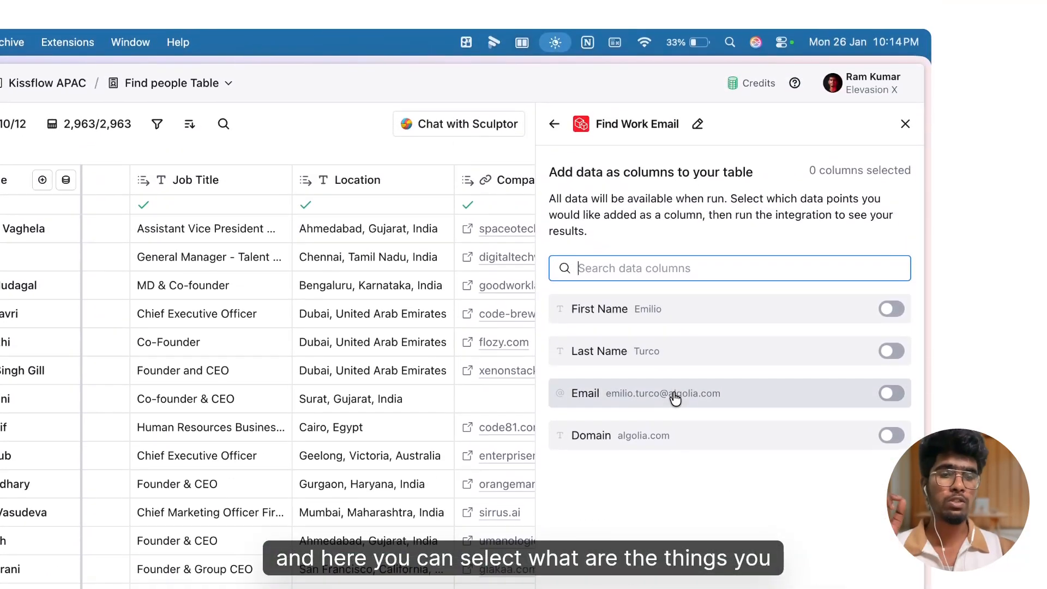
left_click(893, 393)
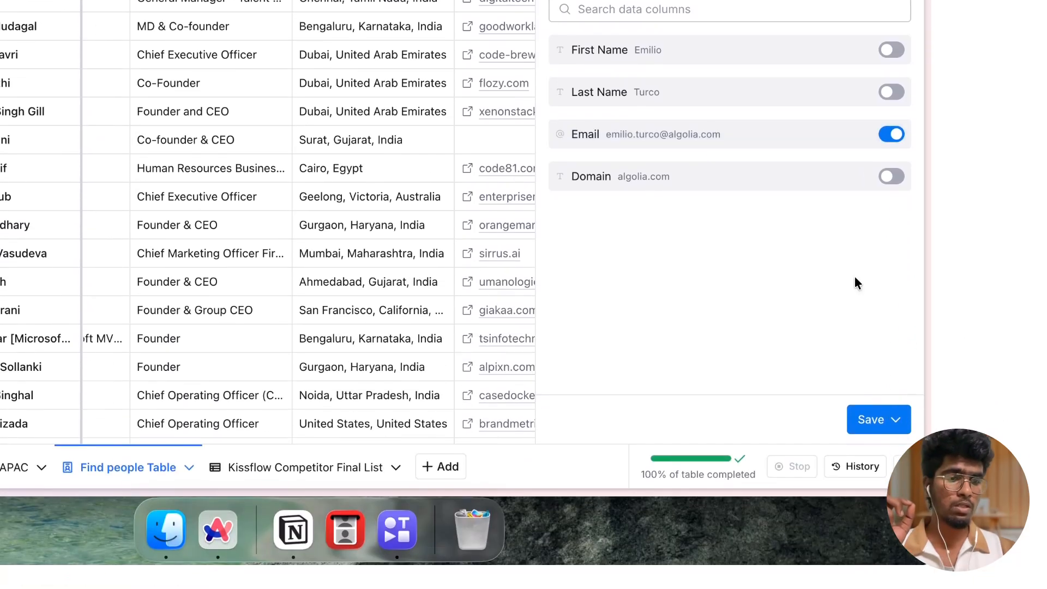
left_click(876, 420)
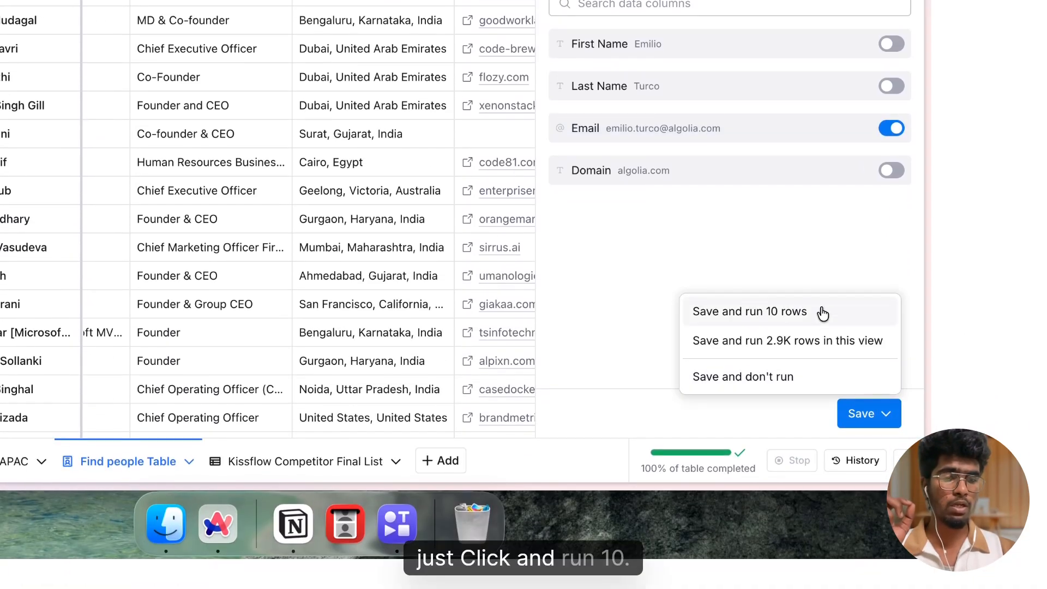
left_click(823, 312)
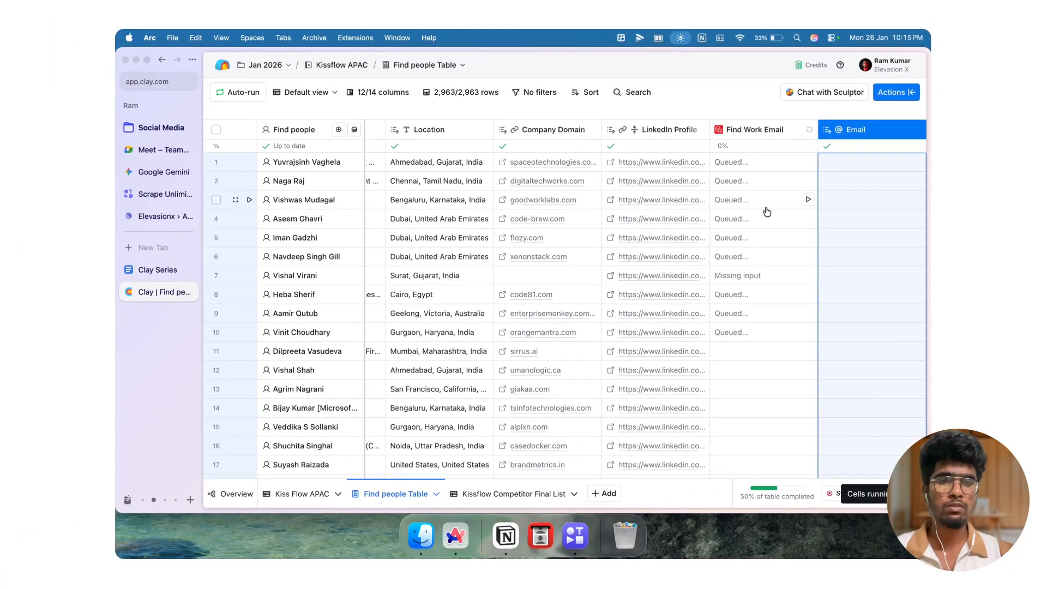
Step: Add another enrichment column by searching for email validation and picking Enrichley's Validate Email
scroll(767, 211, "right", 2)
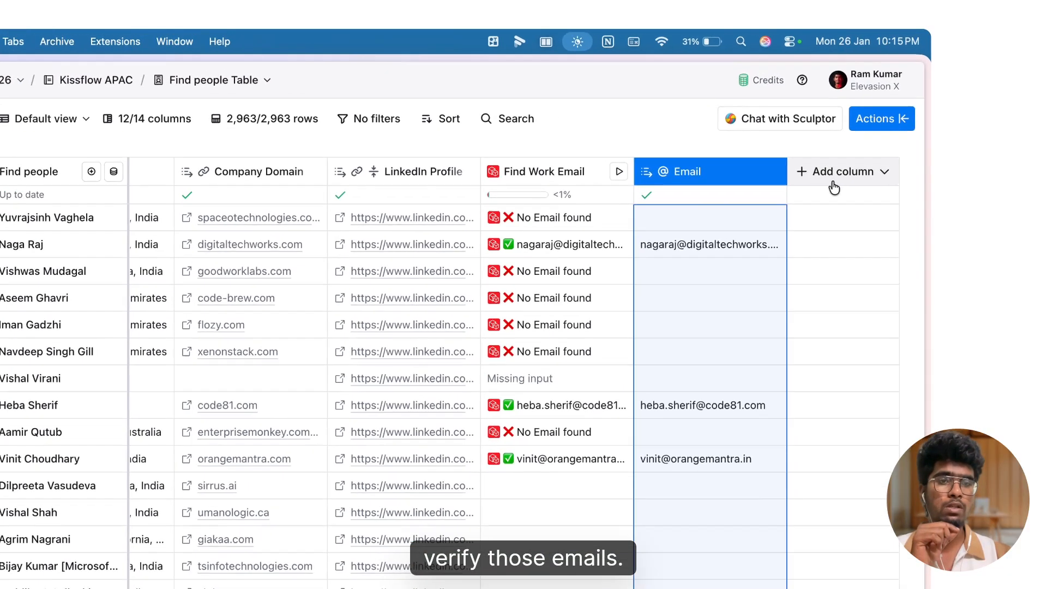
left_click(862, 135)
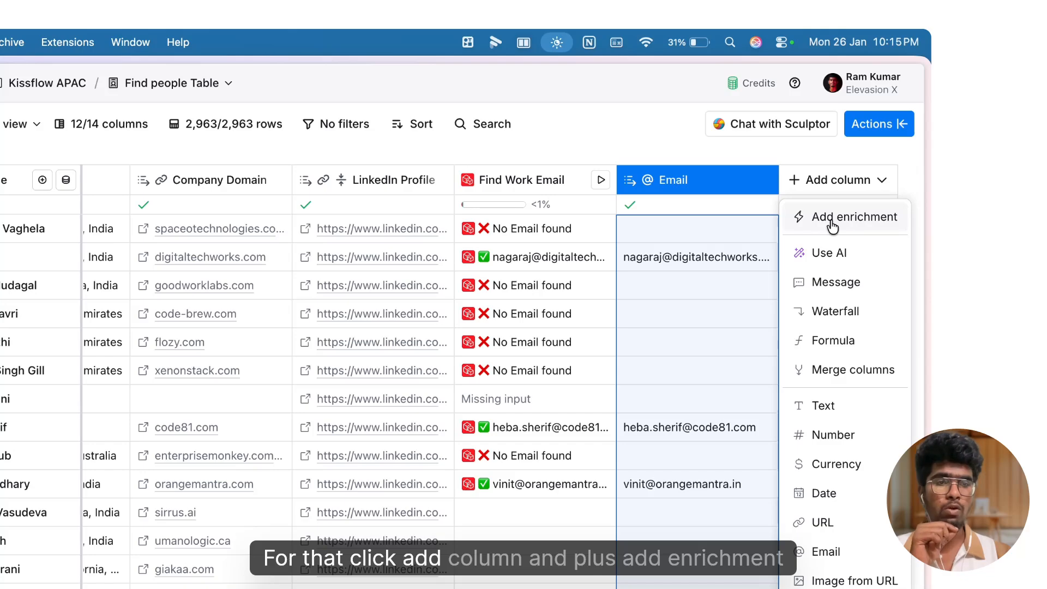
left_click(833, 218)
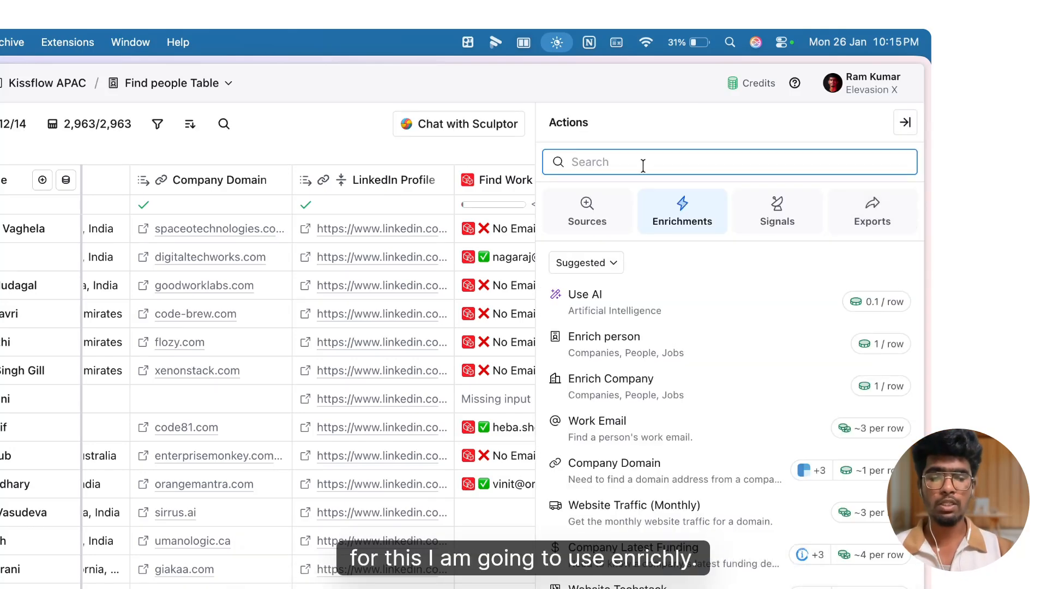
type("enrichly")
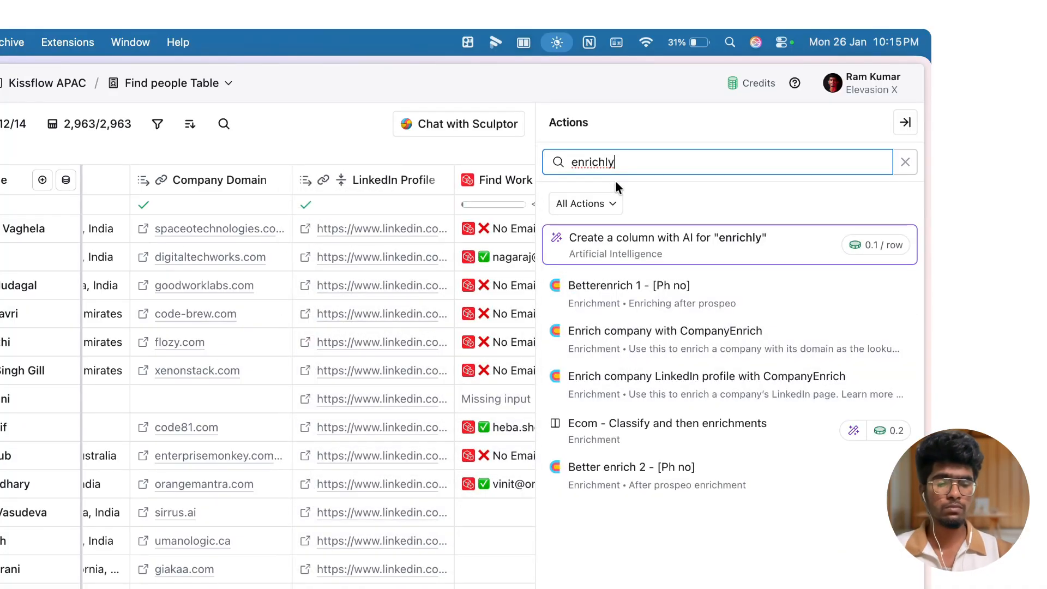
key("BackSpace")
key("BackSpace")
key("BackSpace")
key("BackSpace")
key("BackSpace")
key("BackSpace")
key("BackSpace")
key("BackSpace")
type("email validation")
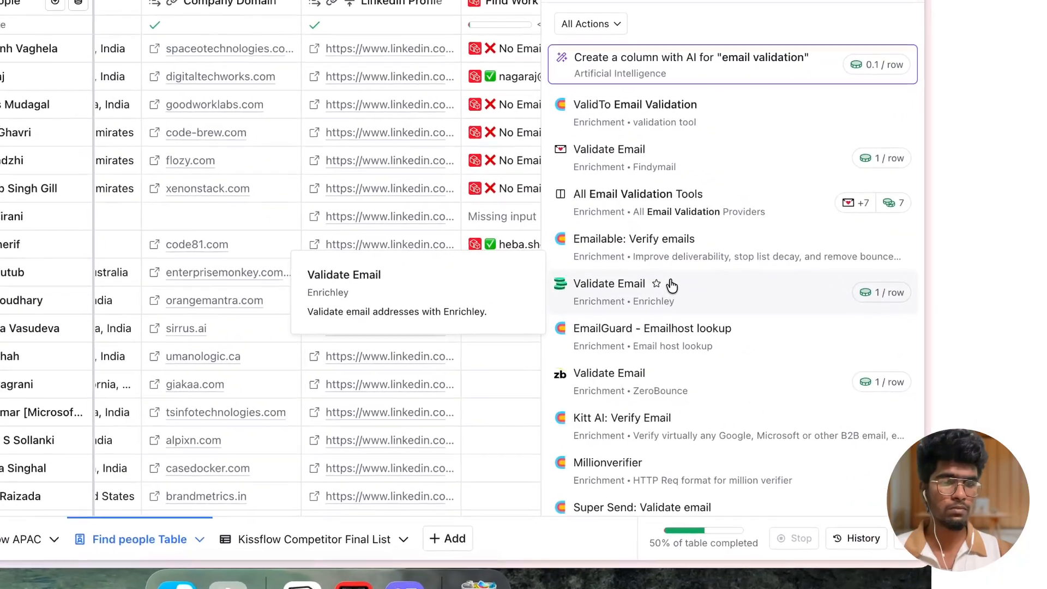
left_click(753, 324)
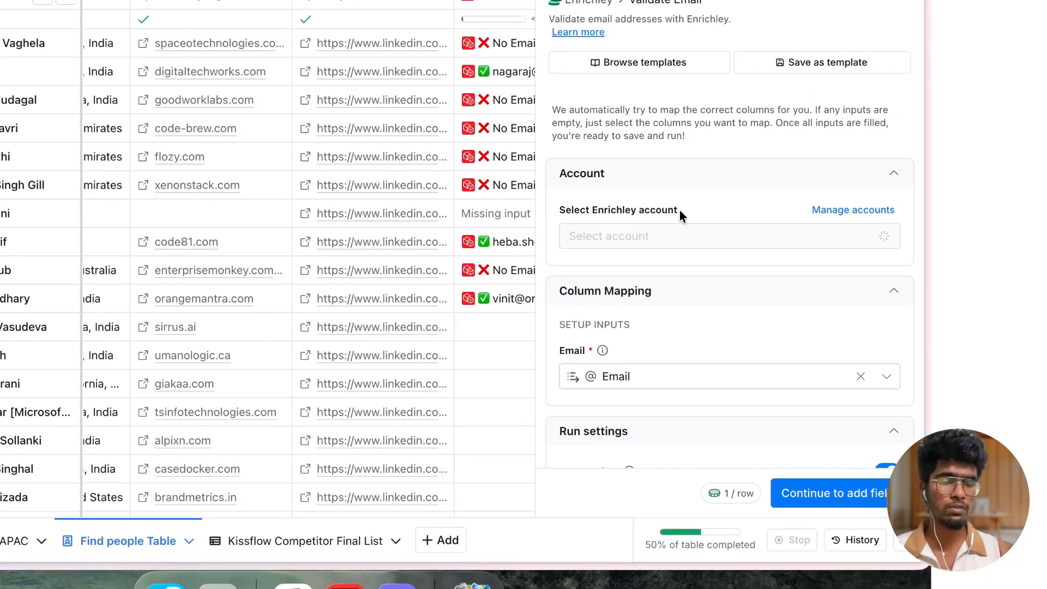
Step: Continue to output fields, enable the Valid field, and save while running the first 10 rows
scroll(681, 208, "down", 3)
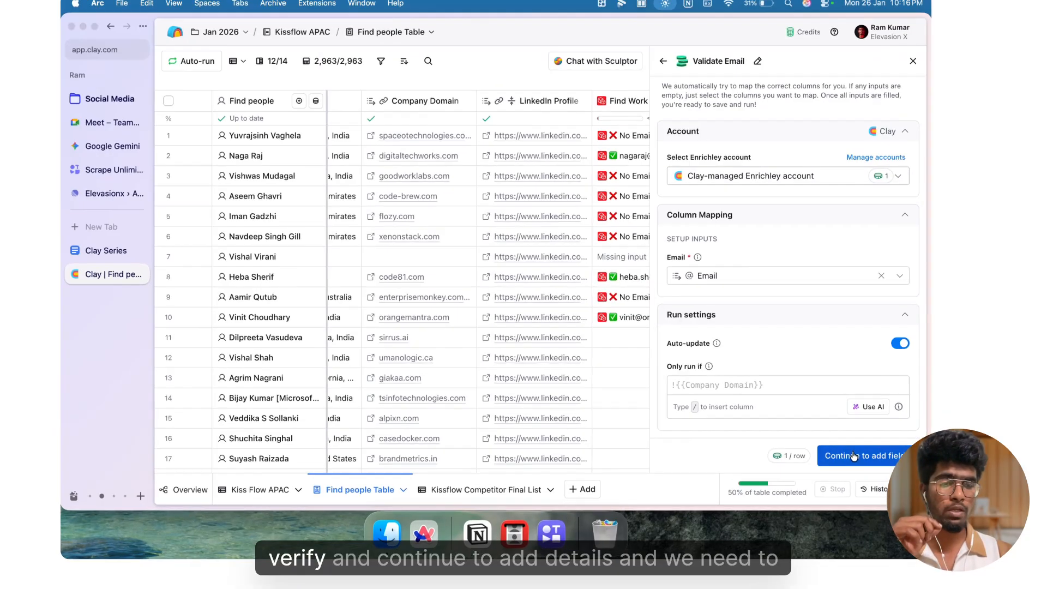
left_click(843, 462)
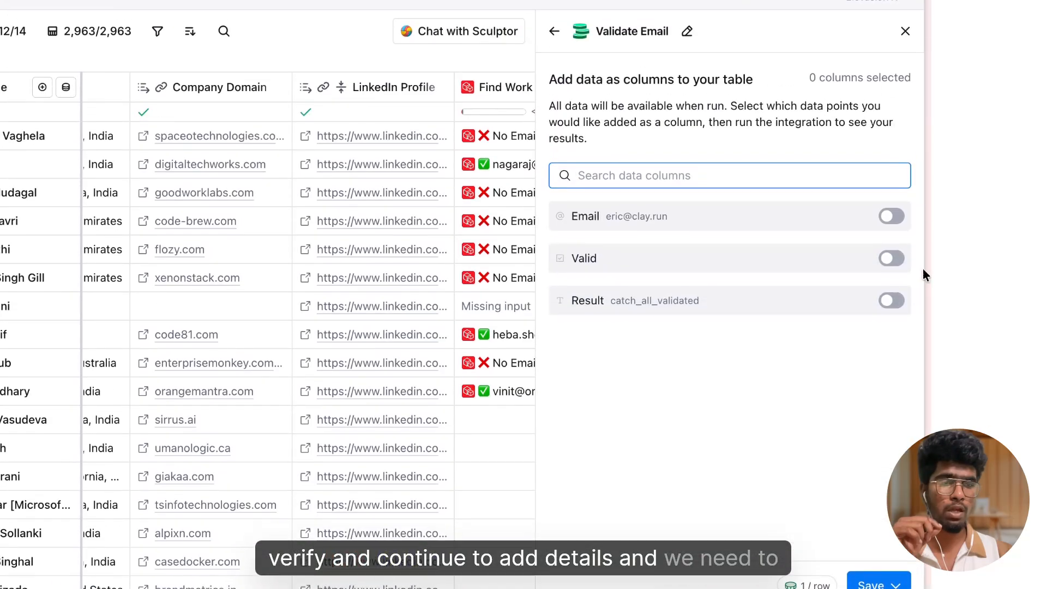
left_click(894, 275)
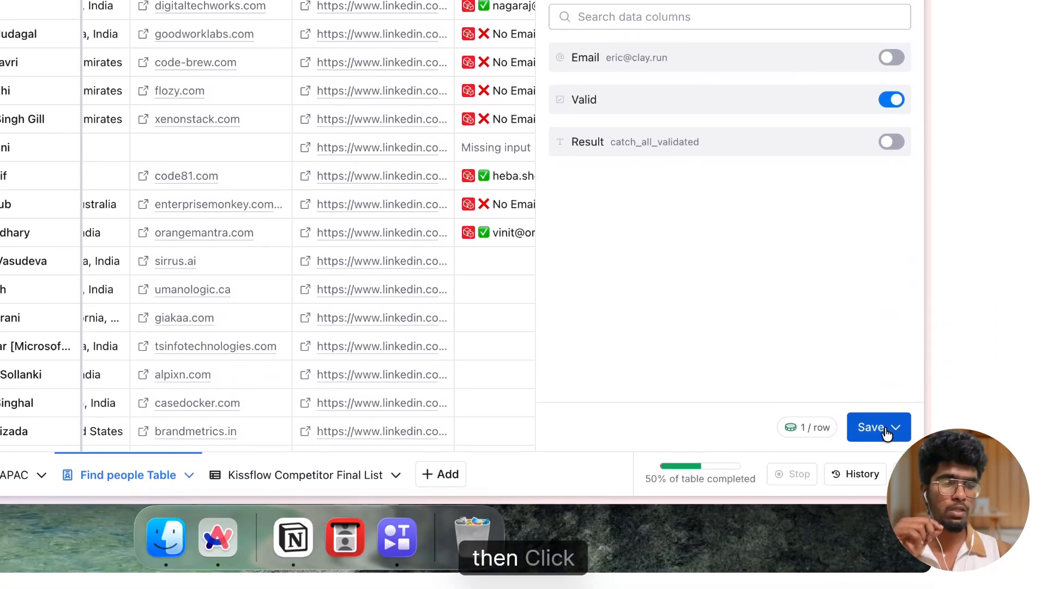
left_click(886, 434)
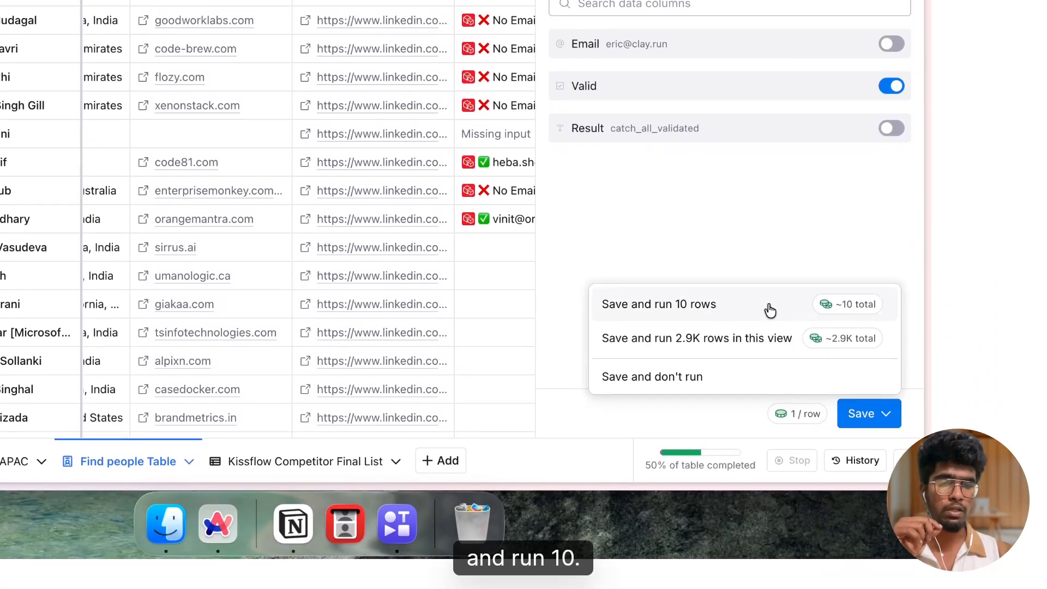
left_click(769, 305)
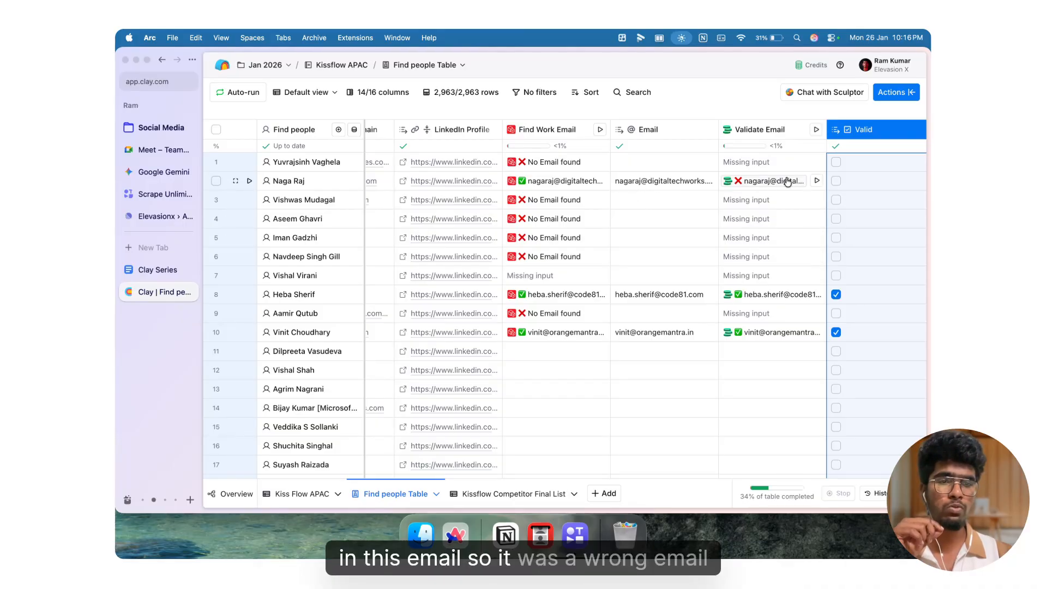
Step: Review the found emails alongside the validation results in the table
scroll(712, 298, "left", 3)
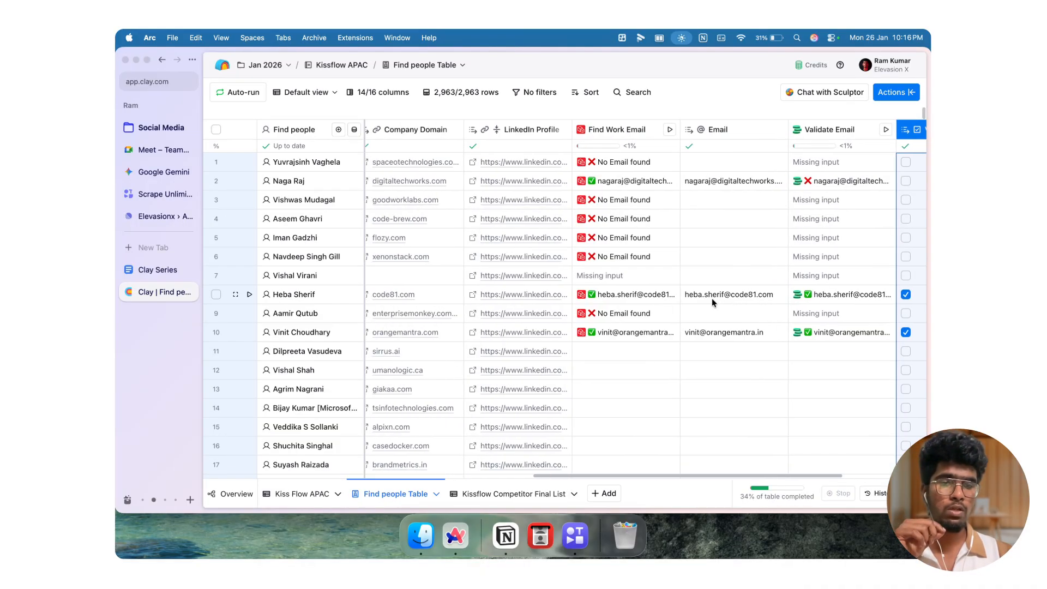
scroll(682, 294, "left", 2)
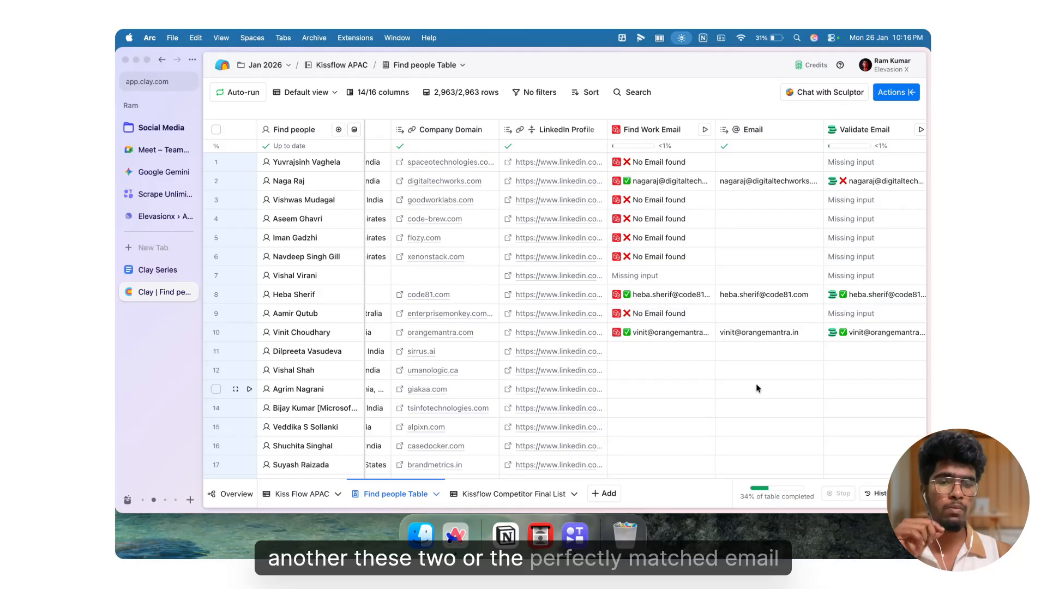
scroll(755, 351, "right", 6)
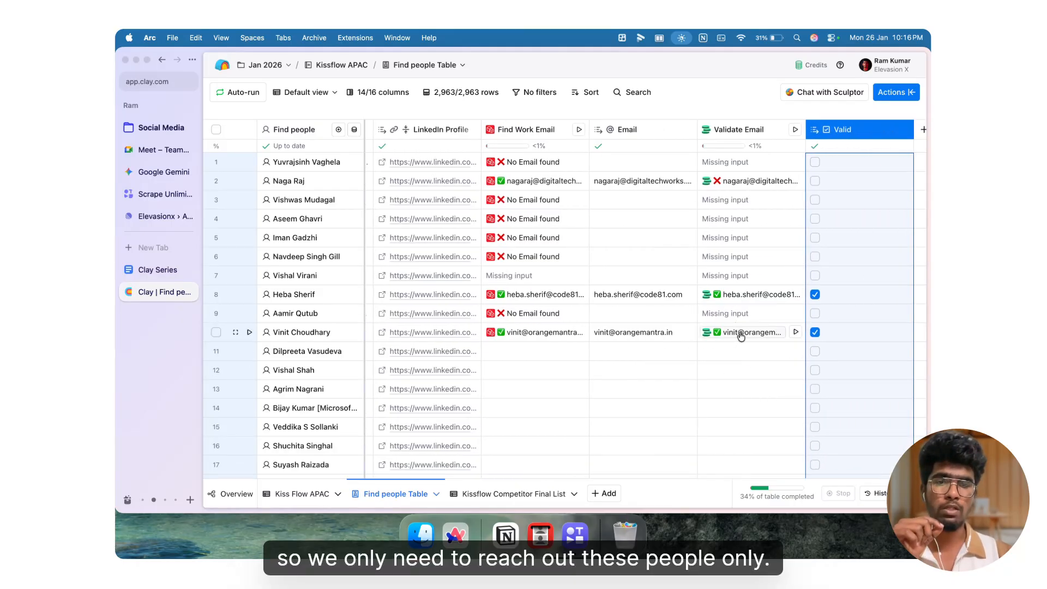
scroll(710, 306, "left", 2)
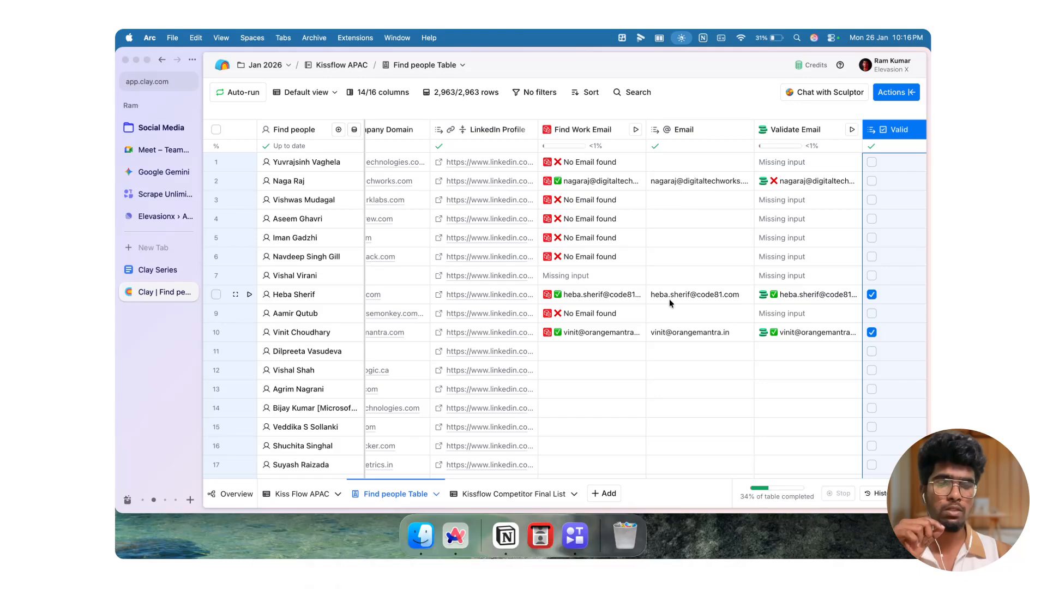
Step: Add another enrichment column and choose the Work Email waterfall enrichment
scroll(669, 299, "right", 6)
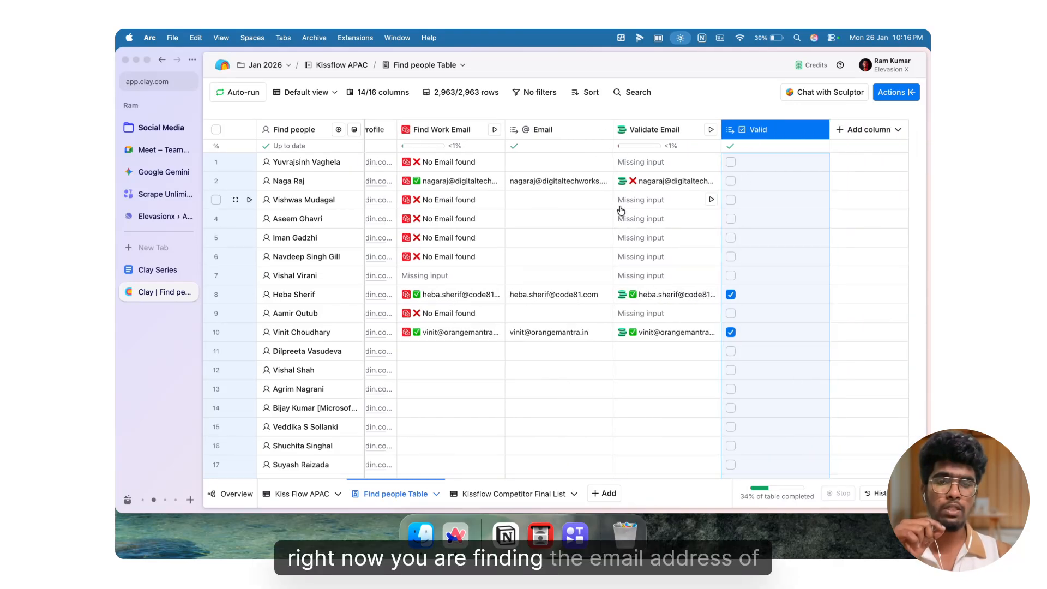
scroll(621, 210, "left", 2)
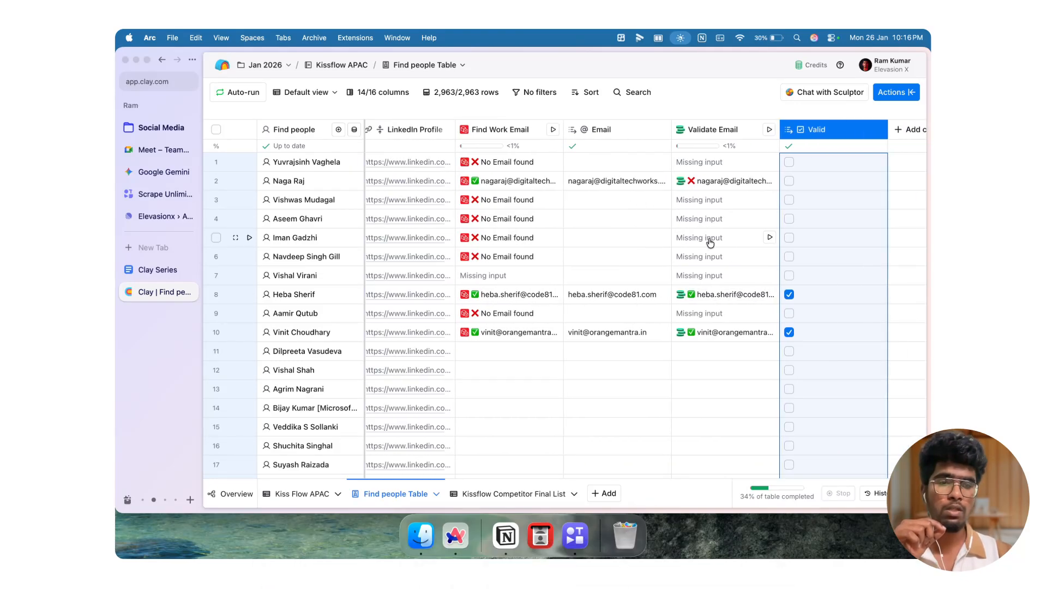
scroll(709, 240, "right", 2)
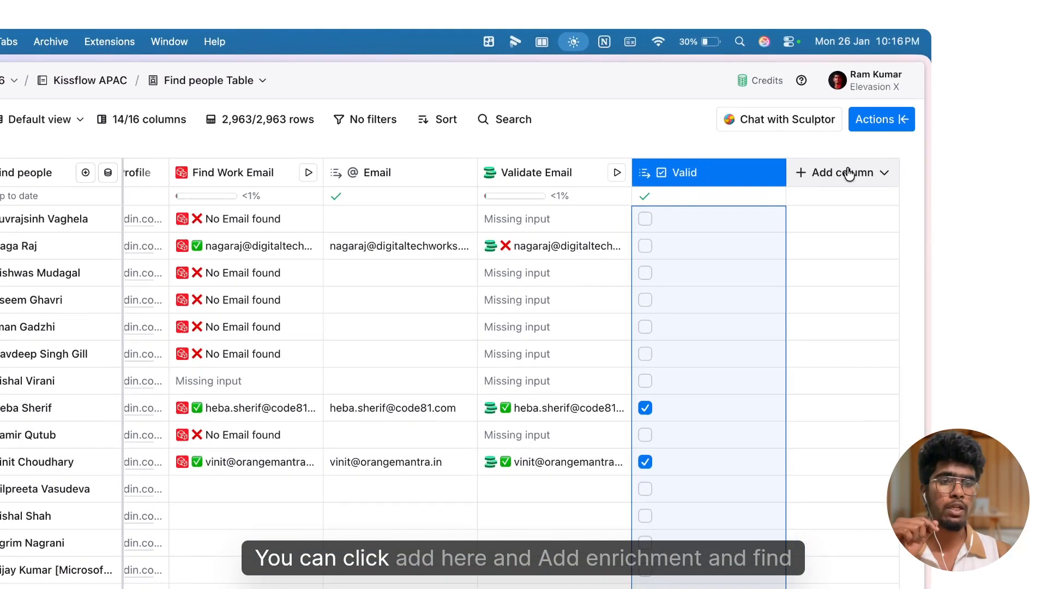
left_click(870, 130)
left_click(875, 159)
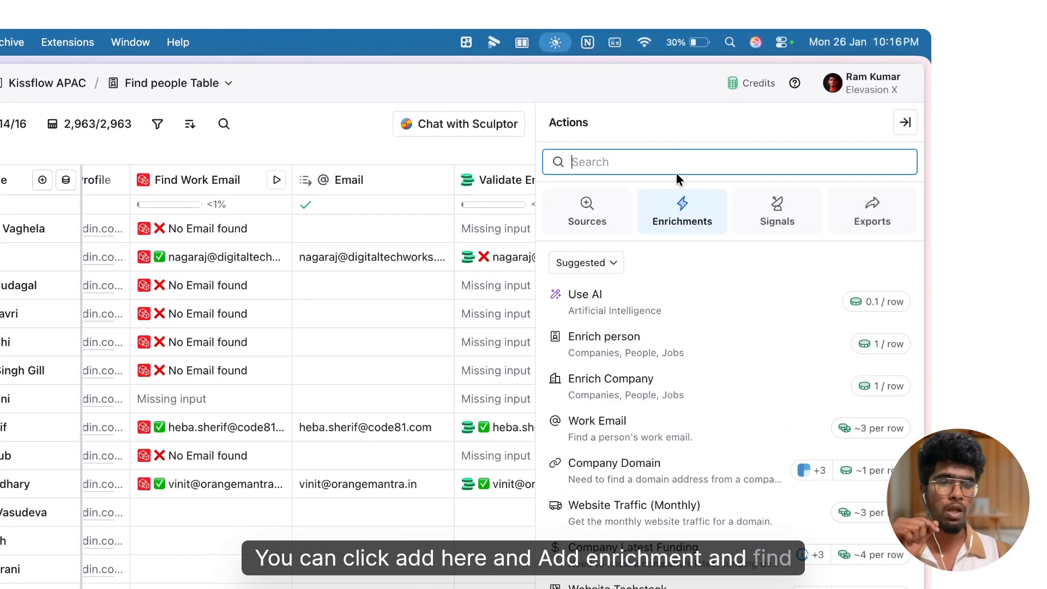
left_click(647, 442)
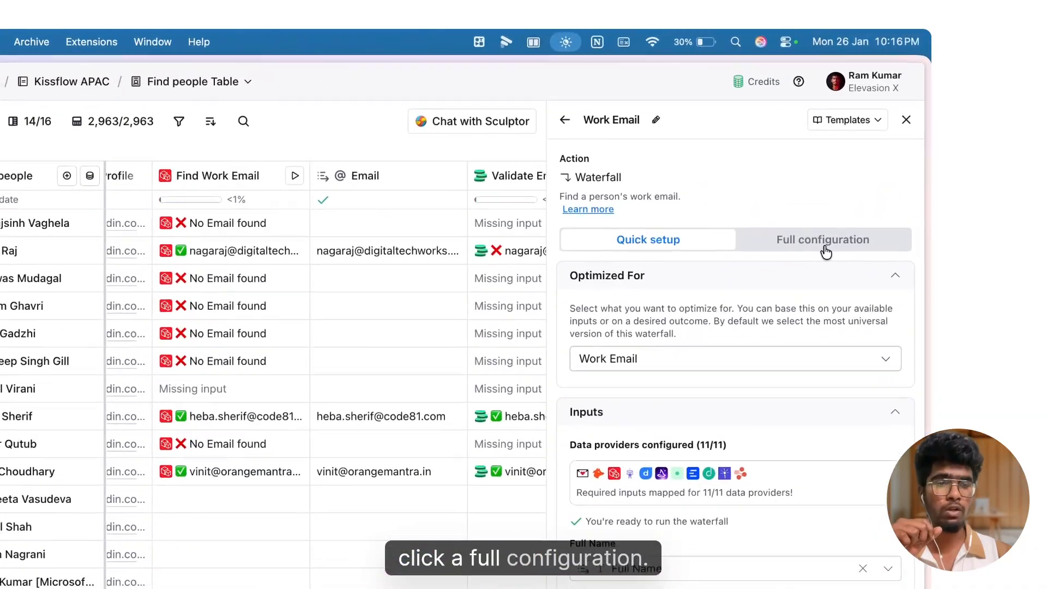
Step: Open the full configuration and review the waterfall's provider sequence and the validation provider options
left_click(859, 177)
scroll(651, 357, "down", 3)
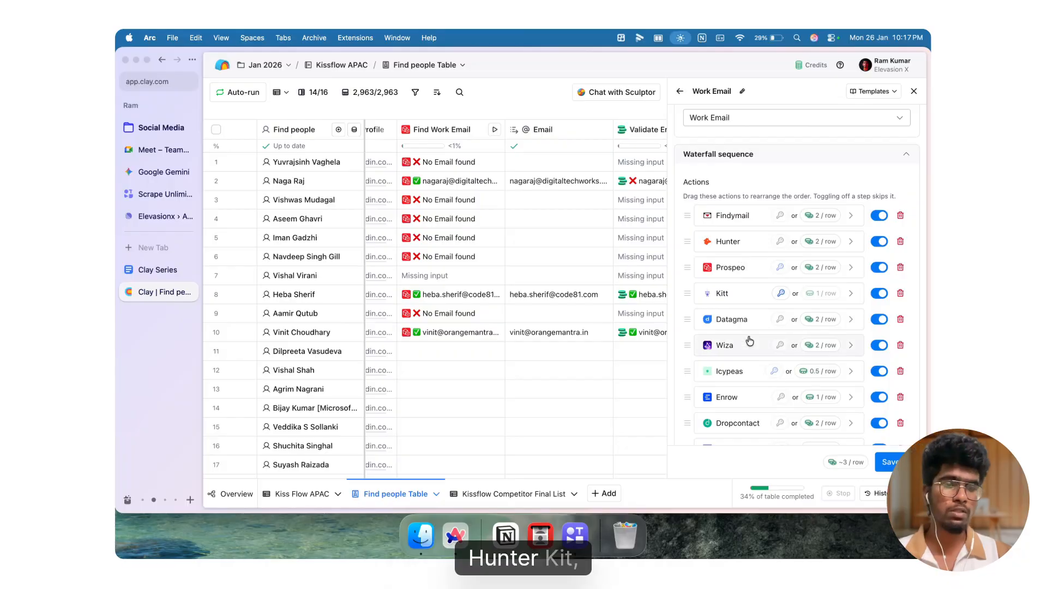
scroll(748, 341, "down", 3)
scroll(749, 341, "down", 2)
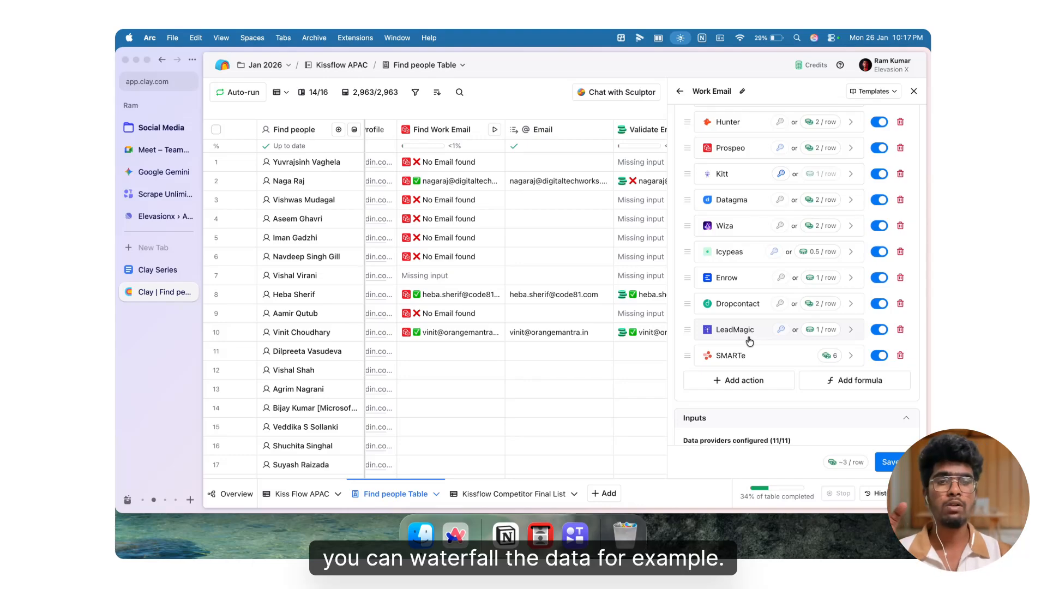
scroll(749, 340, "up", 3)
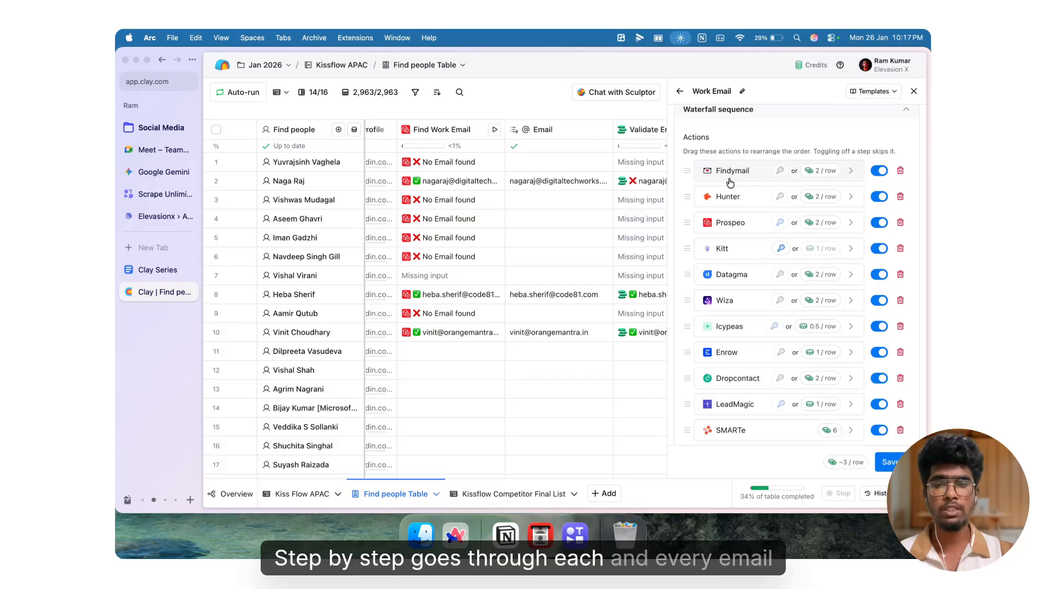
scroll(730, 183, "down", 10)
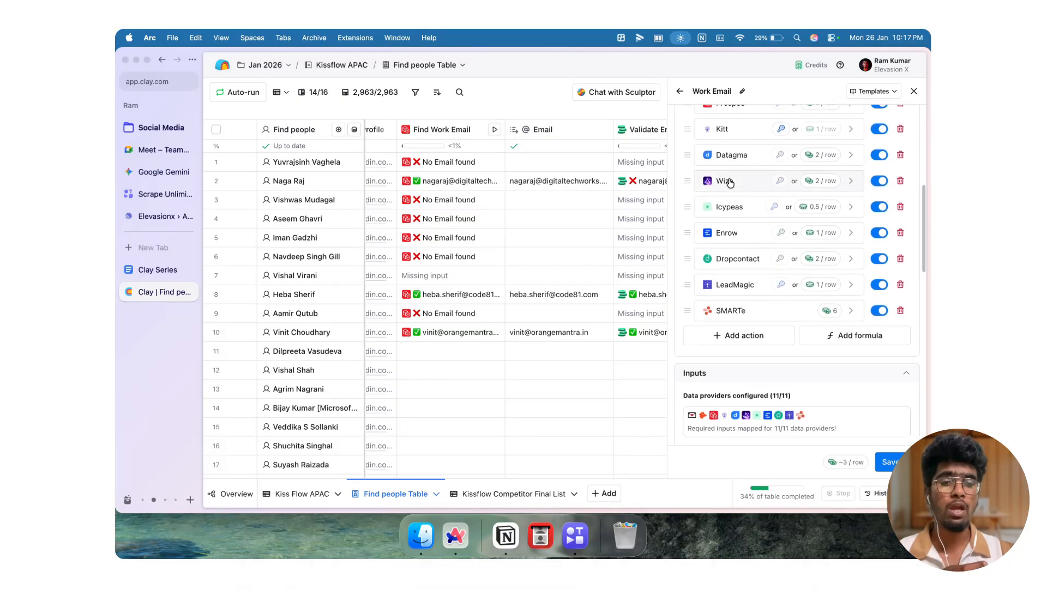
scroll(729, 178, "down", 8)
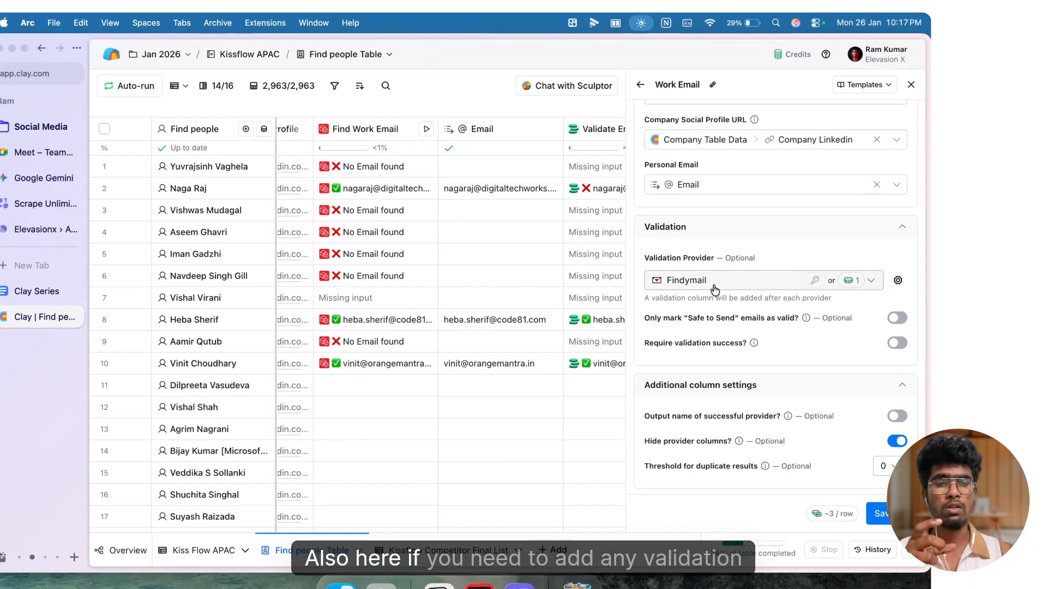
left_click(749, 264)
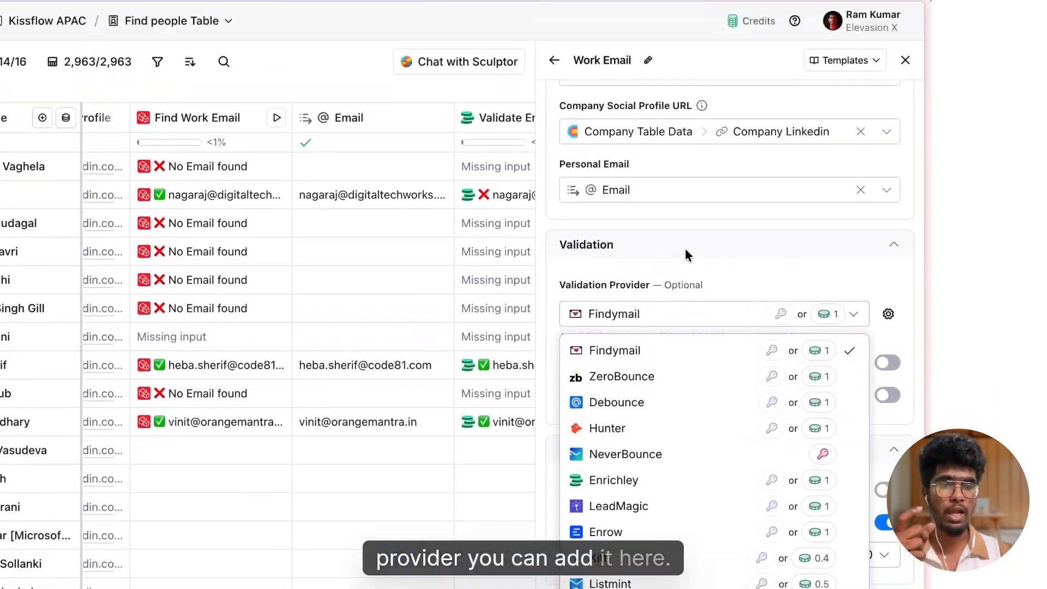
left_click(680, 143)
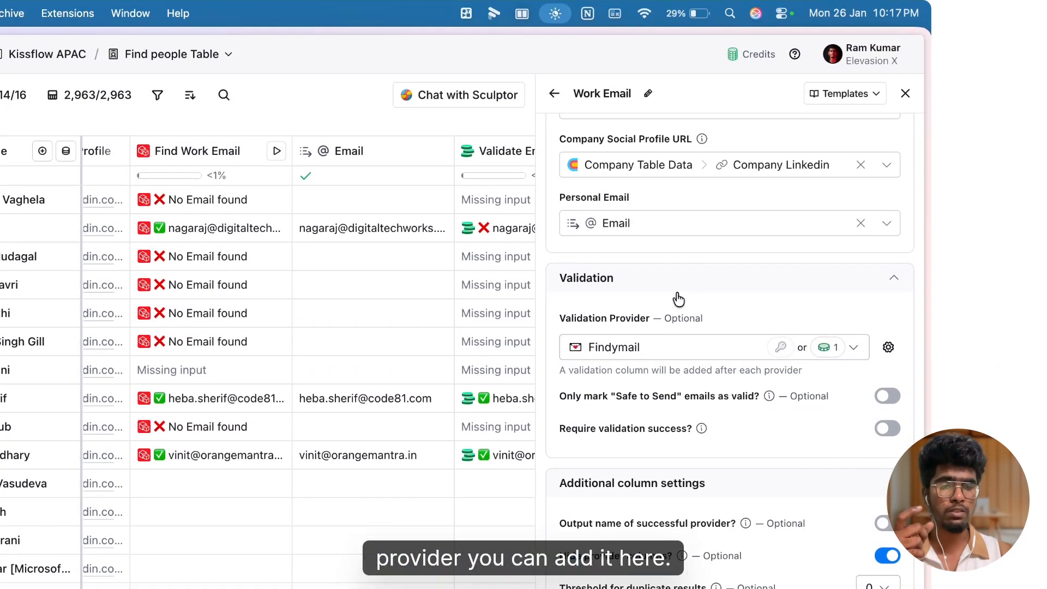
Step: Save the Work Email enrichment while running the first 10 rows, and close the setup panel
scroll(692, 327, "up", 6)
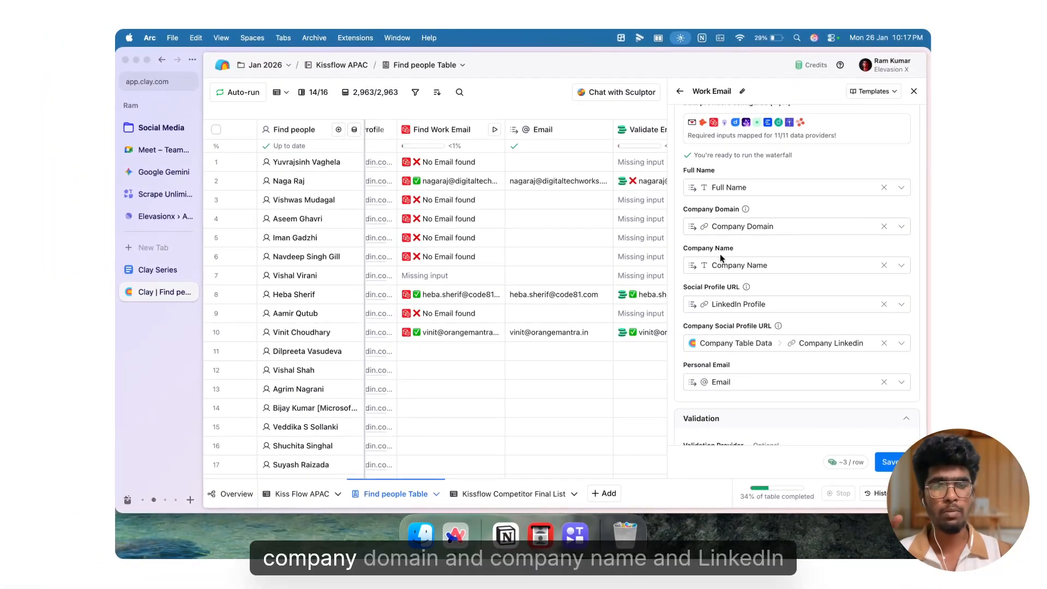
mouse_move(735, 305)
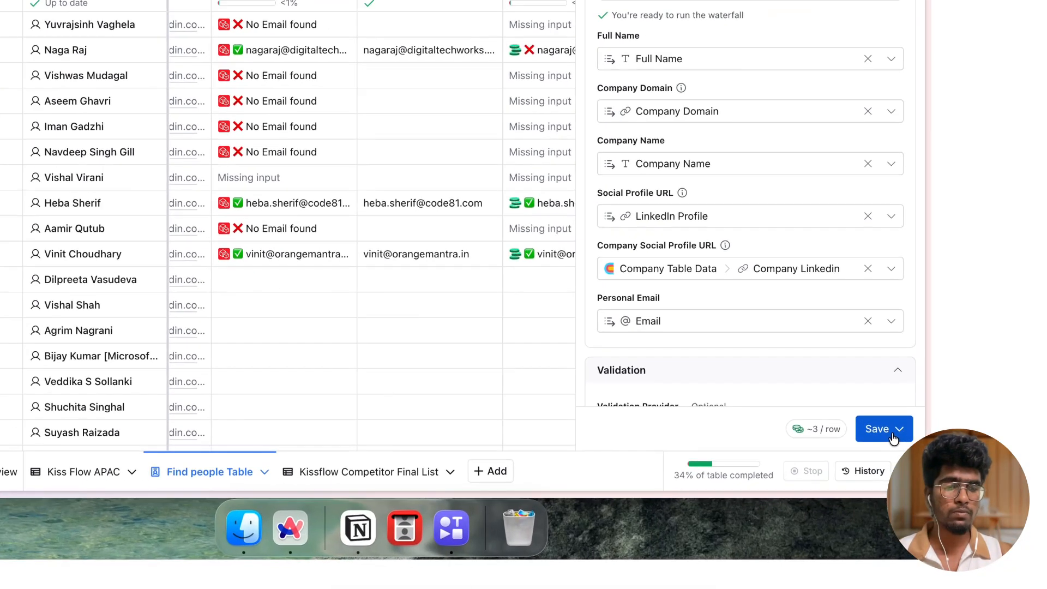
left_click(895, 431)
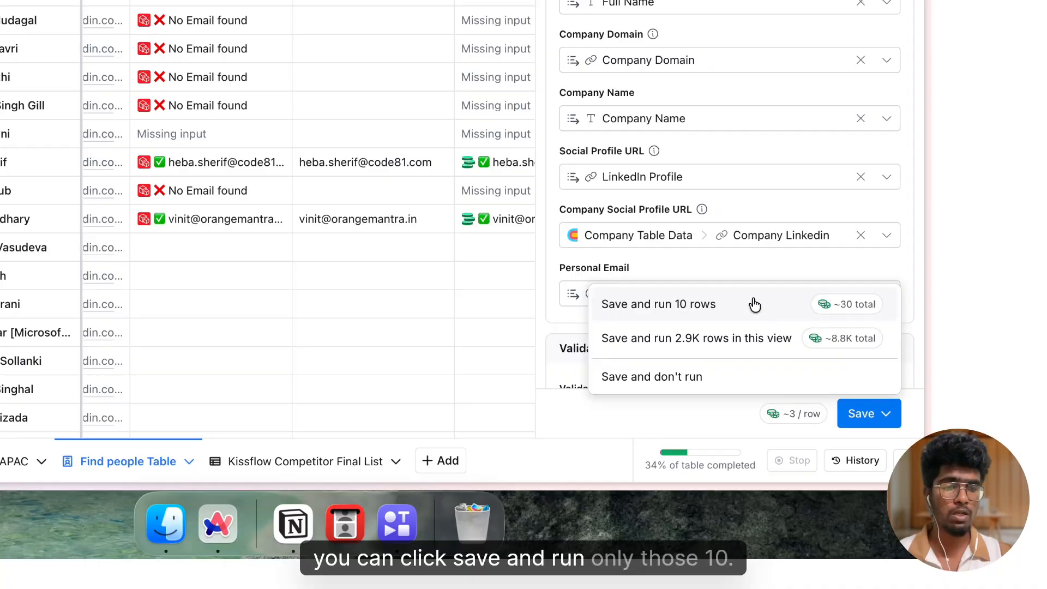
left_click(754, 305)
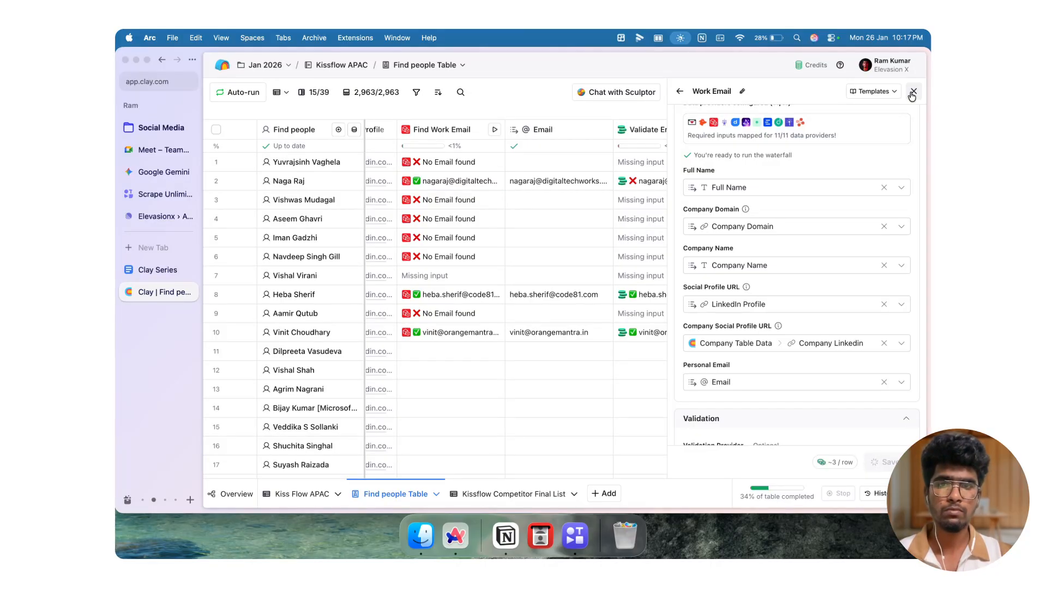
left_click(913, 92)
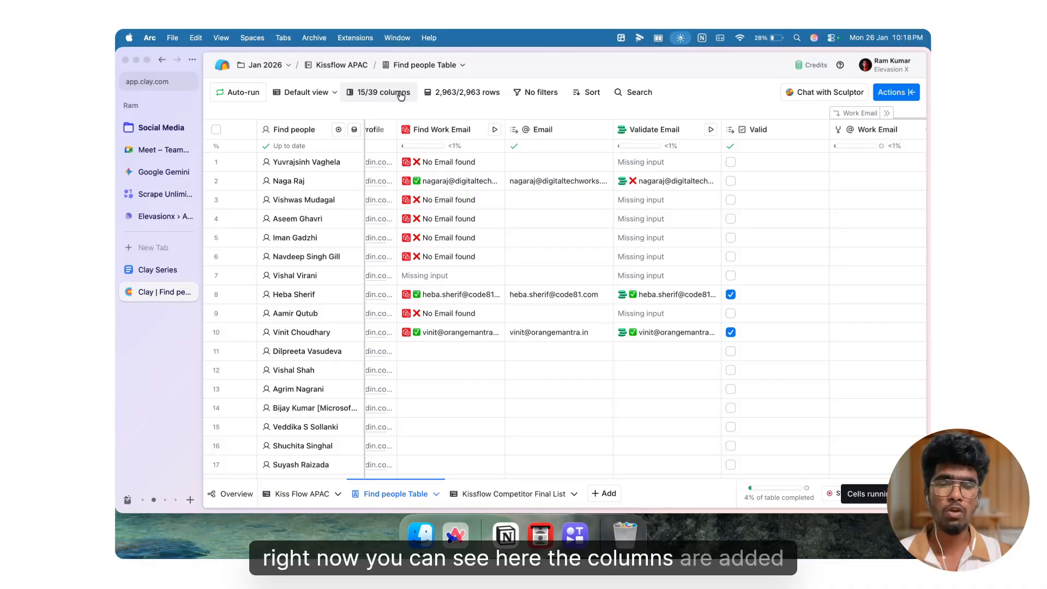
Step: Expand the Work Email column group and inspect each provider's find and validate columns
scroll(710, 217, "right", 4)
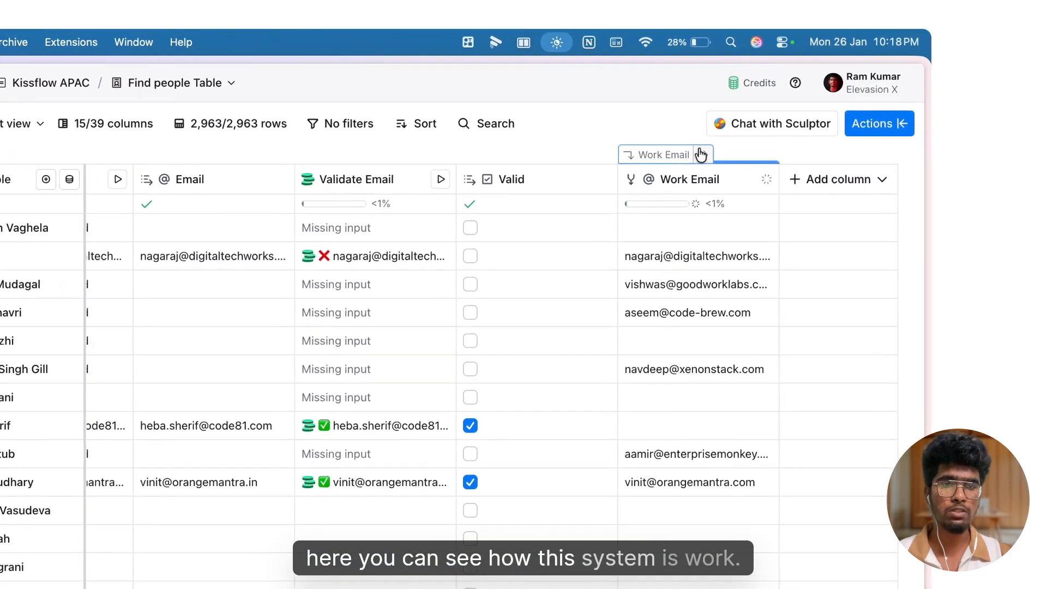
left_click(779, 113)
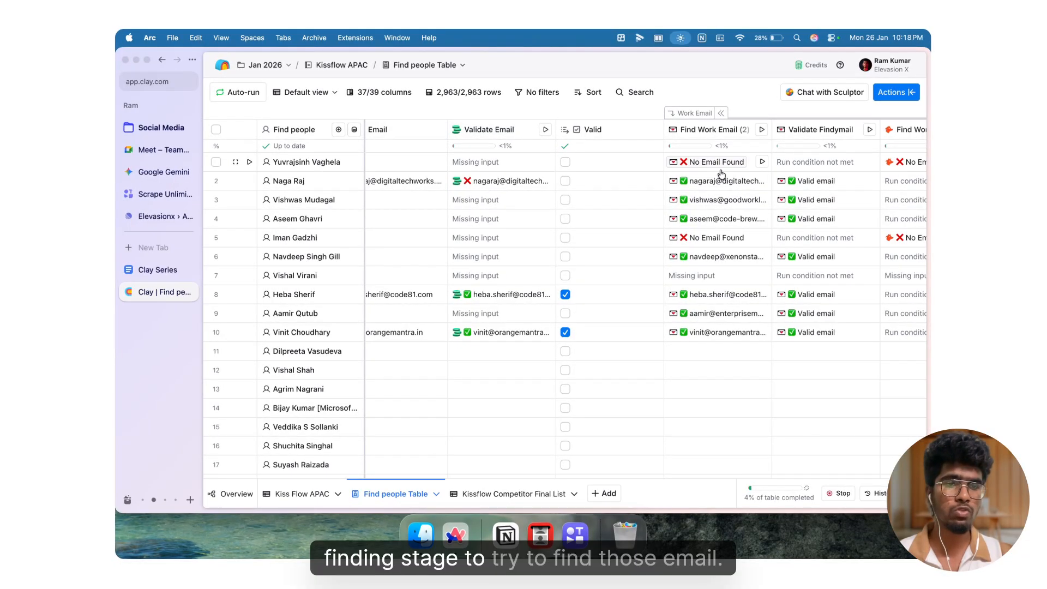
scroll(723, 167, "right", 3)
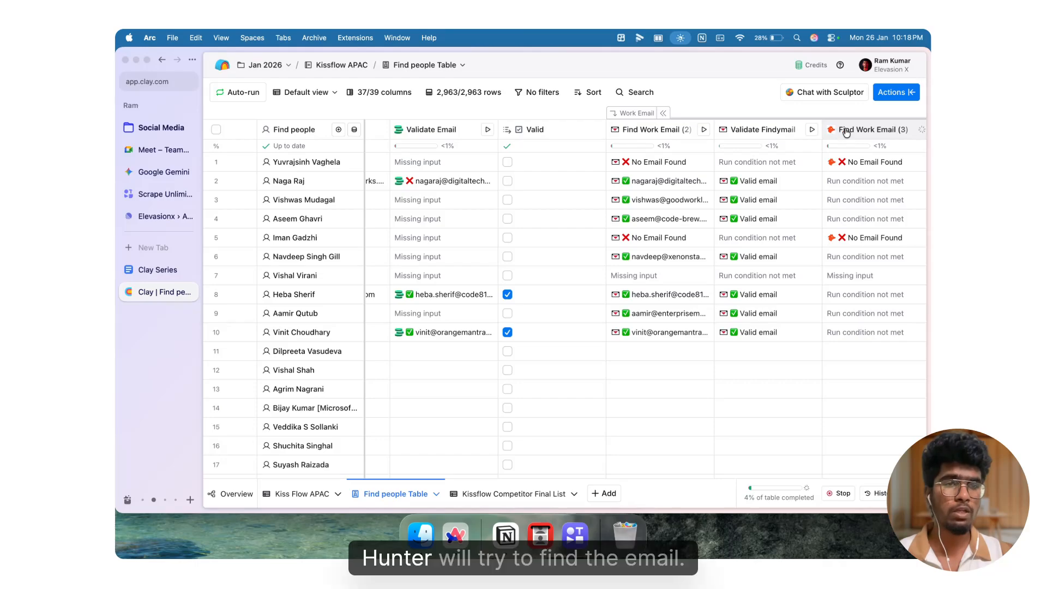
scroll(859, 165, "right", 10)
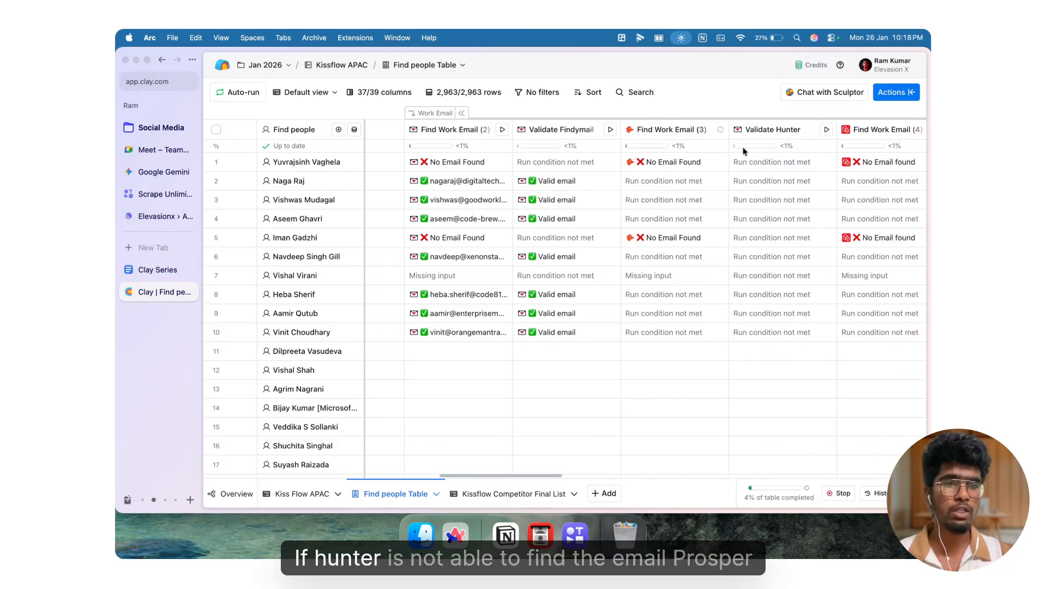
scroll(877, 158, "right", 20)
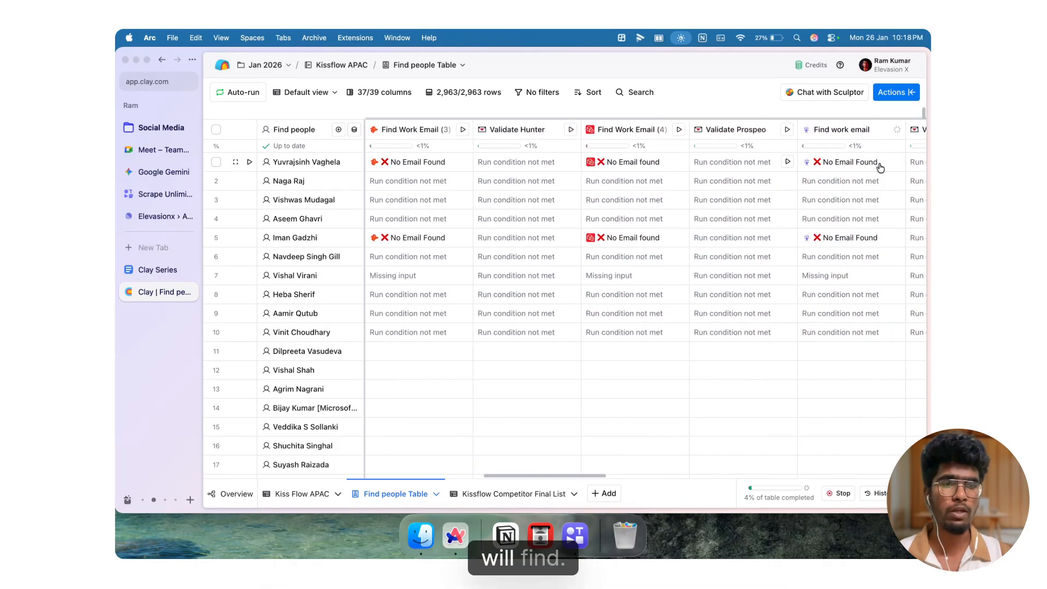
scroll(783, 179, "right", 20)
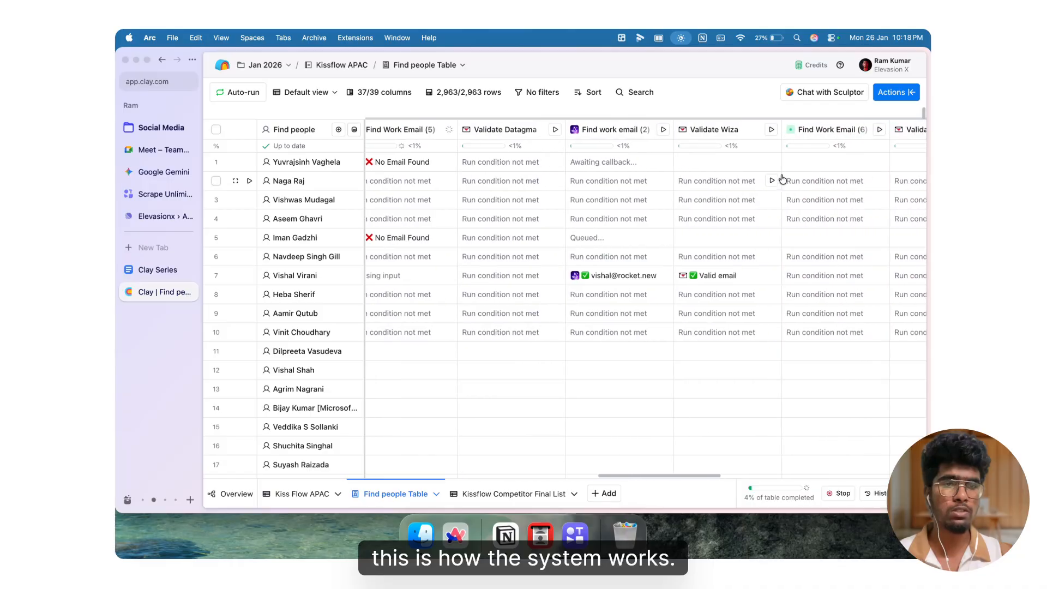
scroll(782, 179, "left", 20)
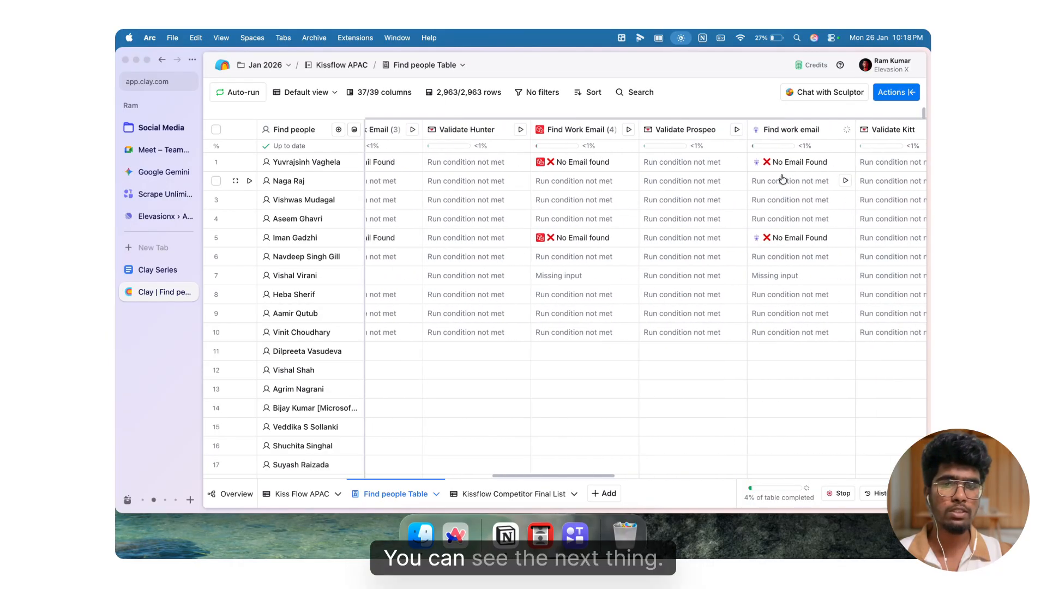
scroll(783, 179, "left", 15)
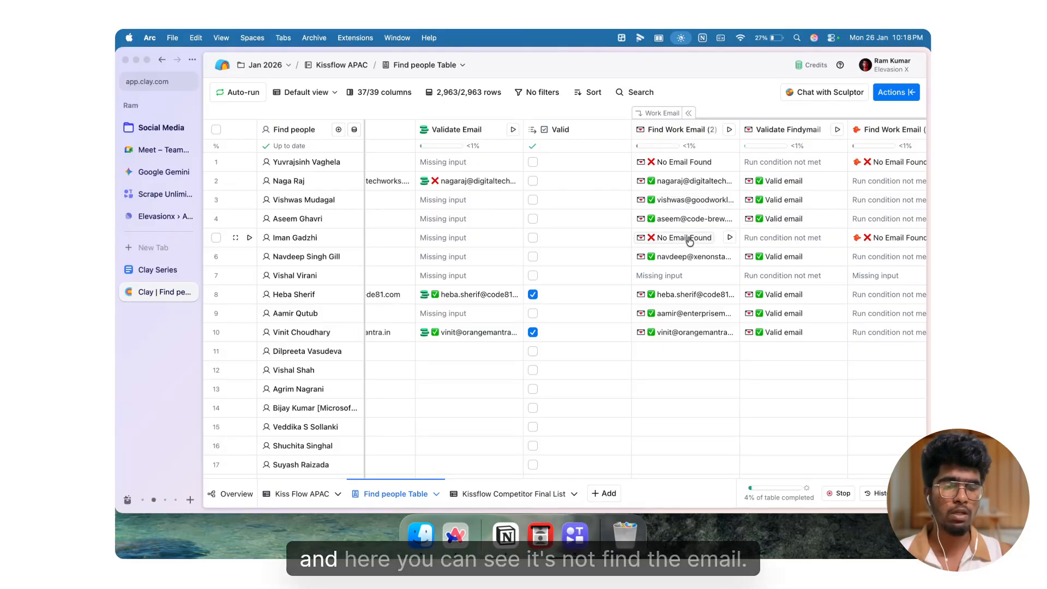
scroll(779, 251, "right", 10)
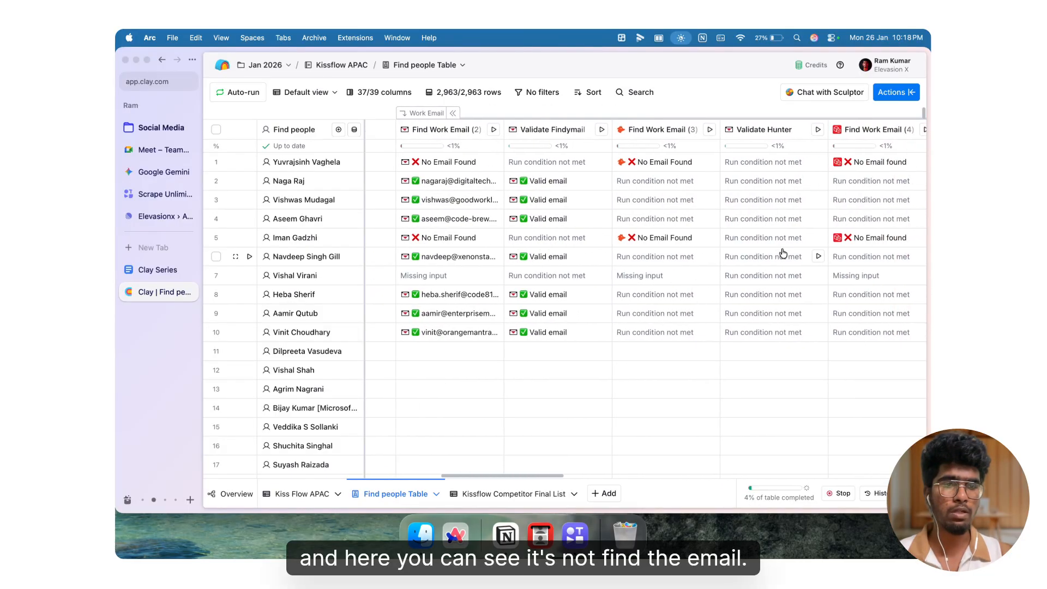
scroll(782, 253, "right", 10)
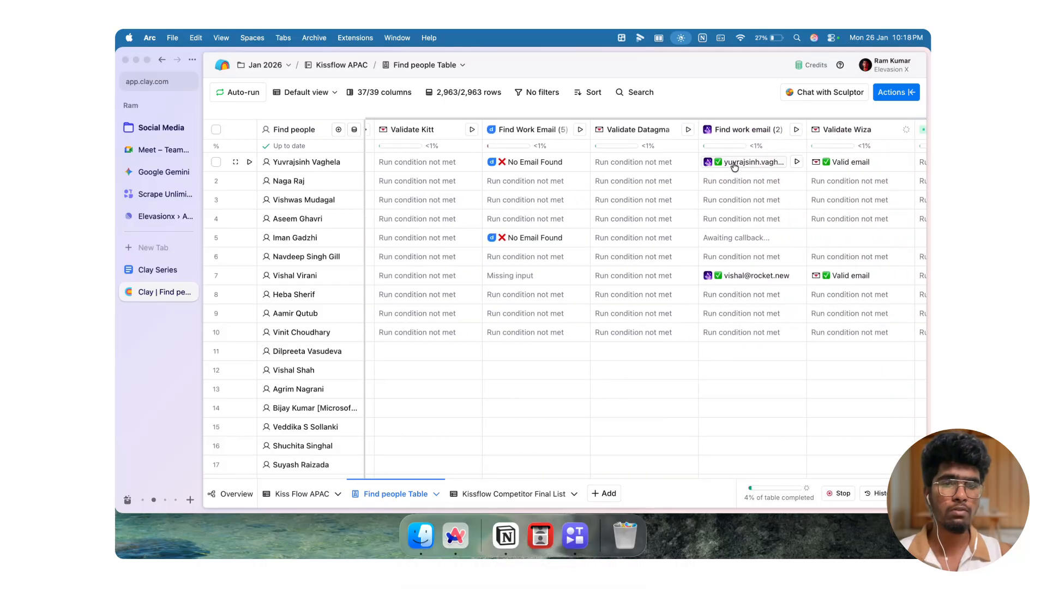
Step: Scroll through the remaining provider columns to the final Work Email output, then collapse the group
scroll(730, 170, "left", 2)
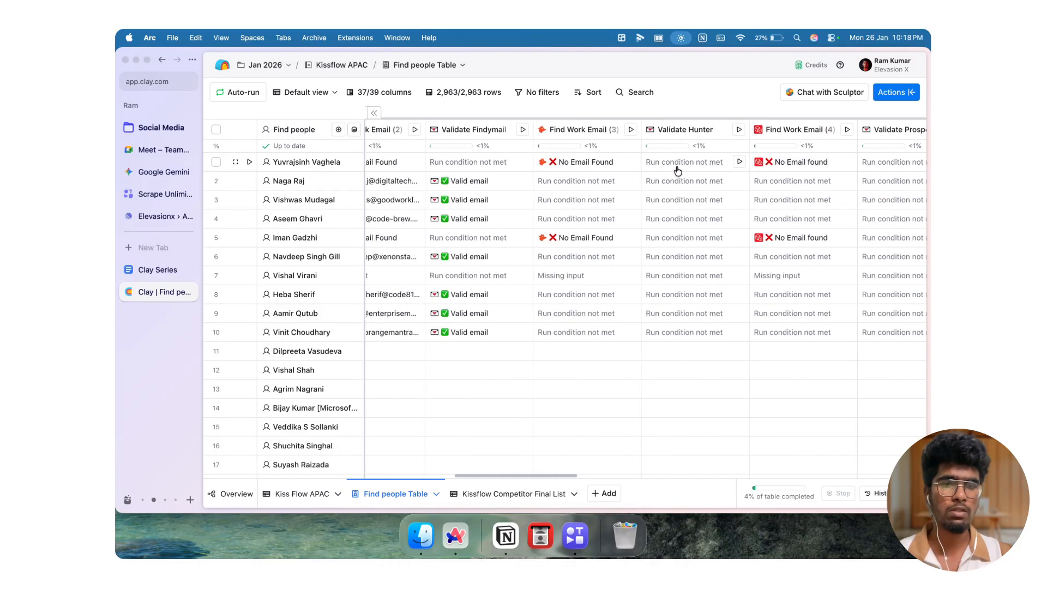
scroll(776, 139, "right", 10)
scroll(776, 140, "right", 10)
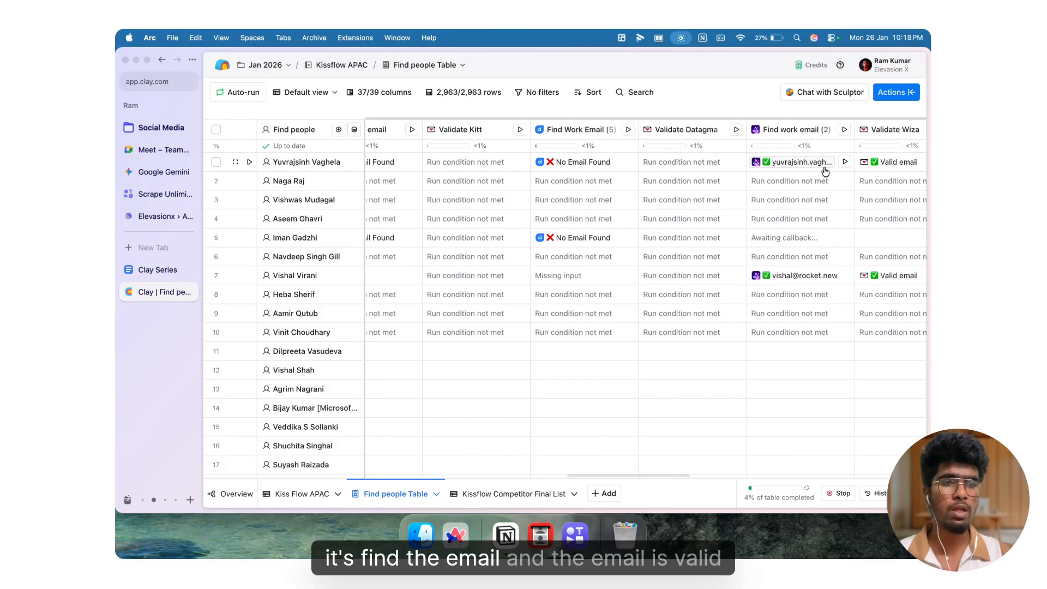
scroll(825, 171, "right", 4)
scroll(775, 169, "right", 15)
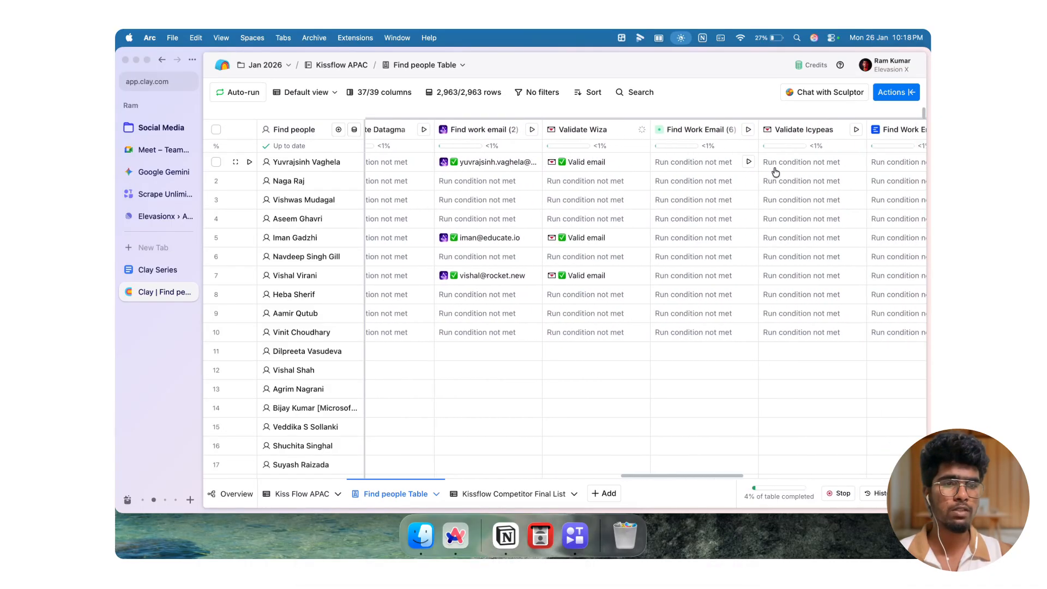
scroll(775, 173, "right", 15)
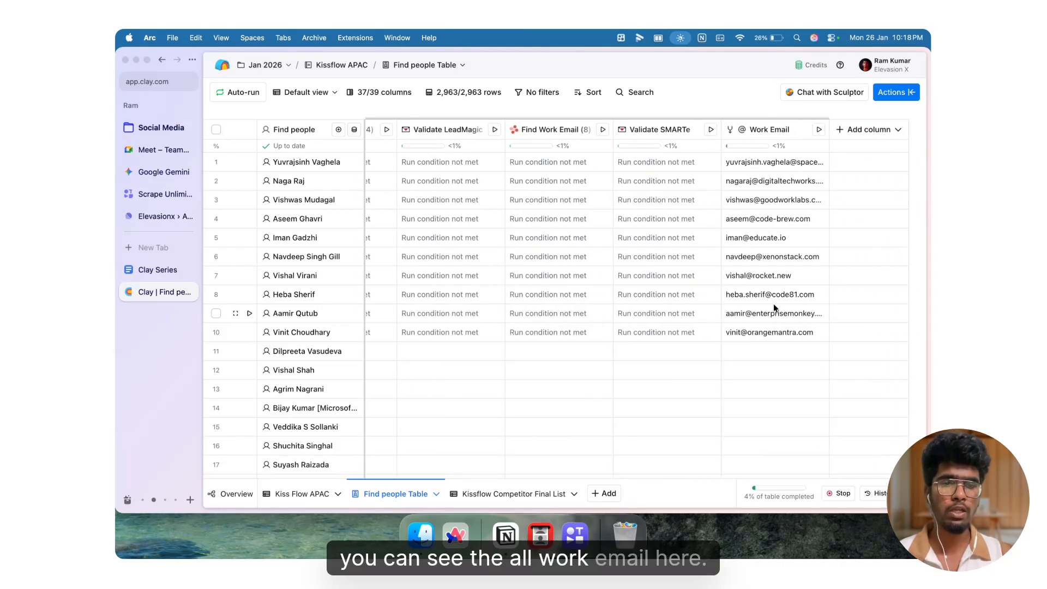
scroll(485, 169, "left", 10)
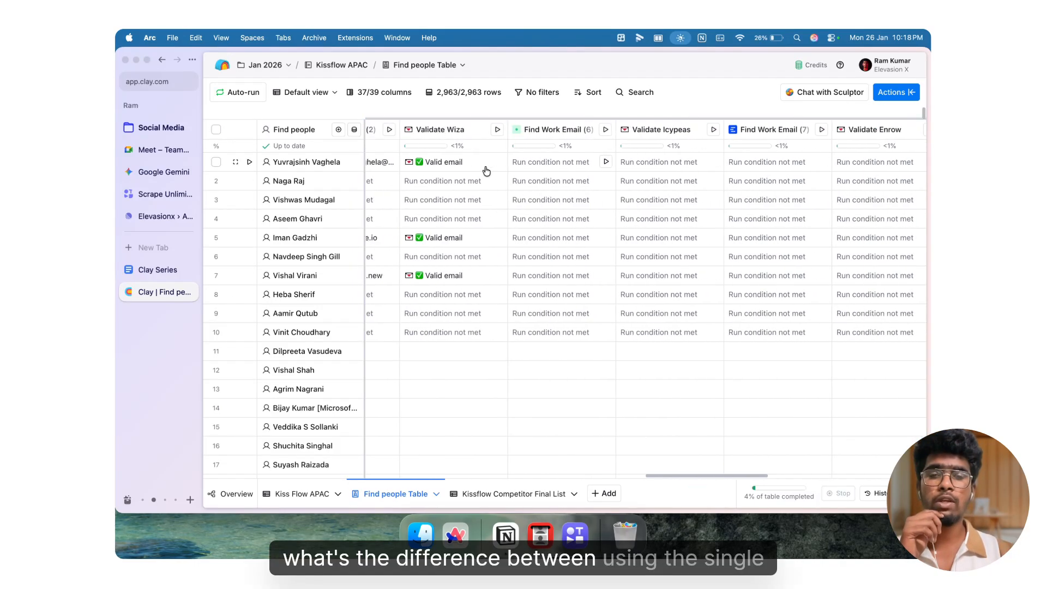
scroll(487, 171, "left", 20)
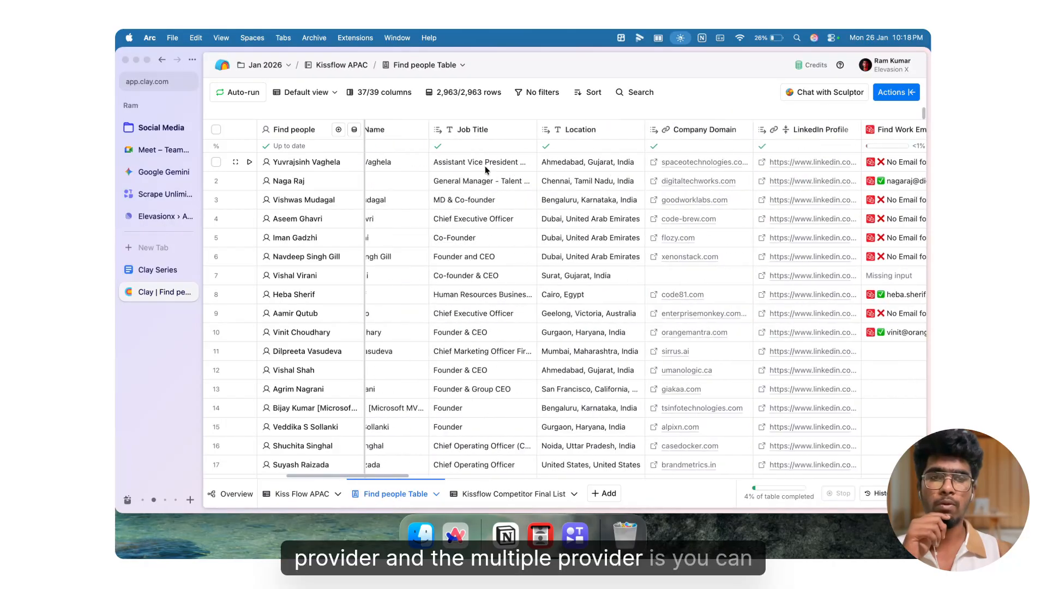
scroll(486, 171, "right", 5)
scroll(485, 171, "right", 1)
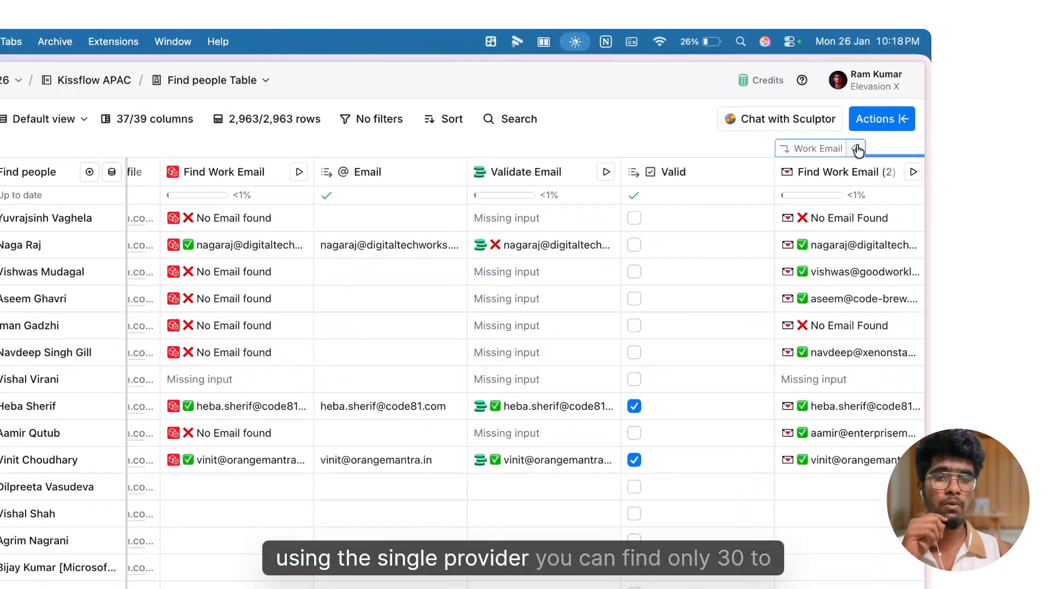
left_click(879, 113)
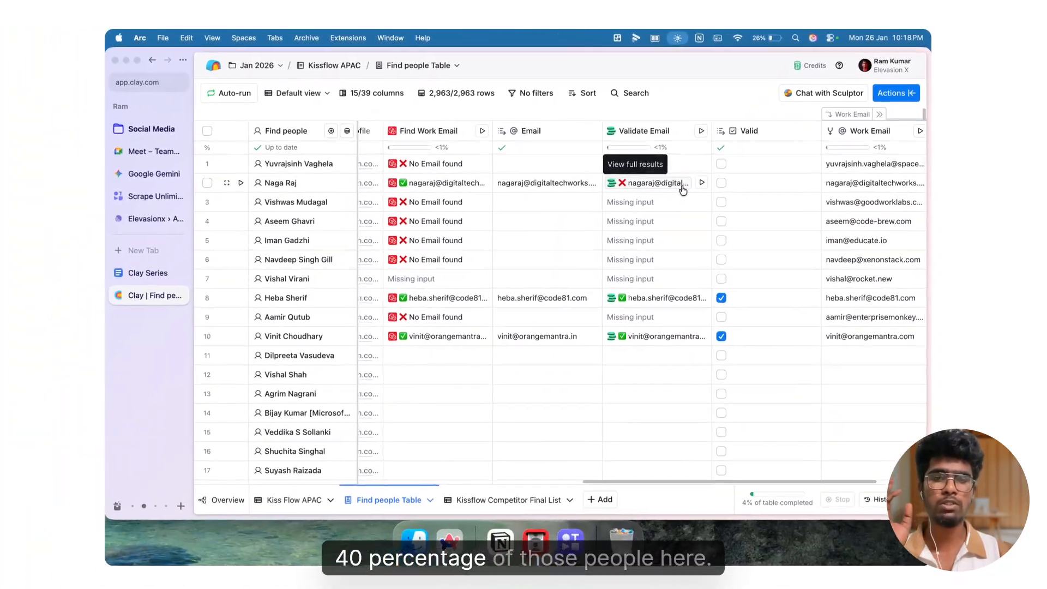
Step: Add a Prospeo Find Mobile Number enrichment column and select the prospeo_api_key - ElevasionX account for it
scroll(684, 190, "left", 4)
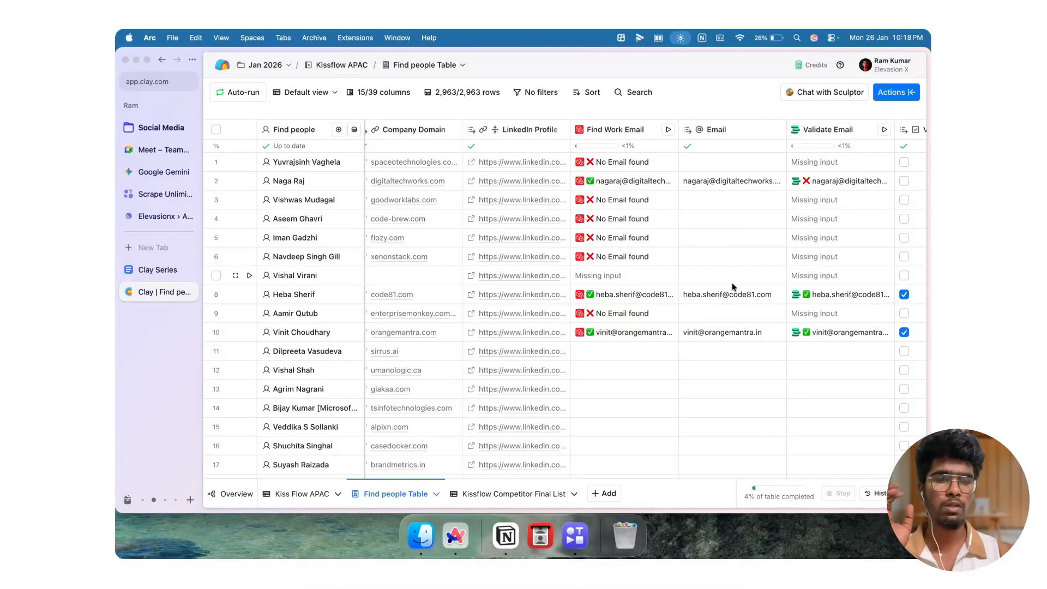
scroll(732, 284, "right", 5)
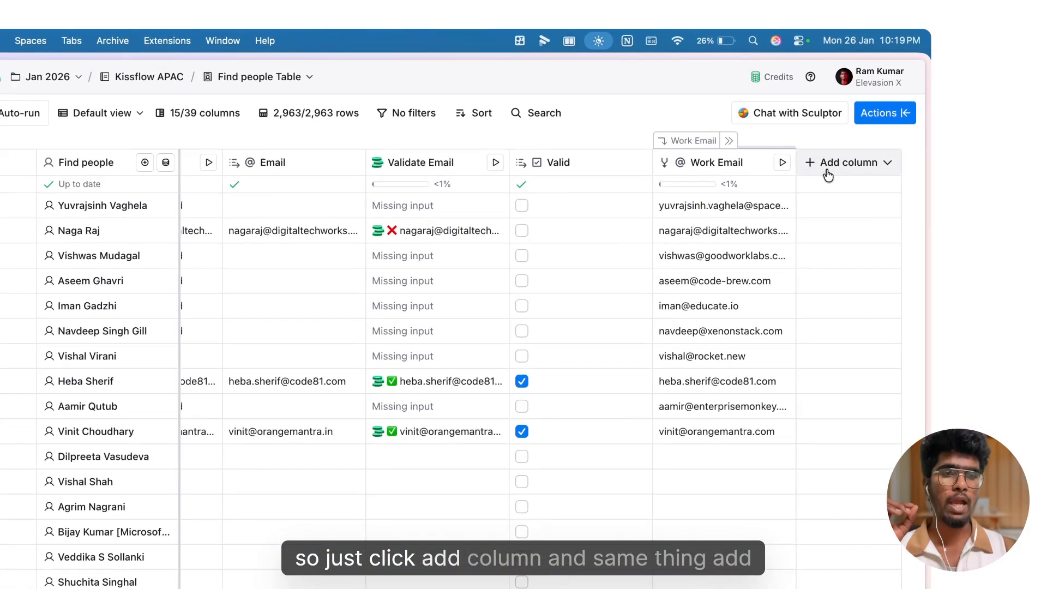
left_click(853, 135)
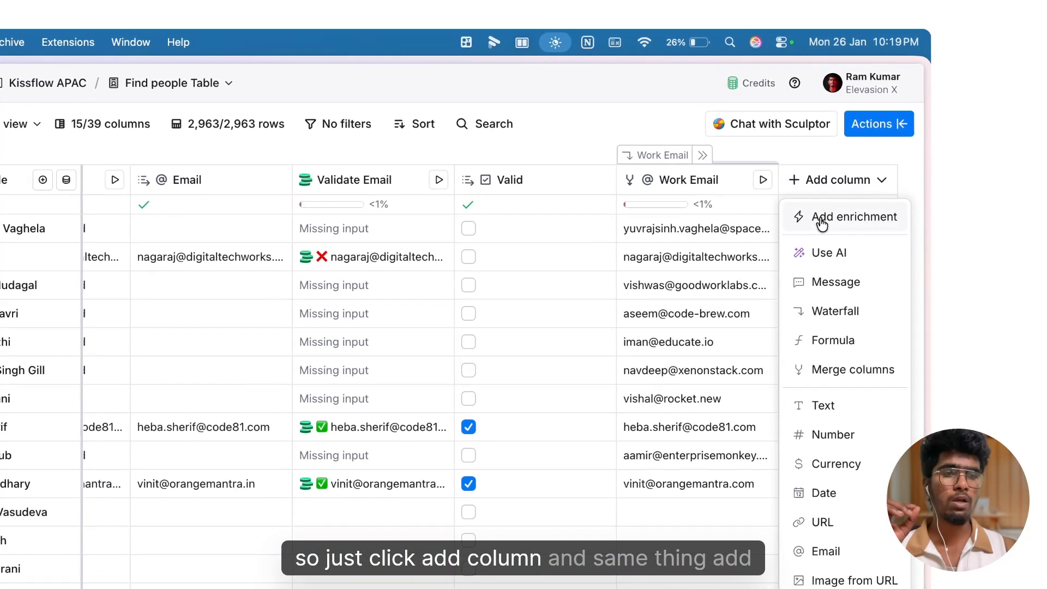
left_click(821, 218)
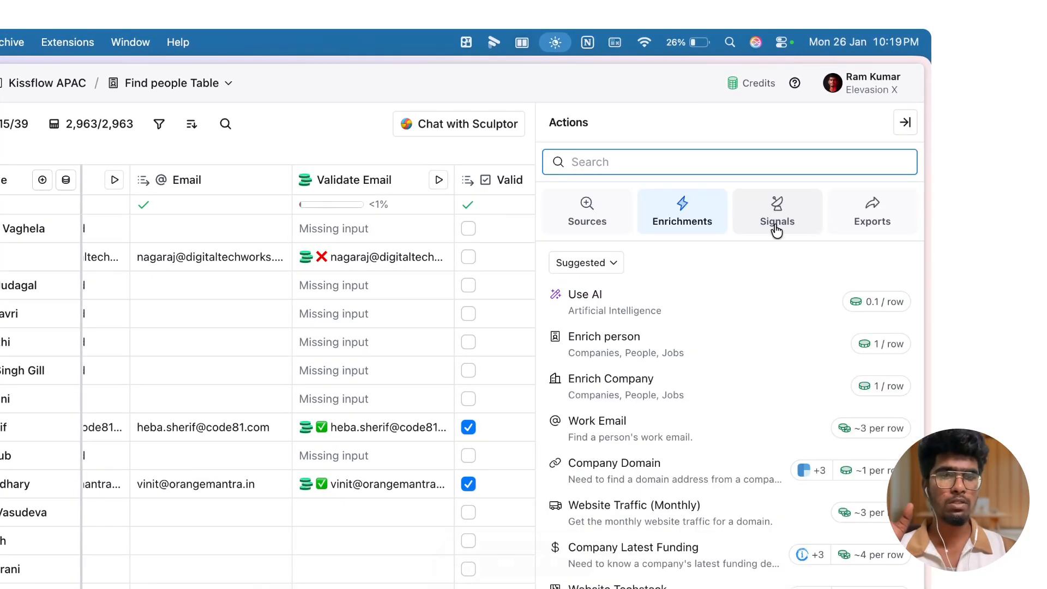
type("find mobile")
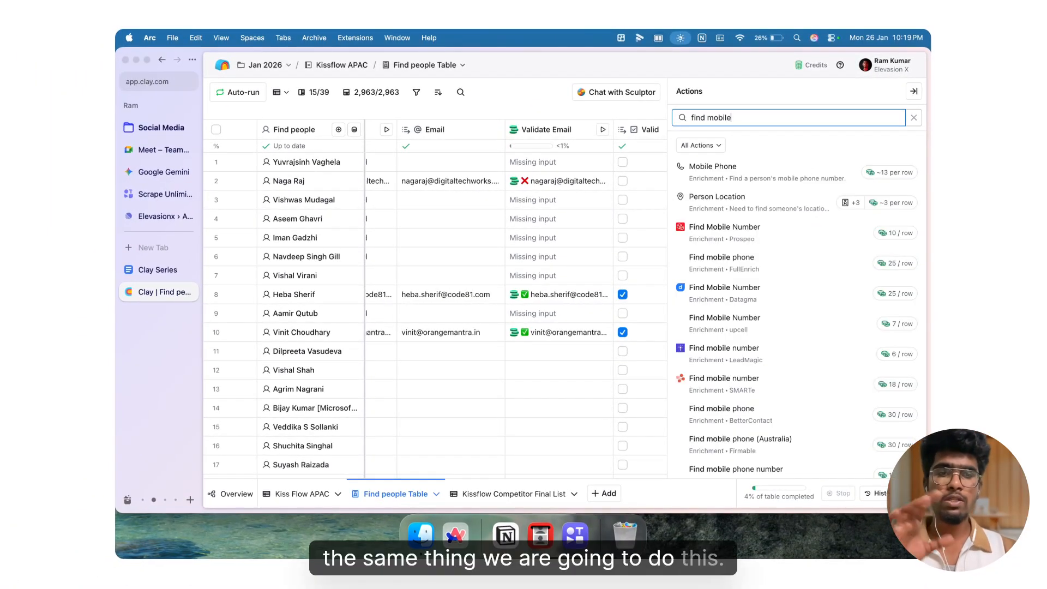
mouse_move(778, 234)
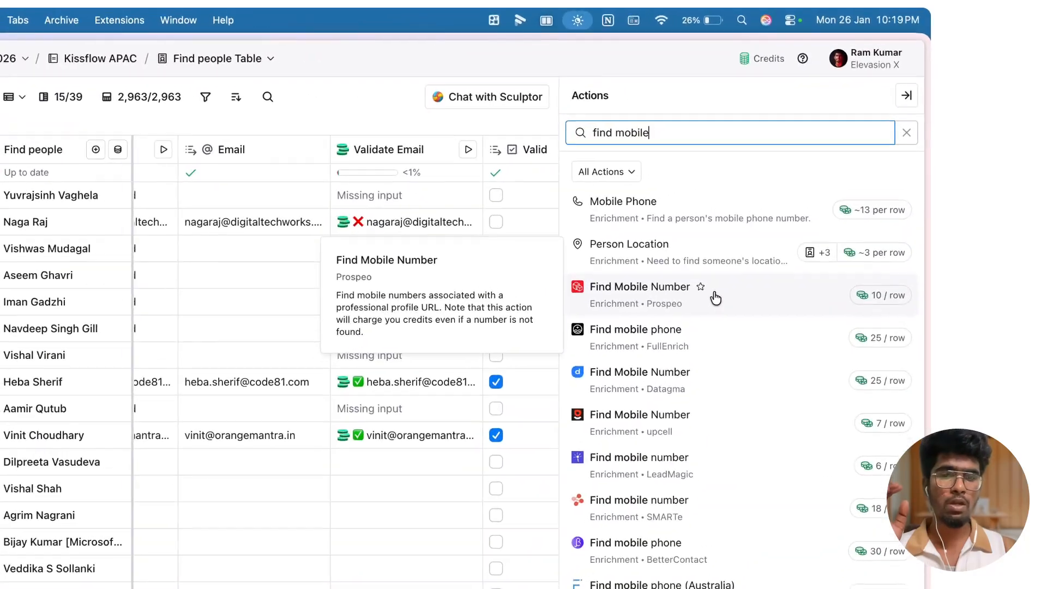
left_click(715, 299)
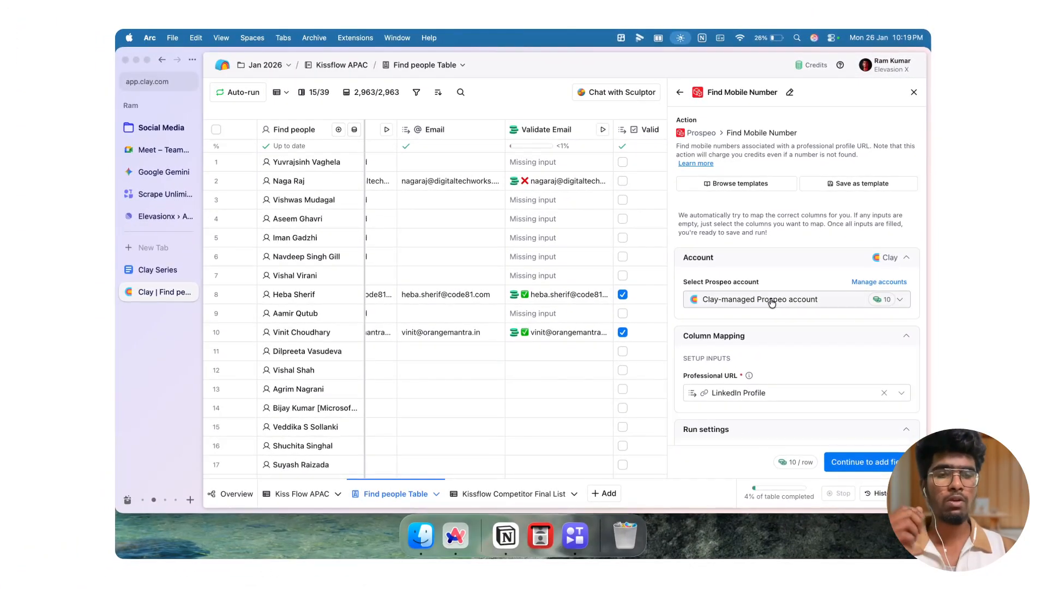
scroll(771, 303, "down", 2)
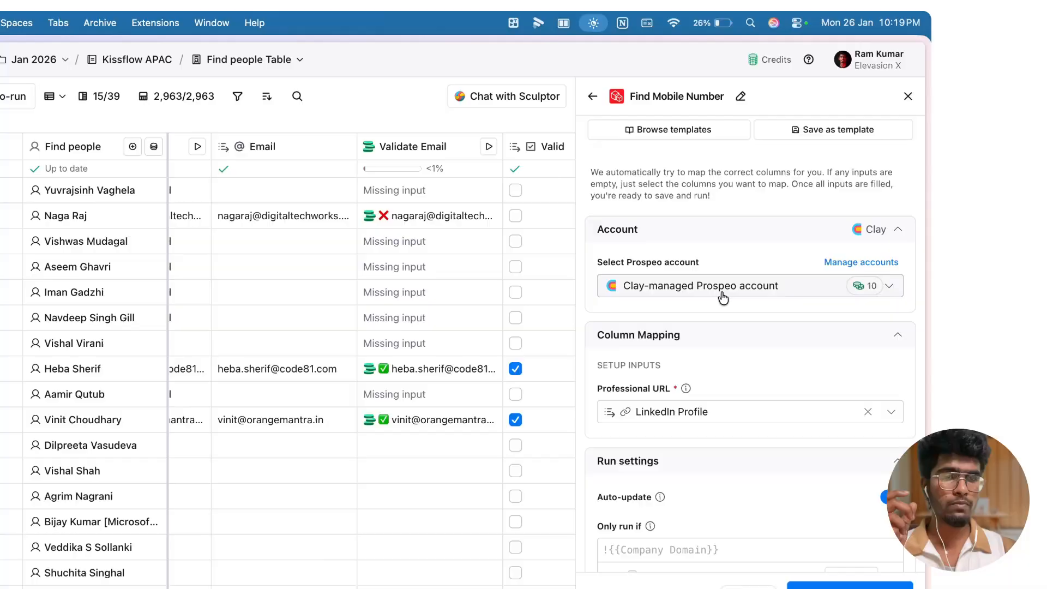
left_click(763, 233)
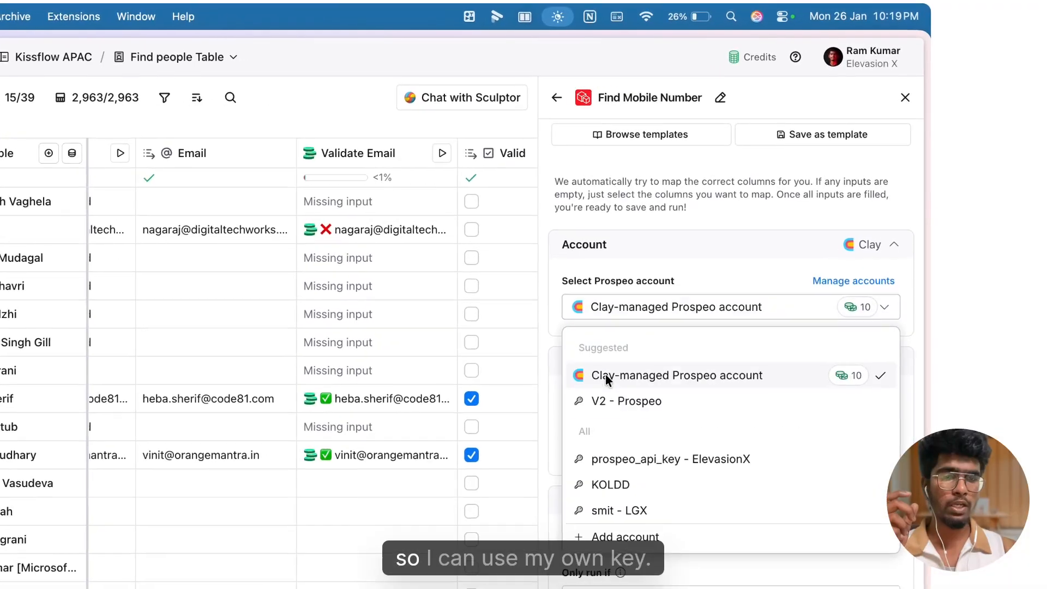
left_click(630, 458)
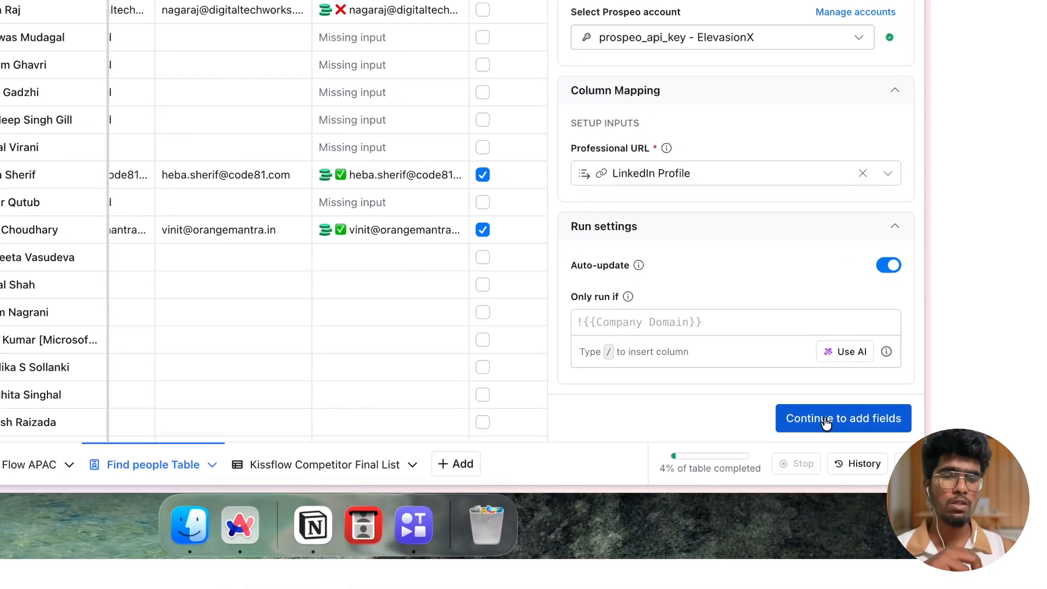
Step: Add the International Format and National Format output columns and save the enrichment, running the first 10 rows
left_click(826, 419)
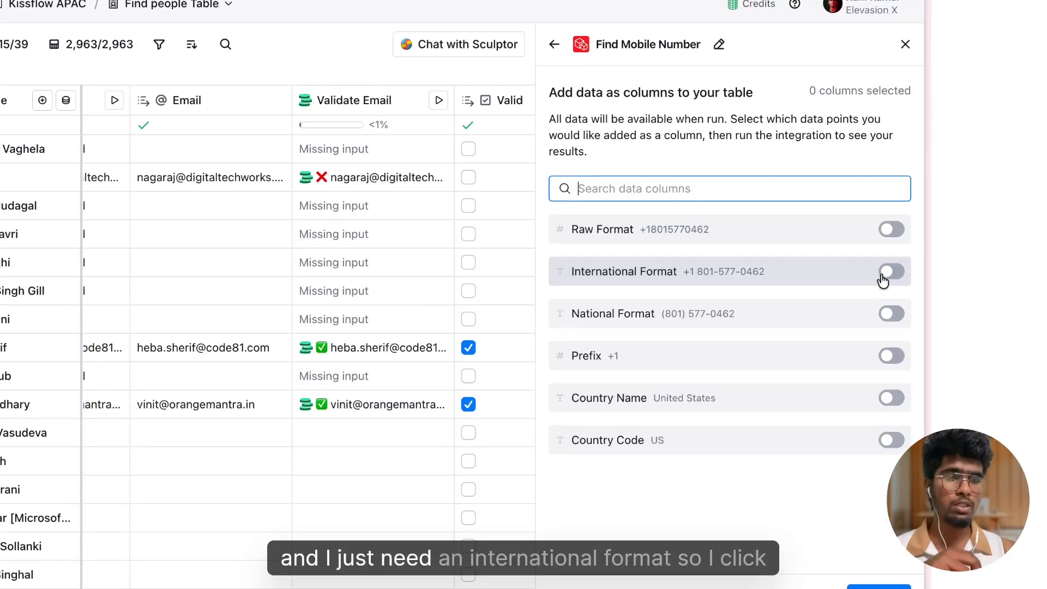
left_click(891, 198)
left_click(891, 241)
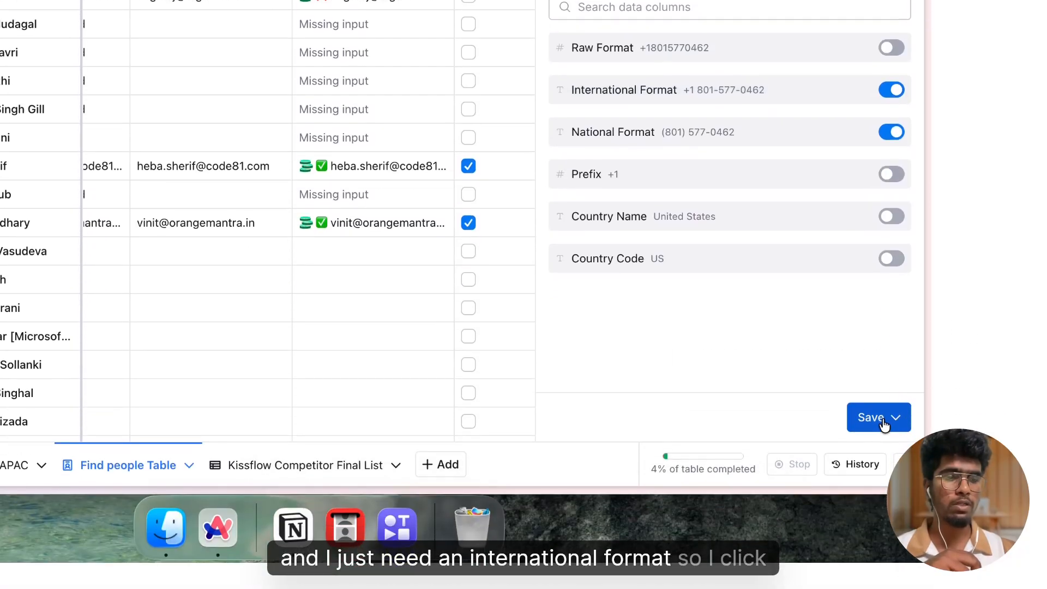
left_click(893, 468)
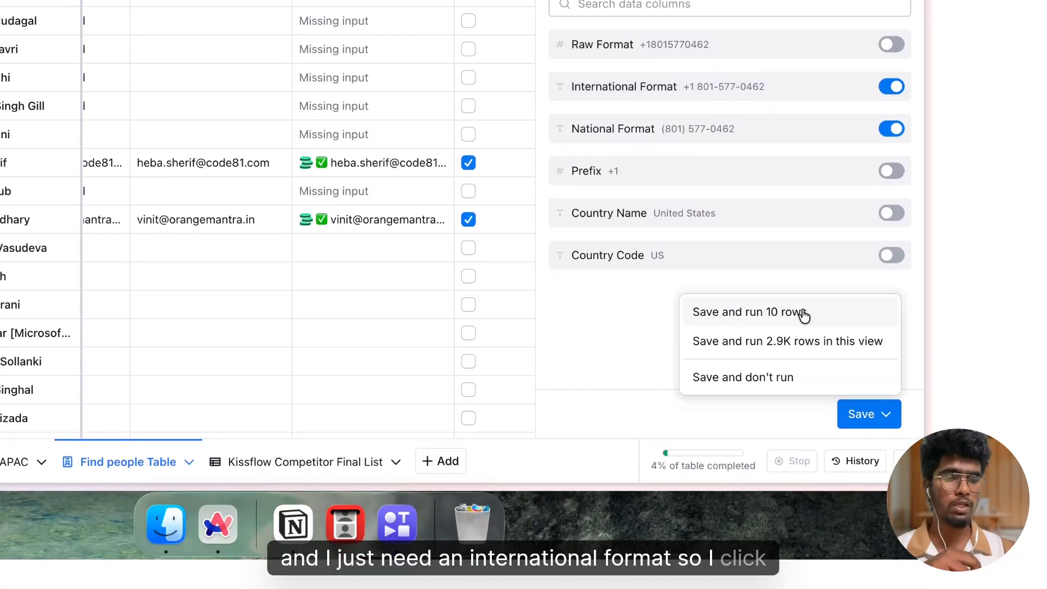
left_click(801, 363)
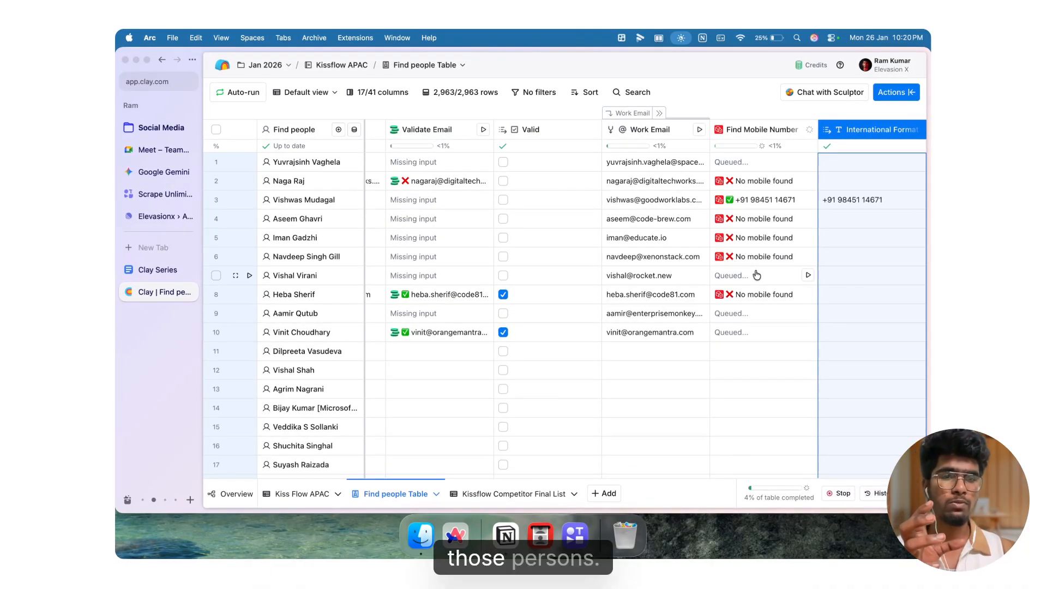
Step: Start a new Mobile Phone waterfall enrichment column by searching the enrichments for find mobile
scroll(757, 274, "right", 2)
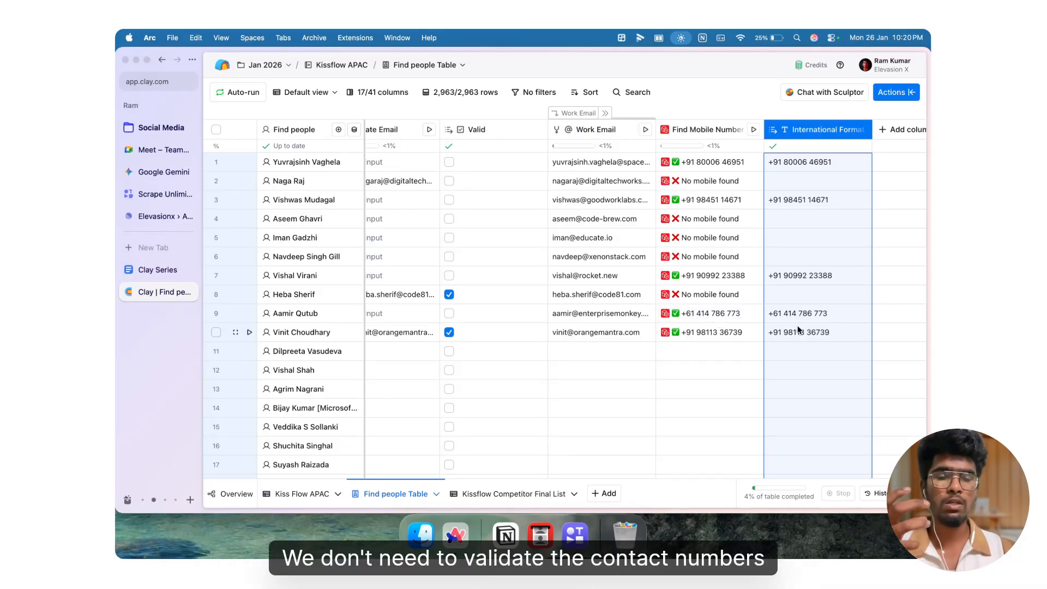
scroll(798, 329, "right", 1)
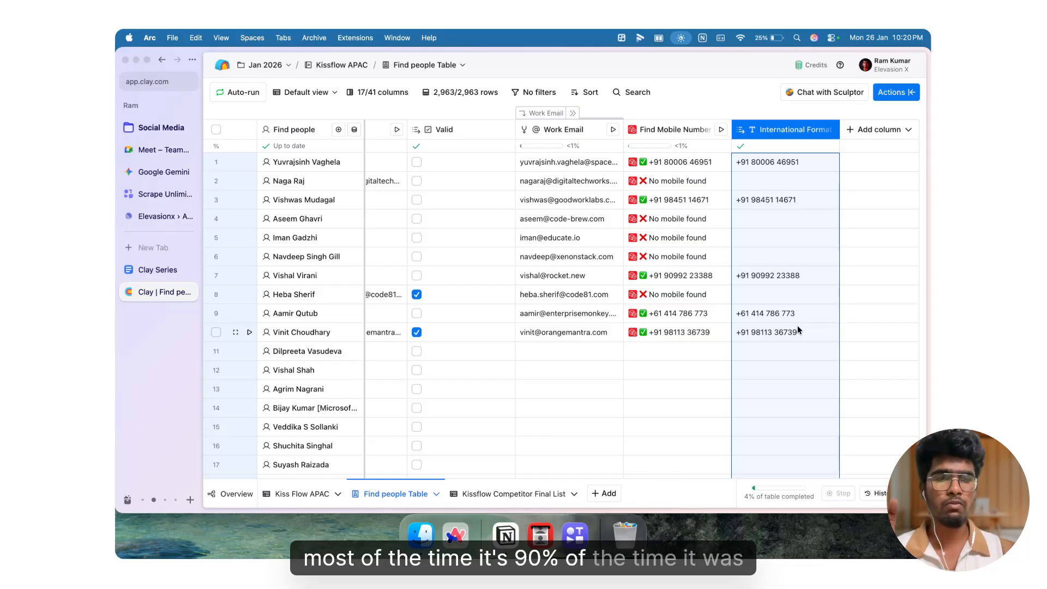
scroll(797, 329, "right", 1)
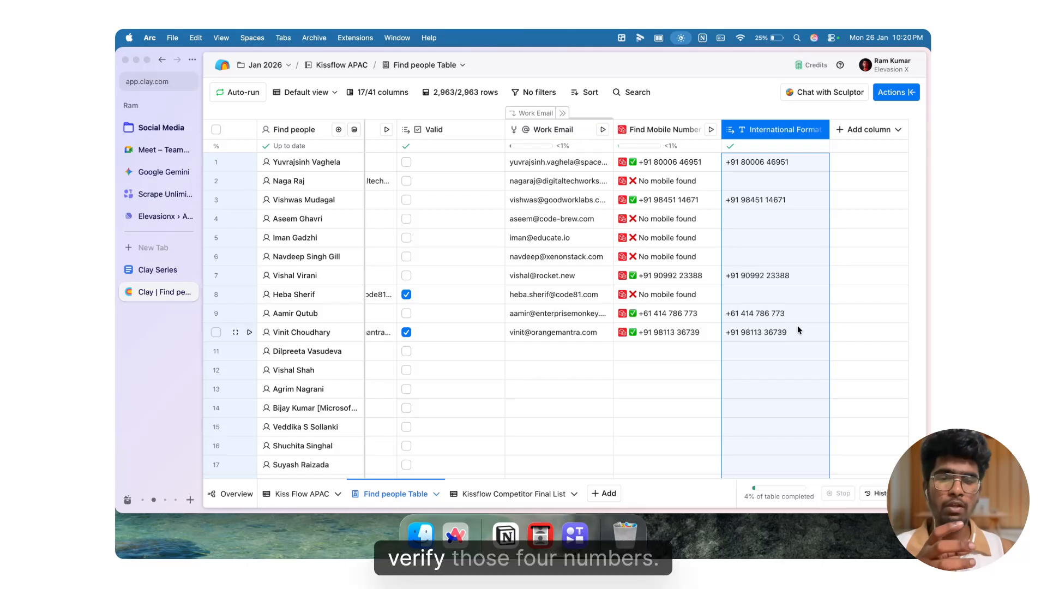
left_click(869, 130)
left_click(731, 194)
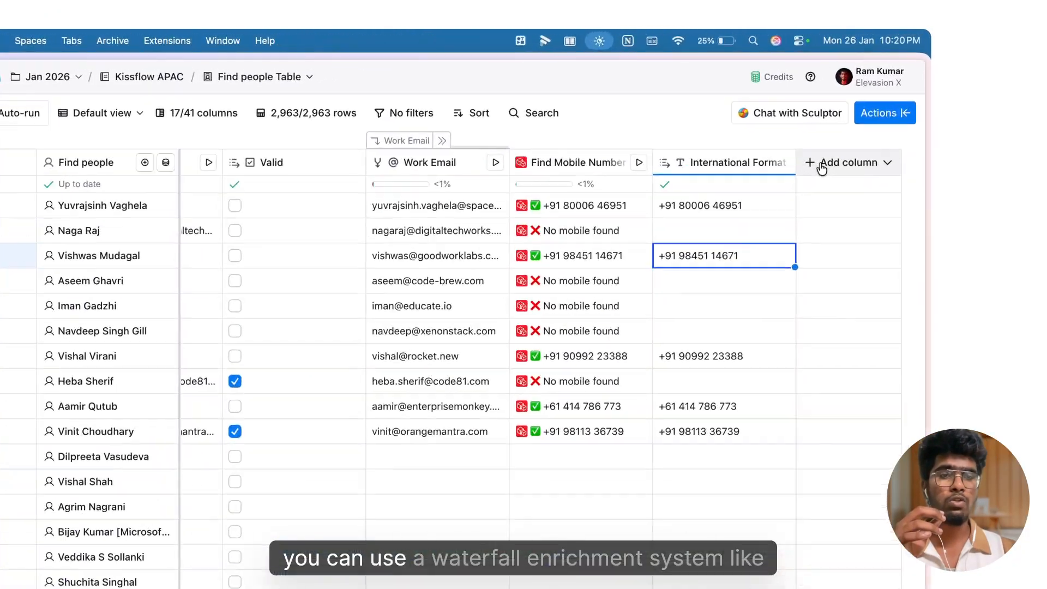
left_click(848, 133)
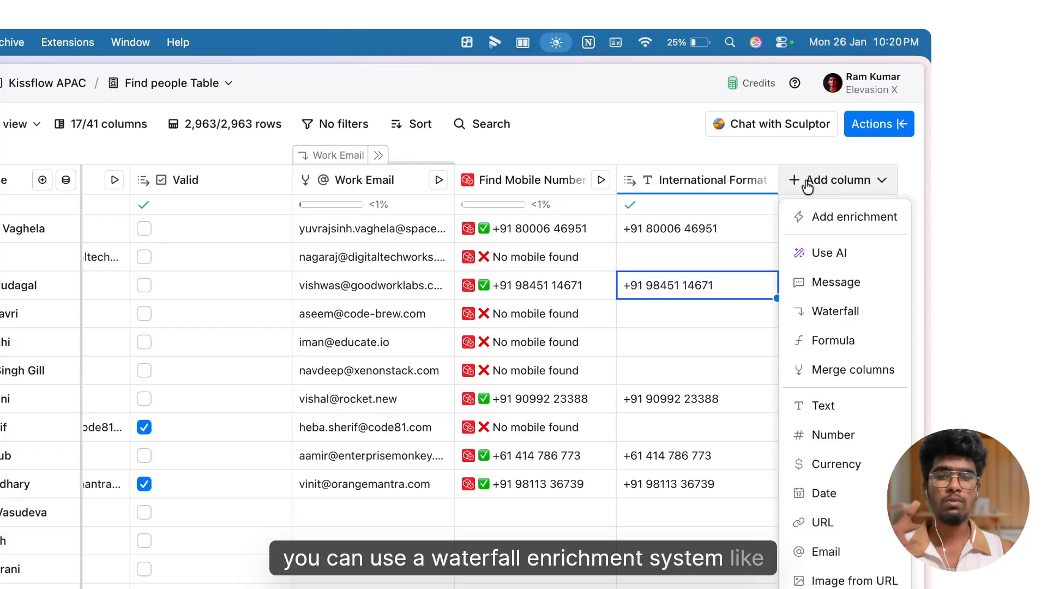
left_click(837, 229)
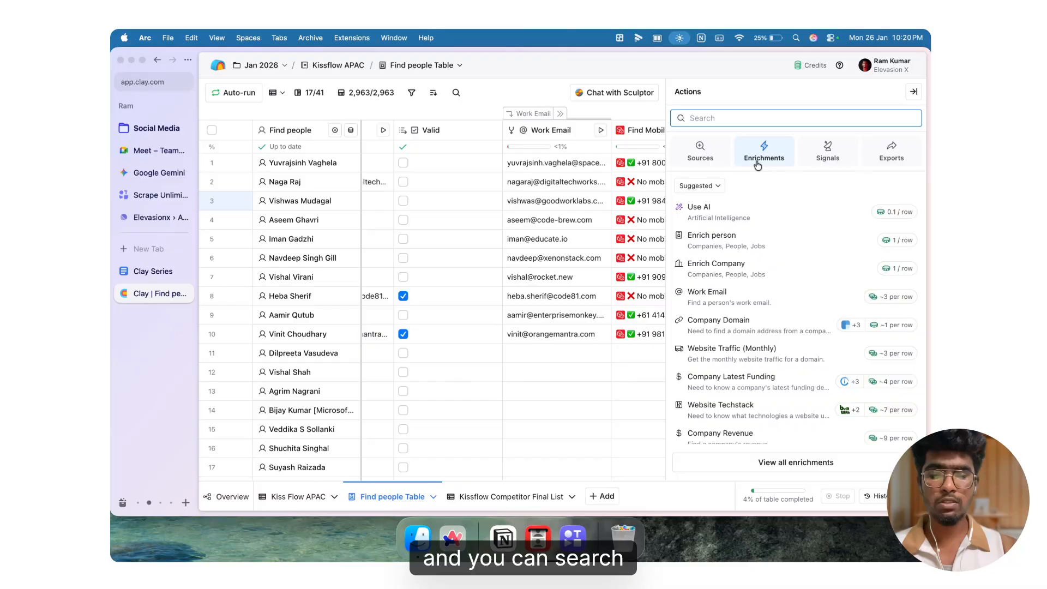
type("fi")
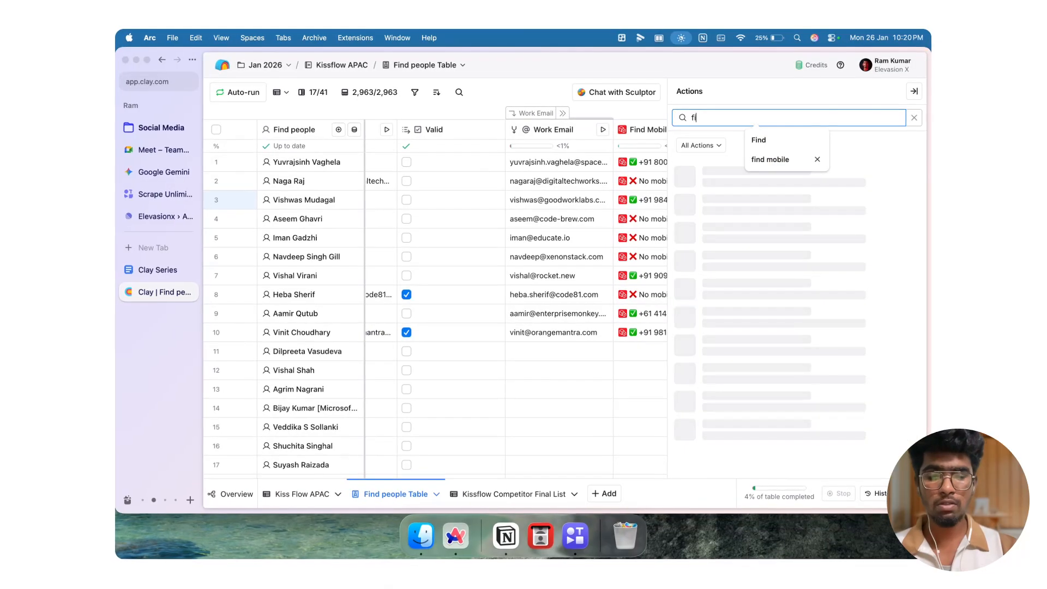
type("nd mobile")
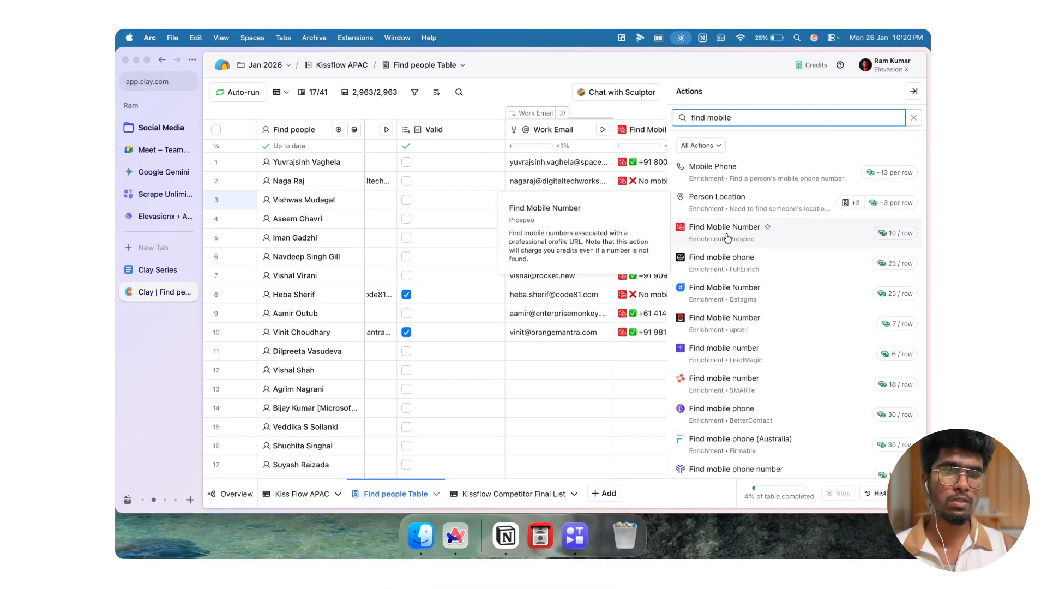
left_click(725, 169)
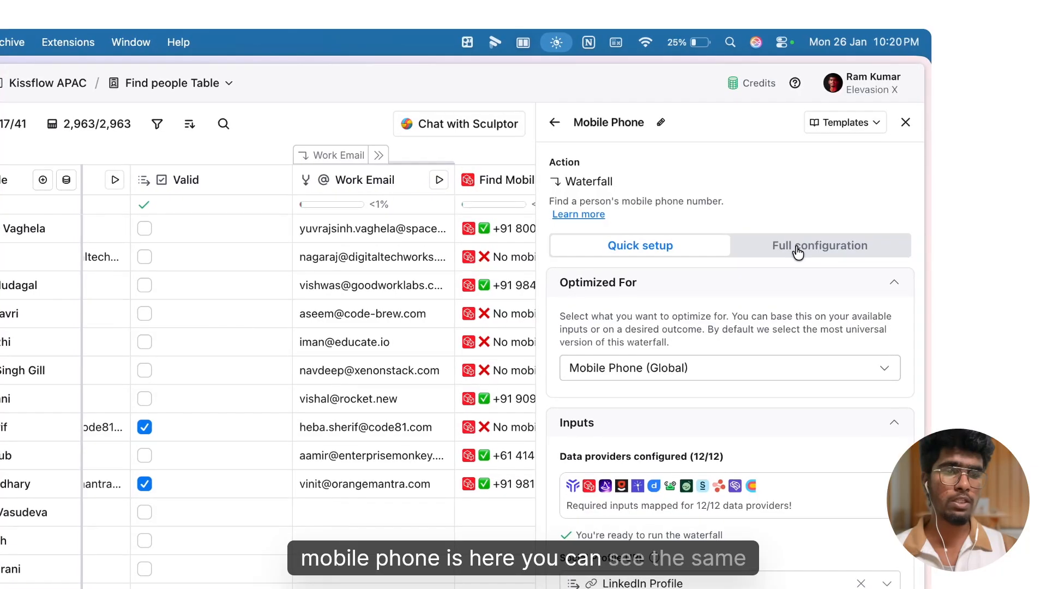
Step: Open the full configuration and review the Mobile Phone waterfall's provider sequence and mapped inputs
left_click(785, 257)
scroll(758, 399, "down", 2)
scroll(758, 399, "down", 3)
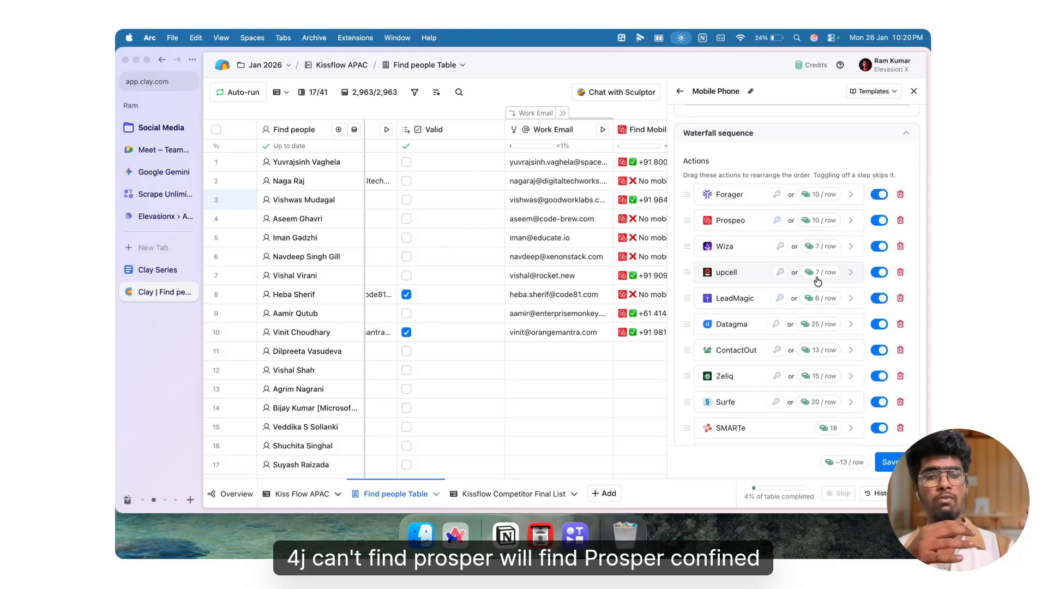
scroll(818, 281, "down", 10)
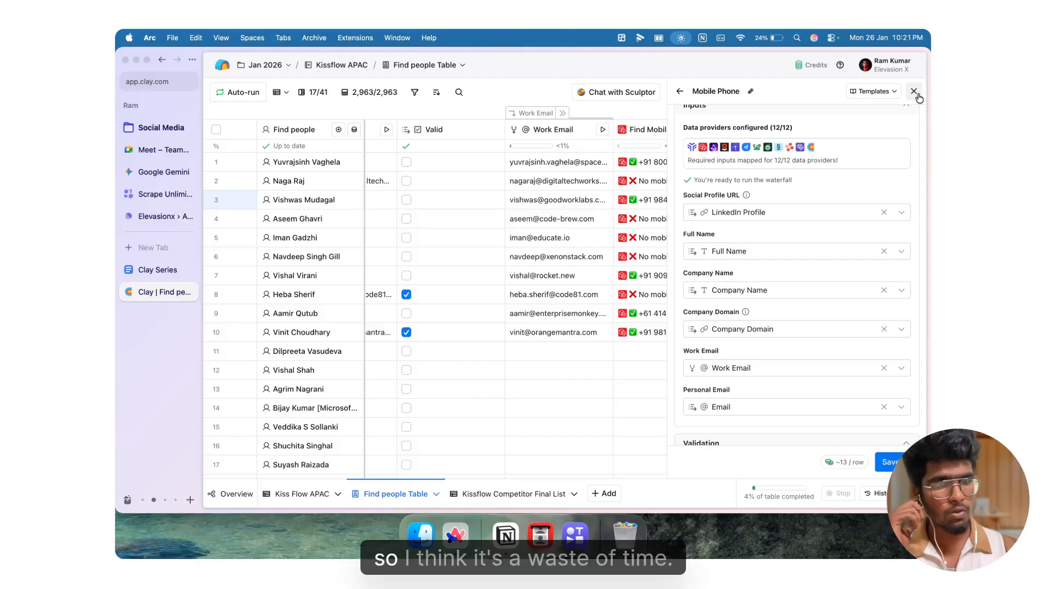
scroll(887, 144, "up", 10)
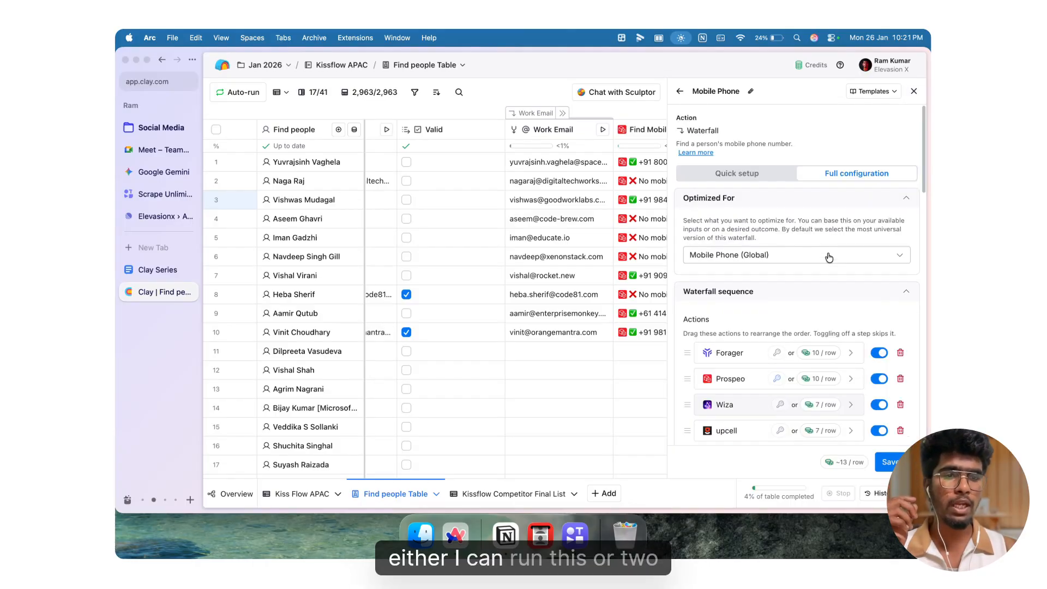
scroll(828, 256, "down", 8)
scroll(829, 256, "down", 5)
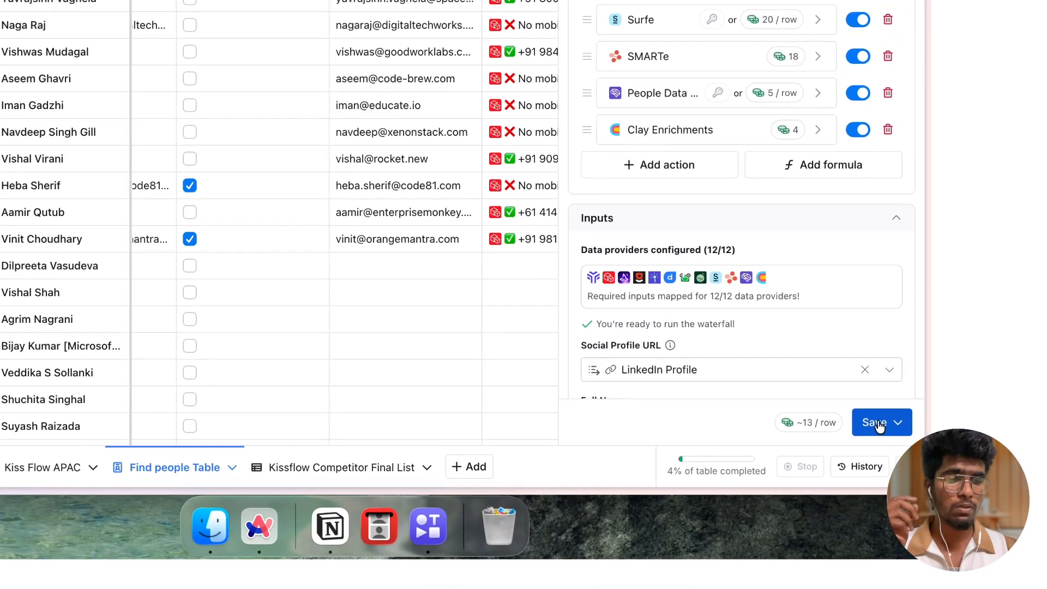
left_click(879, 425)
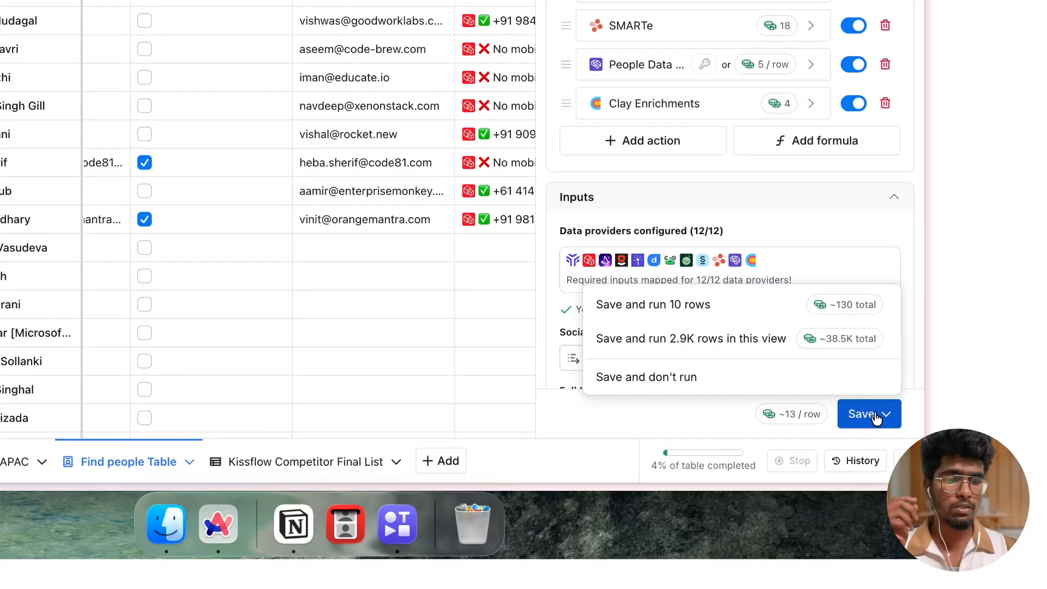
left_click(695, 388)
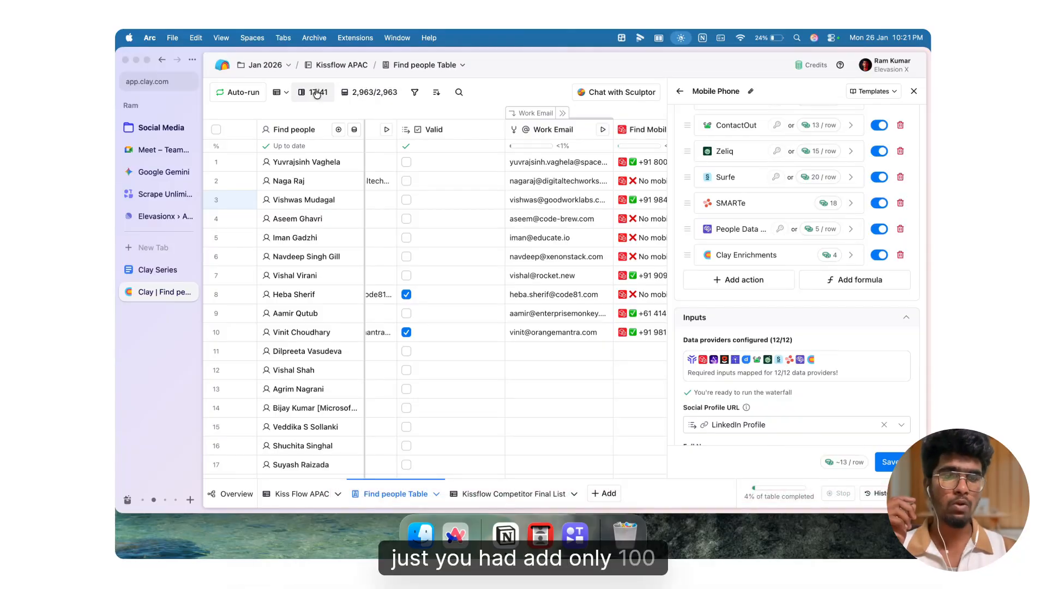
Step: Delete Clay Enrichments, People Data, SMARTe, Surfe, Zeliq, ContactOut and Datagma from the waterfall sequence
scroll(910, 275, "up", 3)
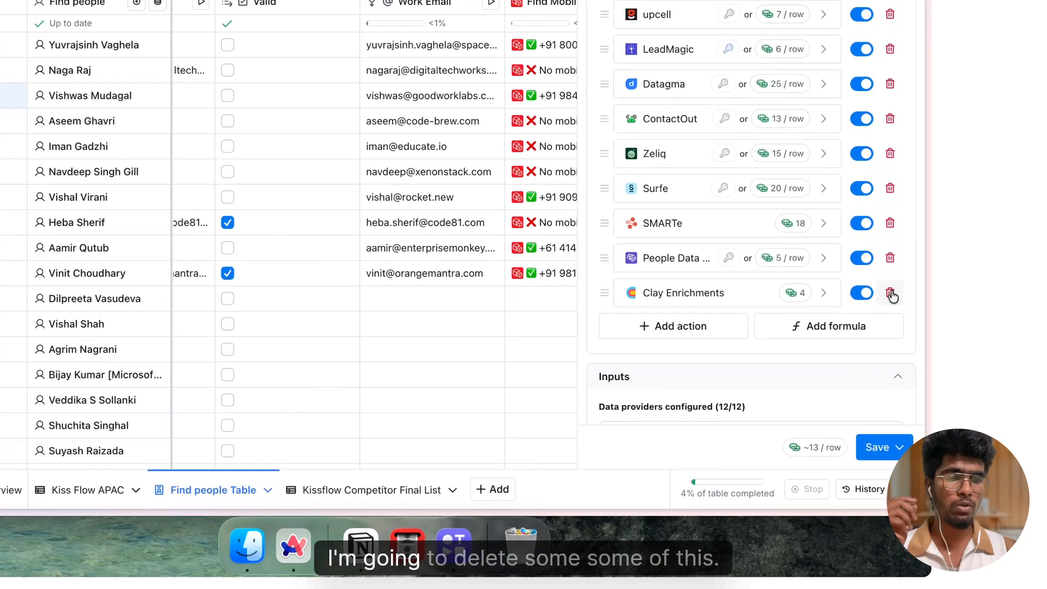
left_click(901, 347)
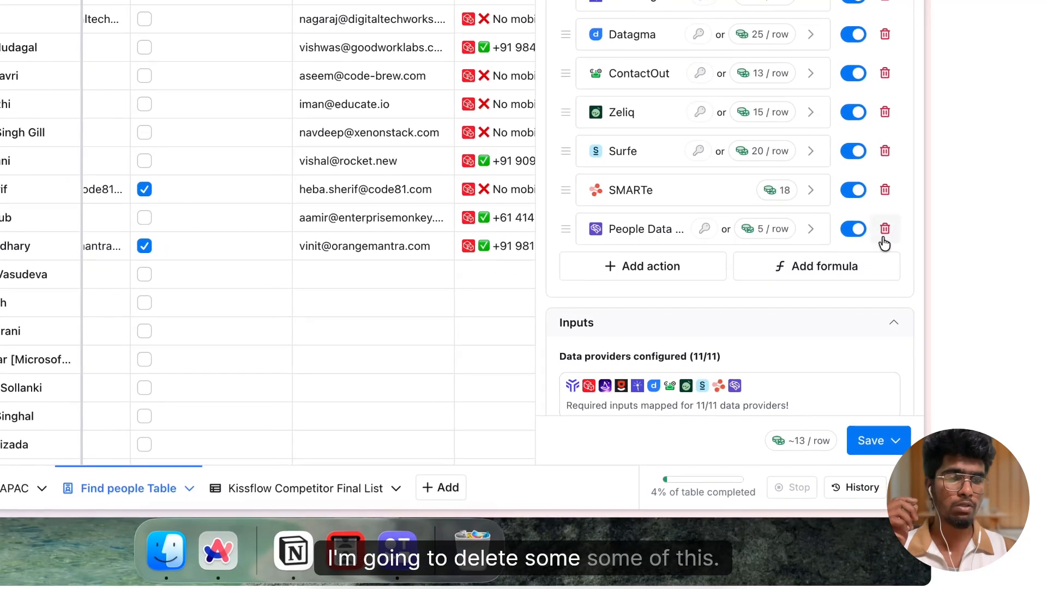
left_click(884, 230)
left_click(884, 190)
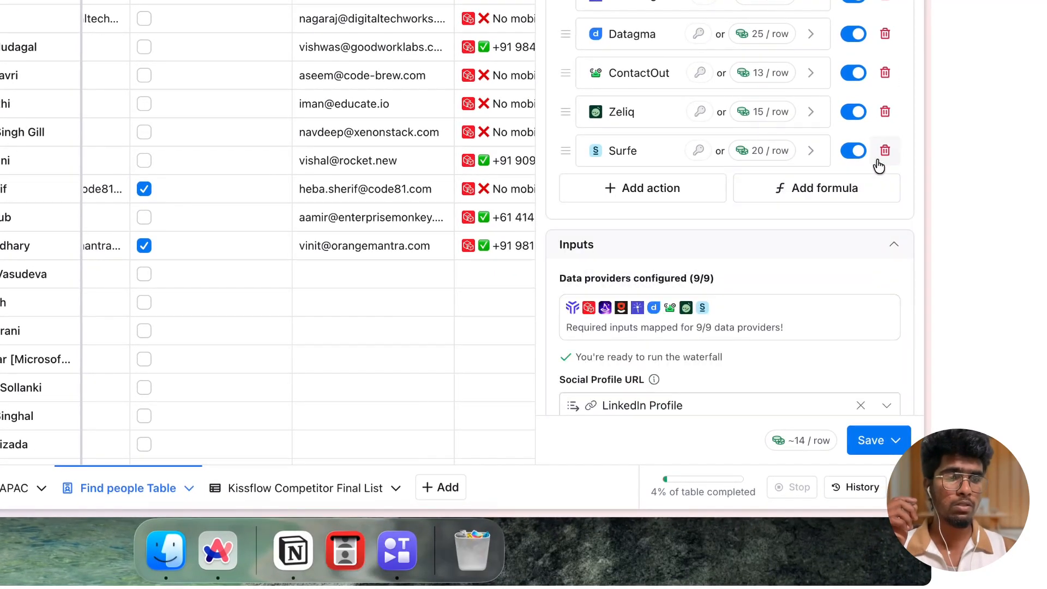
left_click(881, 155)
left_click(884, 112)
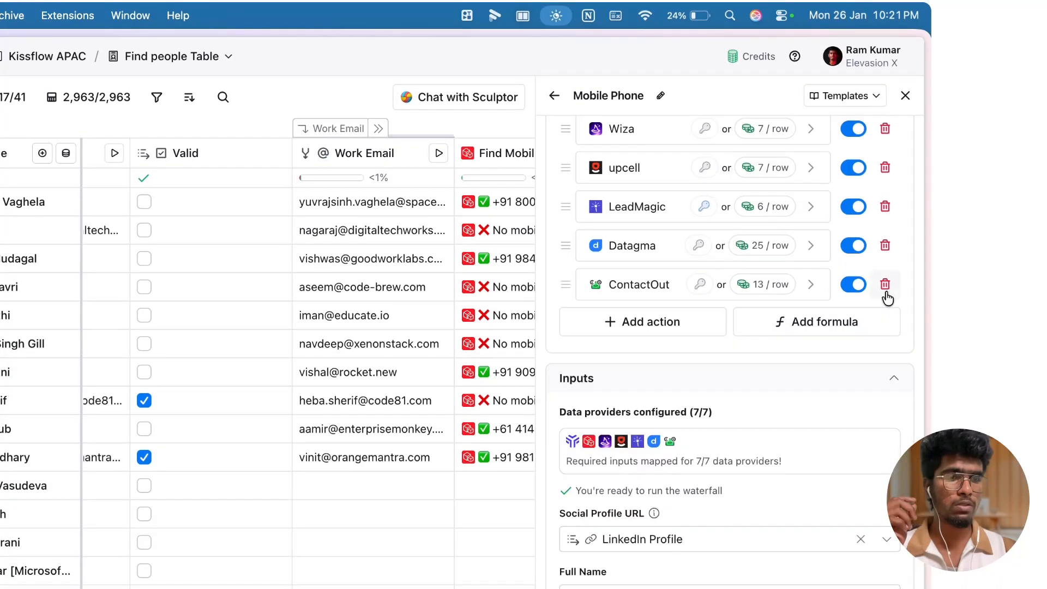
left_click(885, 285)
left_click(885, 246)
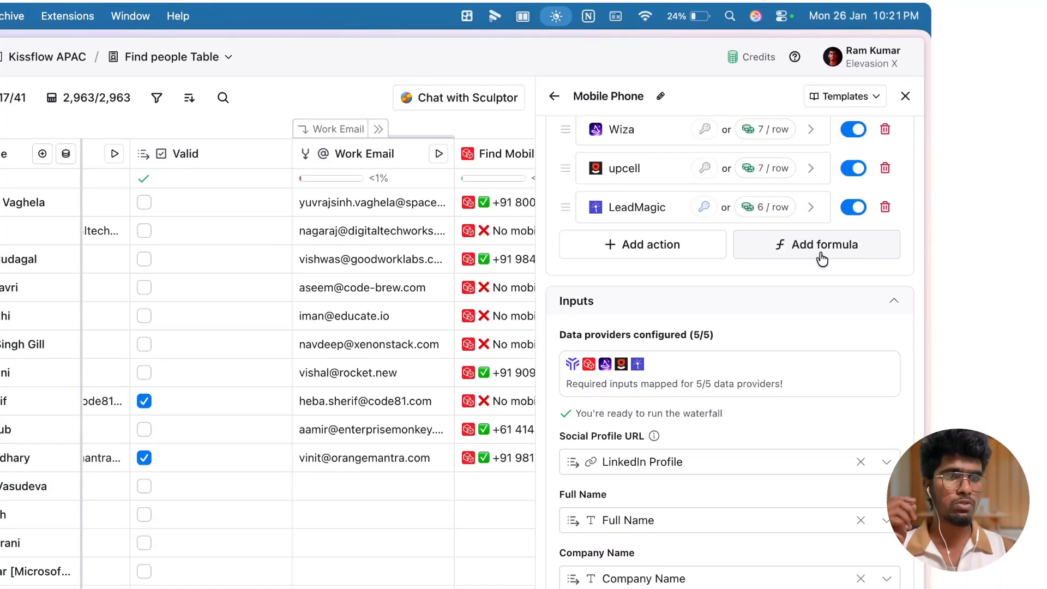
Step: Switch the Prospeo waterfall step to the prospeo_api_key - ElevasionX account and save the step
scroll(703, 243, "up", 3)
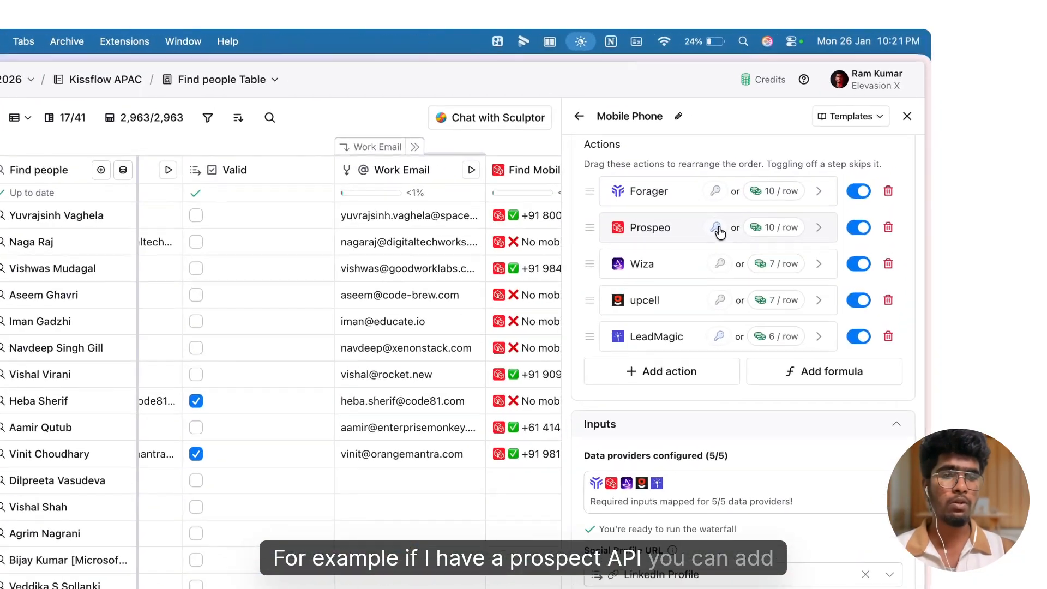
left_click(782, 174)
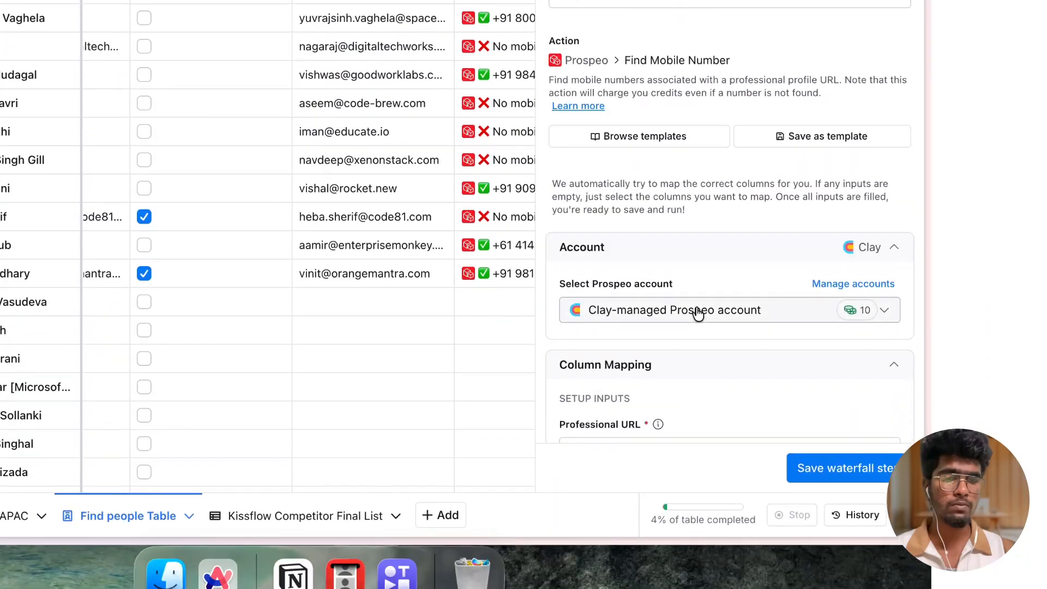
left_click(698, 314)
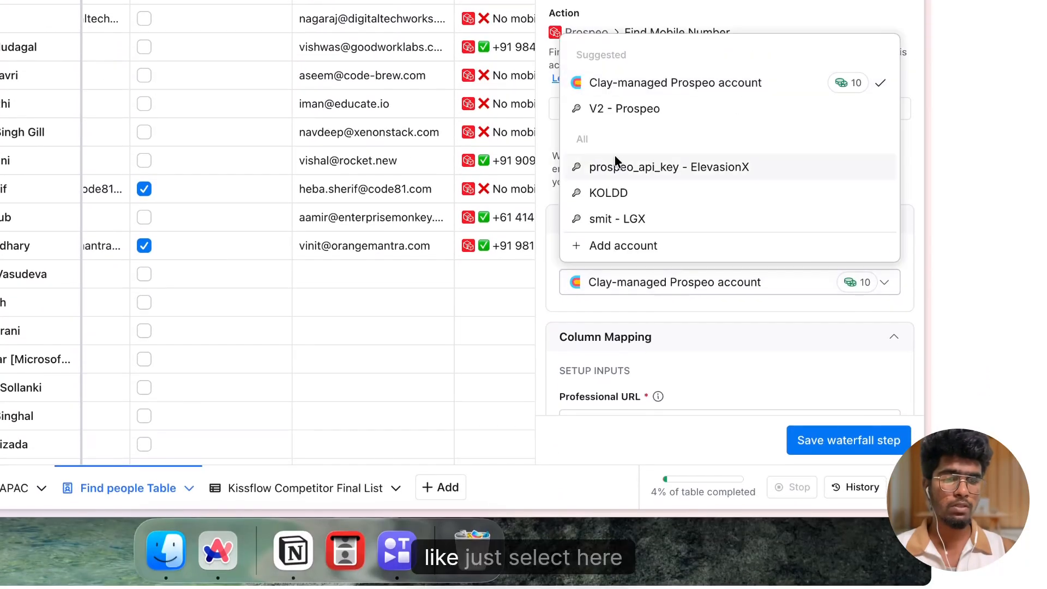
left_click(615, 158)
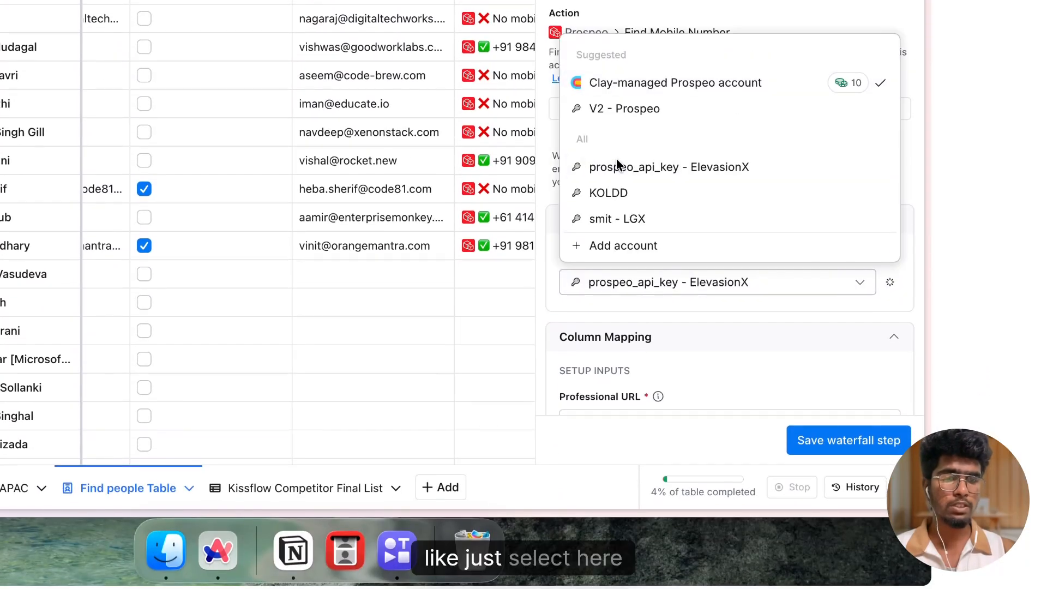
left_click(852, 439)
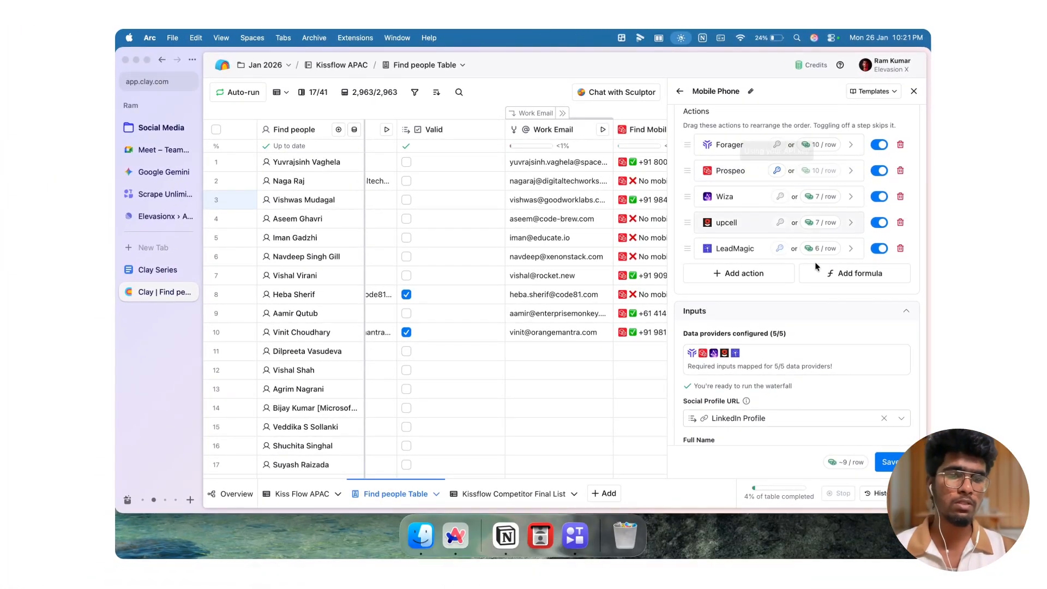
Step: Save the Mobile Phone waterfall without running it and close the panel
scroll(815, 263, "down", 1)
scroll(815, 262, "up", 5)
left_click(890, 462)
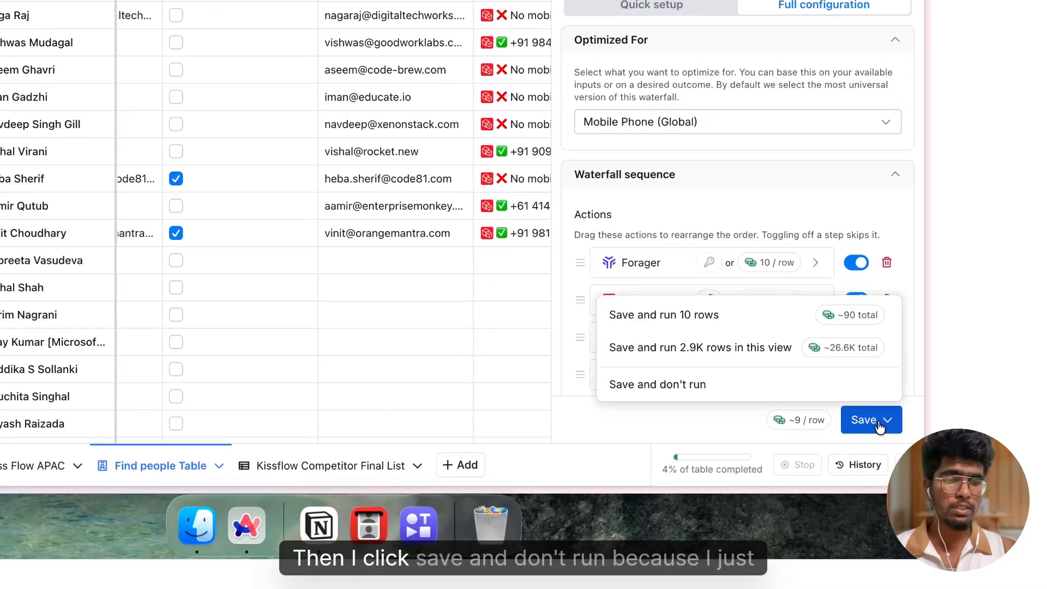
left_click(837, 445)
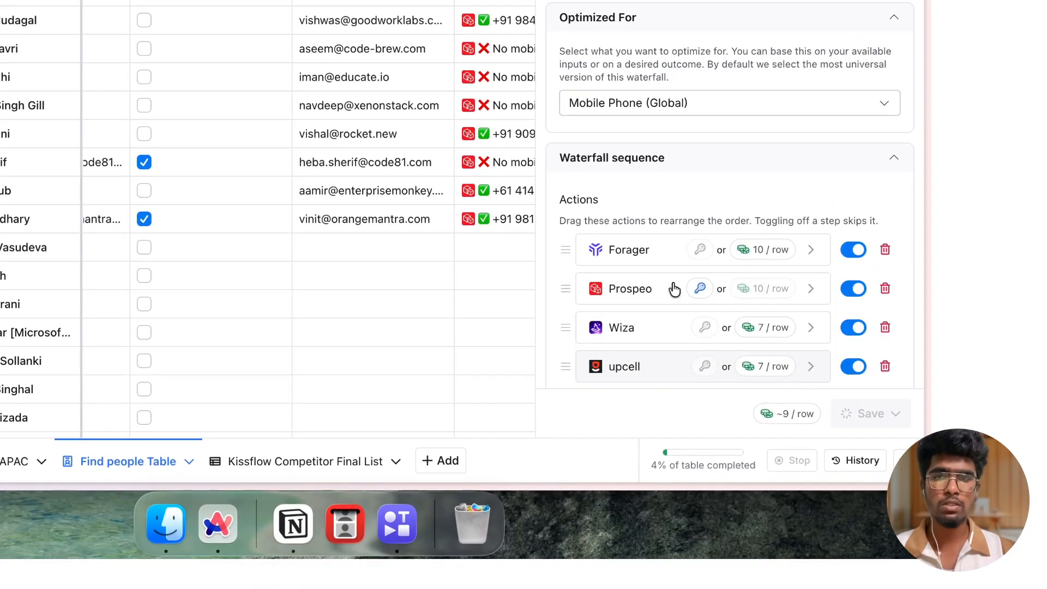
left_click(907, 41)
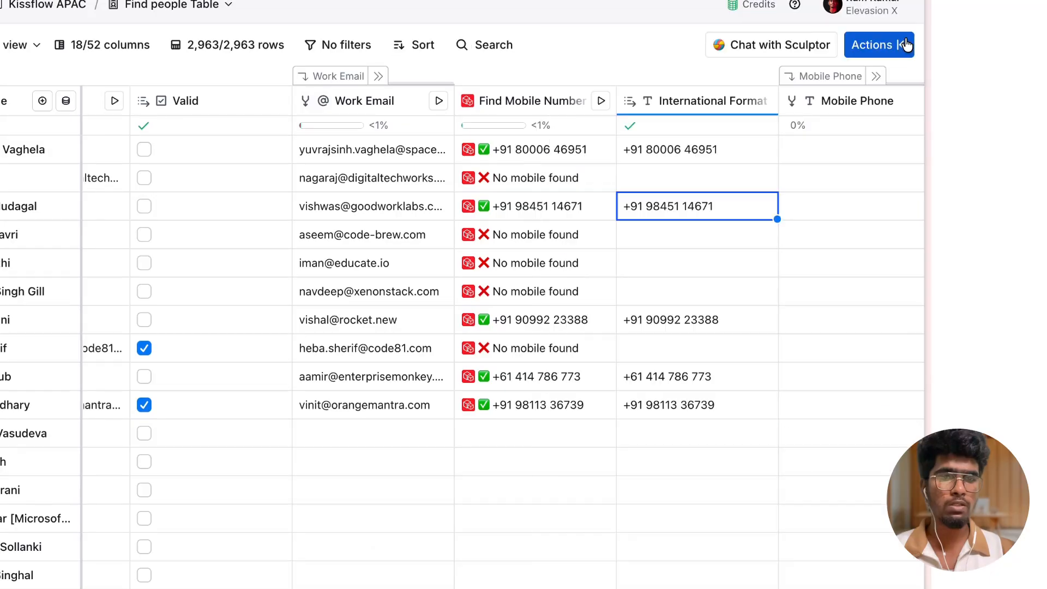
Step: Scroll through the Mobile Phone waterfall's provider and validation columns to examine their progress
scroll(751, 180, "right", 10)
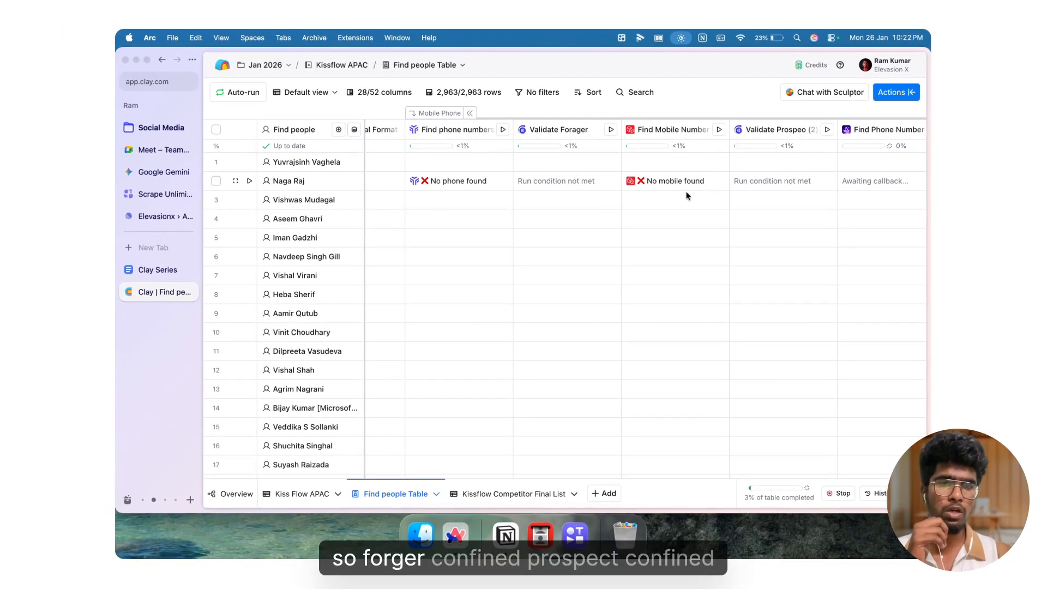
scroll(681, 184, "right", 3)
scroll(681, 185, "left", 5)
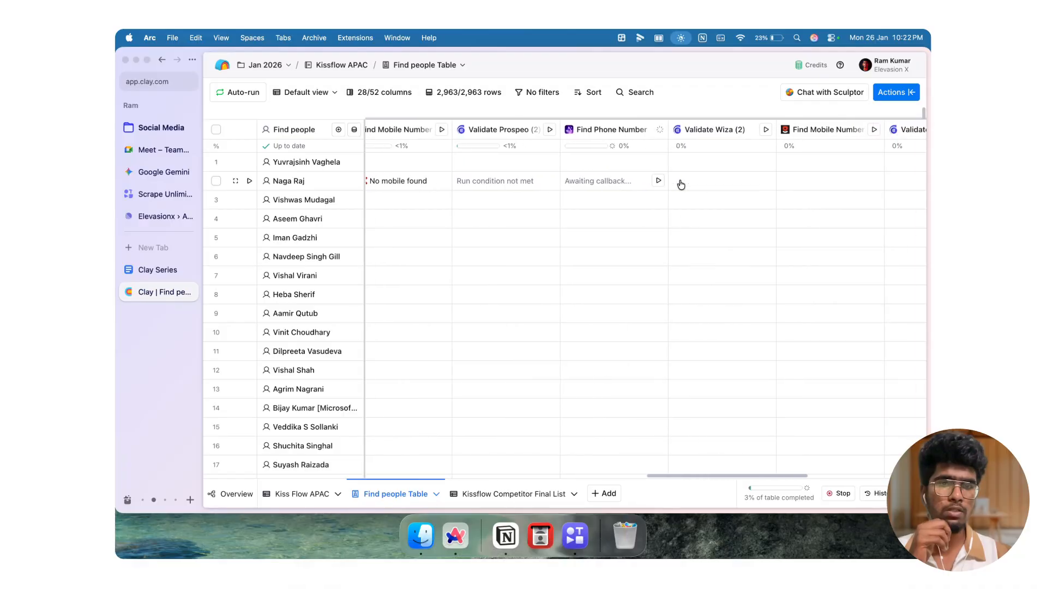
scroll(615, 187, "left", 3)
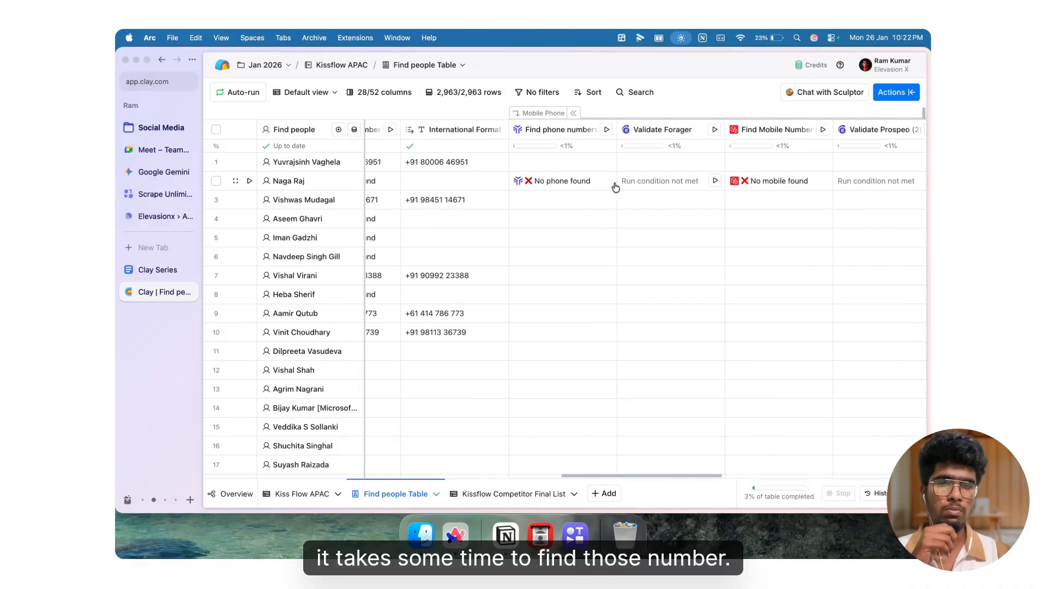
scroll(615, 187, "right", 8)
scroll(615, 187, "left", 8)
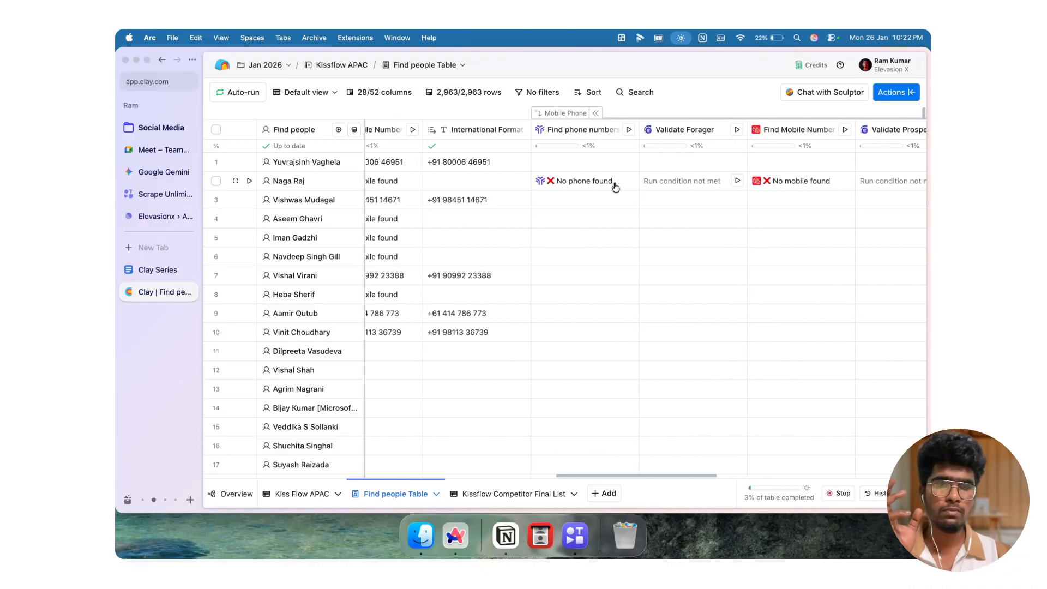
scroll(615, 186, "left", 1)
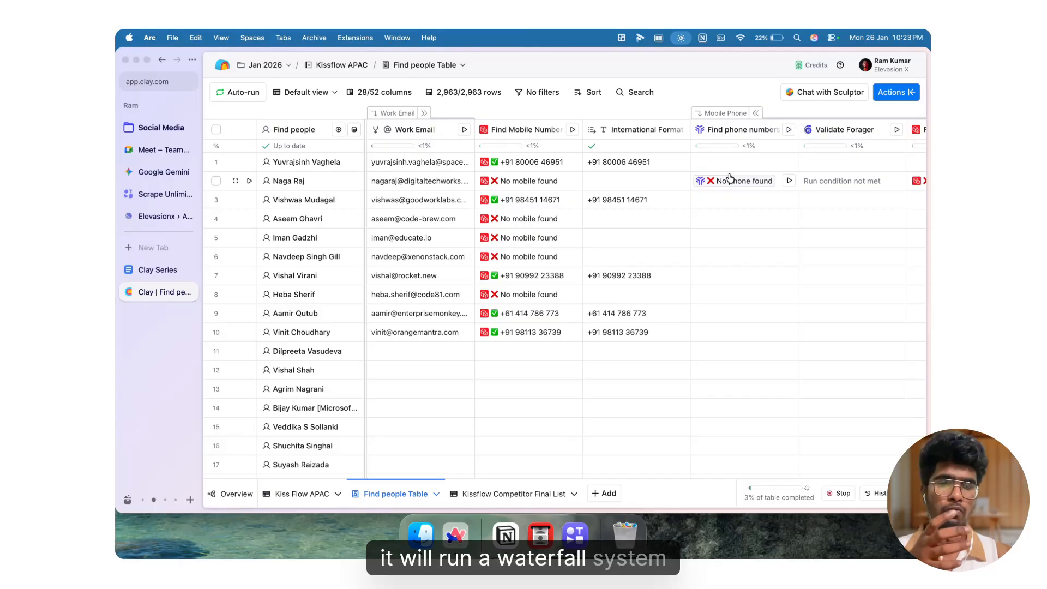
scroll(729, 178, "right", 4)
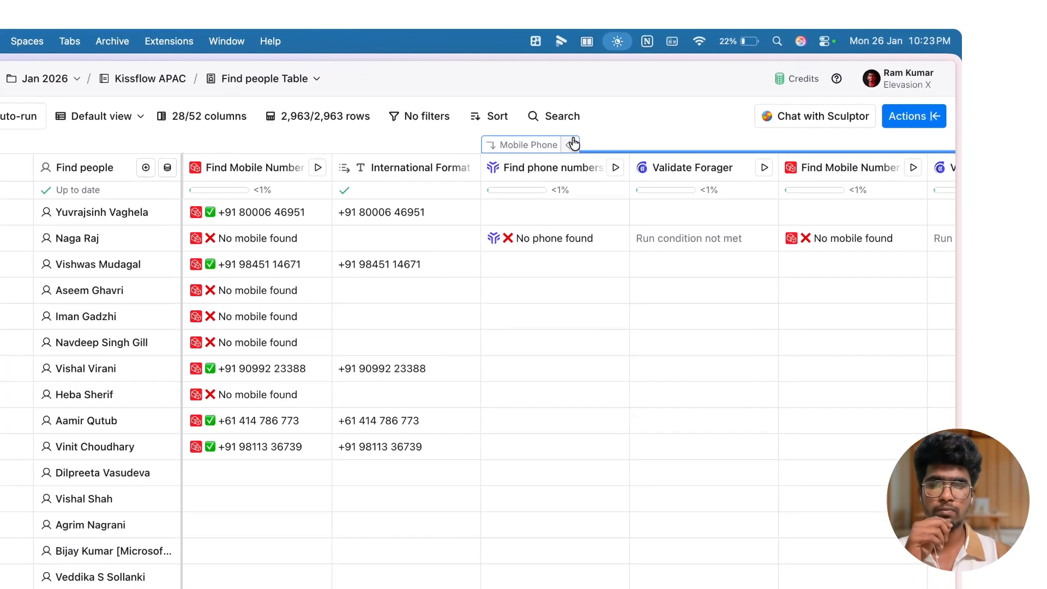
Step: Collapse the Mobile Phone waterfall column group
left_click(647, 112)
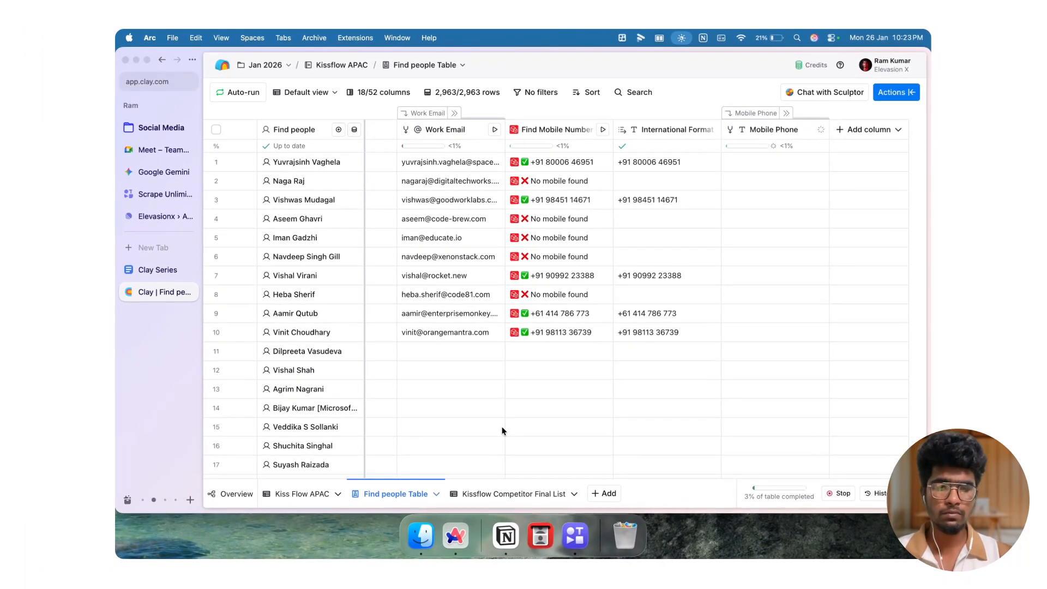
left_click(545, 408)
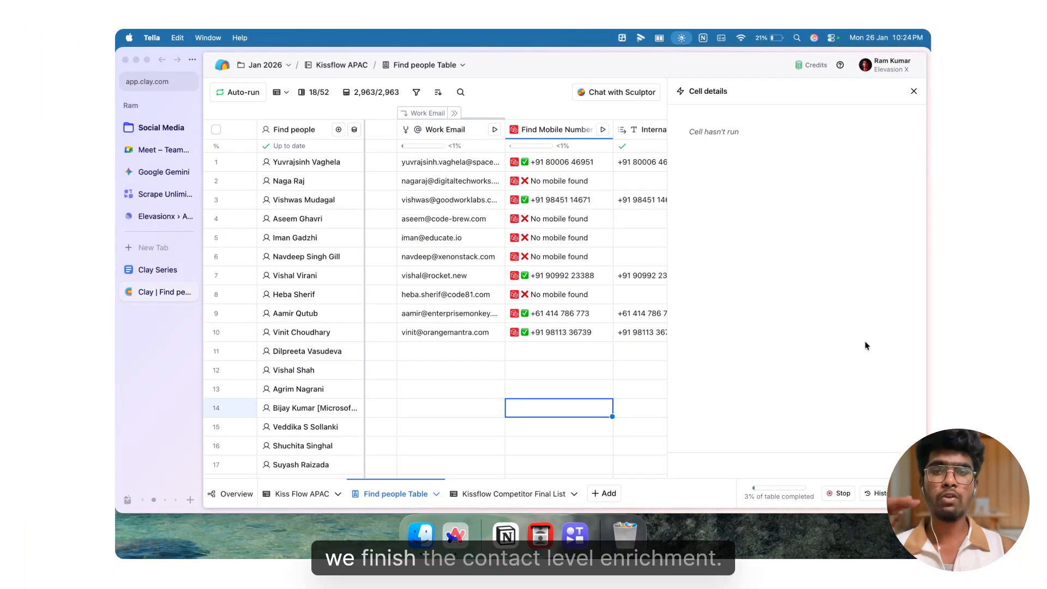
left_click(912, 91)
left_click(912, 91)
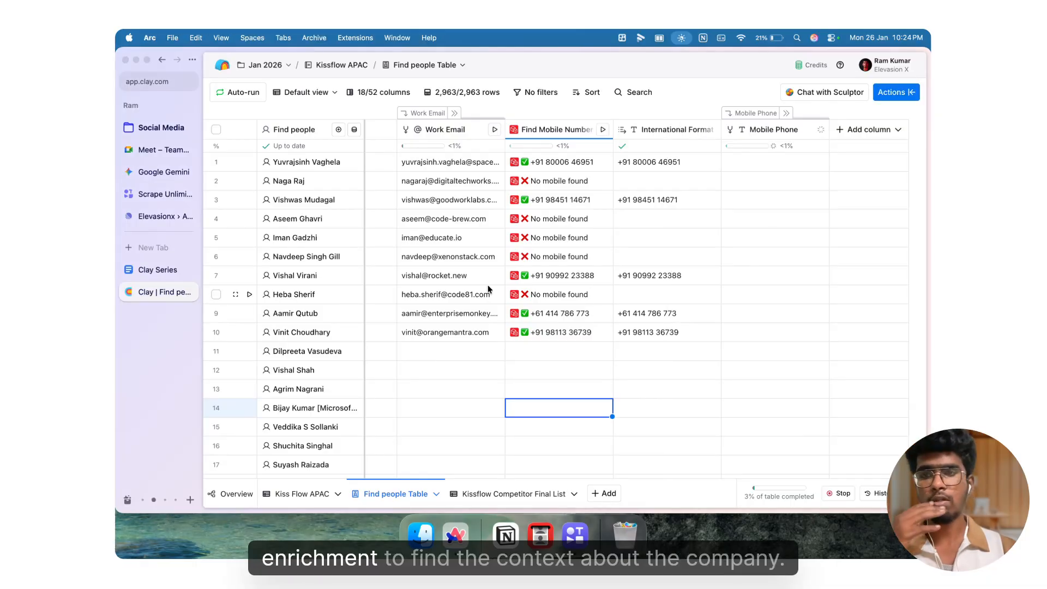
Step: Add an Enrich Company enrichment column with the Company Domain as company identifier
scroll(488, 287, "left", 10)
scroll(489, 289, "left", 10)
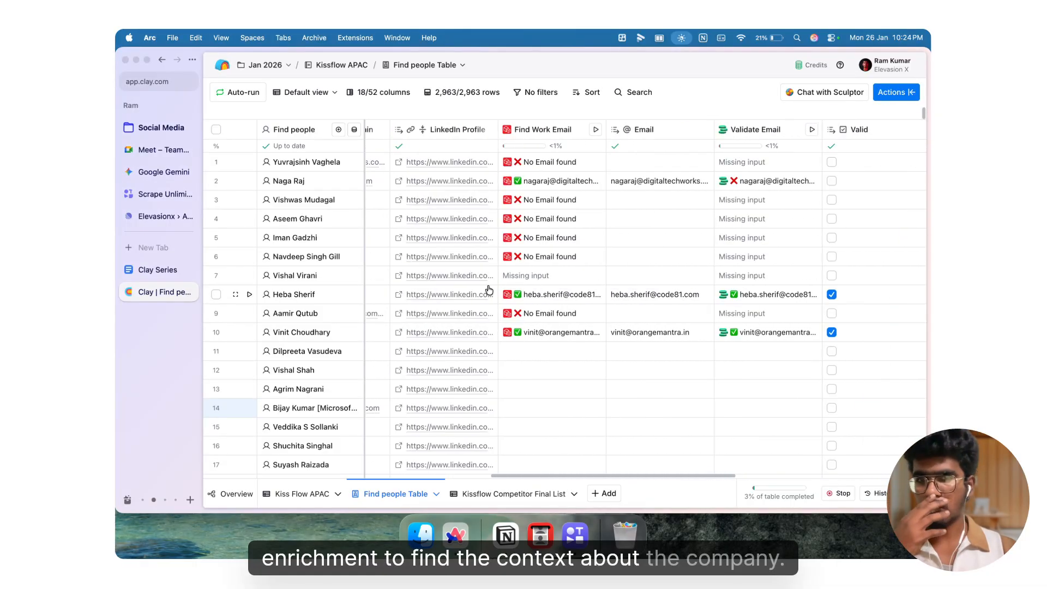
scroll(488, 285, "right", 15)
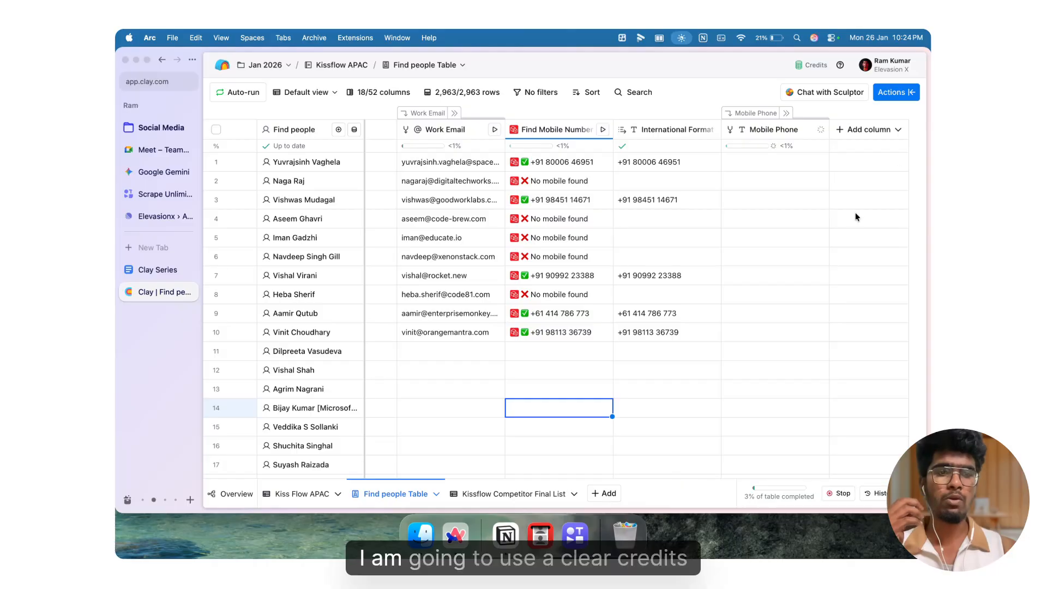
left_click(870, 130)
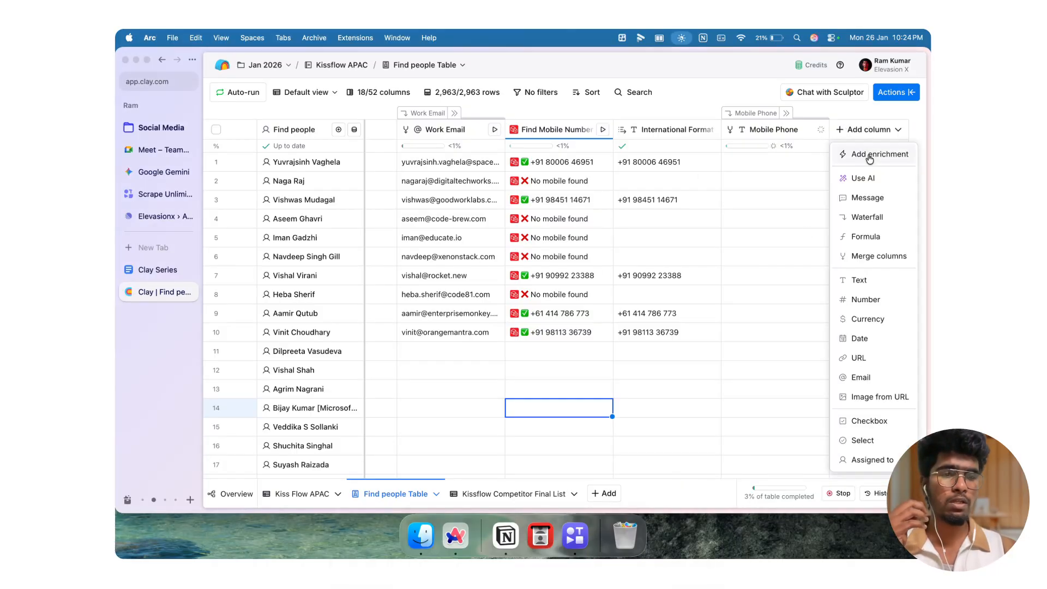
left_click(870, 156)
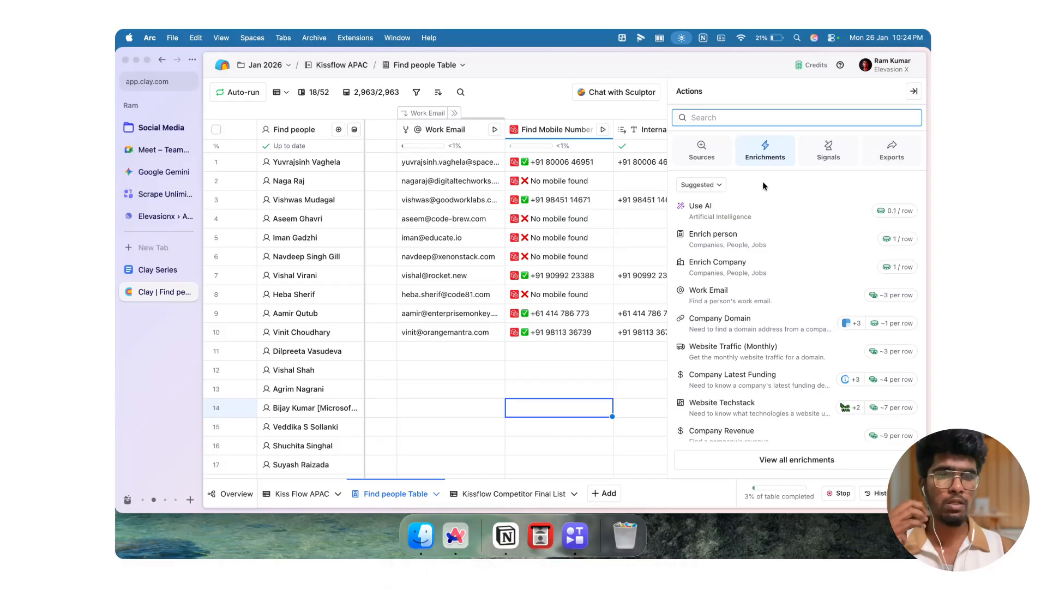
left_click(729, 271)
scroll(746, 320, "down", 1)
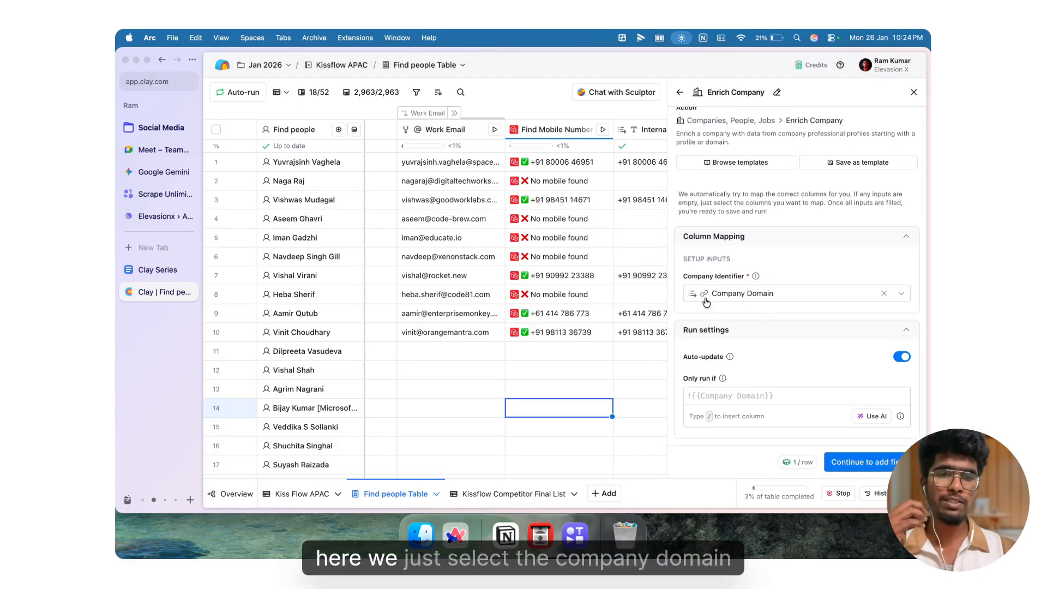
left_click(850, 462)
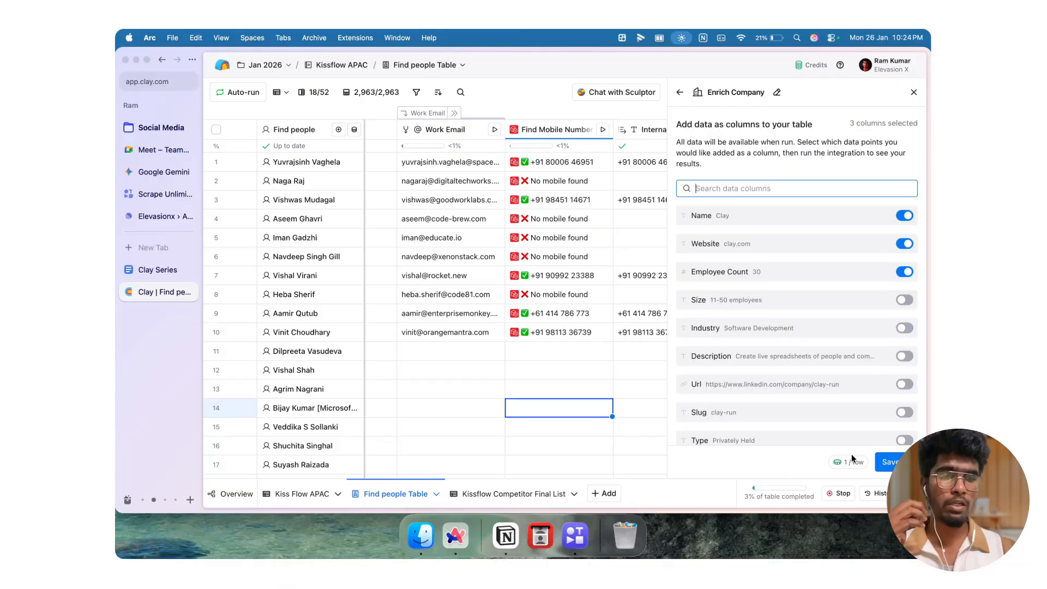
Step: Keep only the Name output column and save the Enrich Company column without running it
scroll(760, 280, "down", 5)
scroll(755, 280, "up", 5)
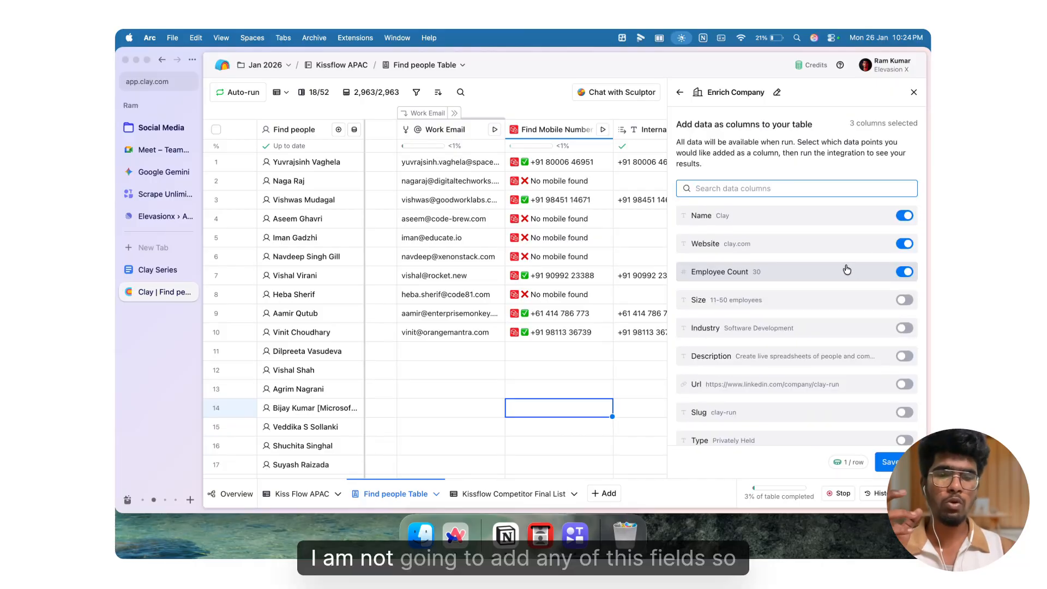
left_click(904, 271)
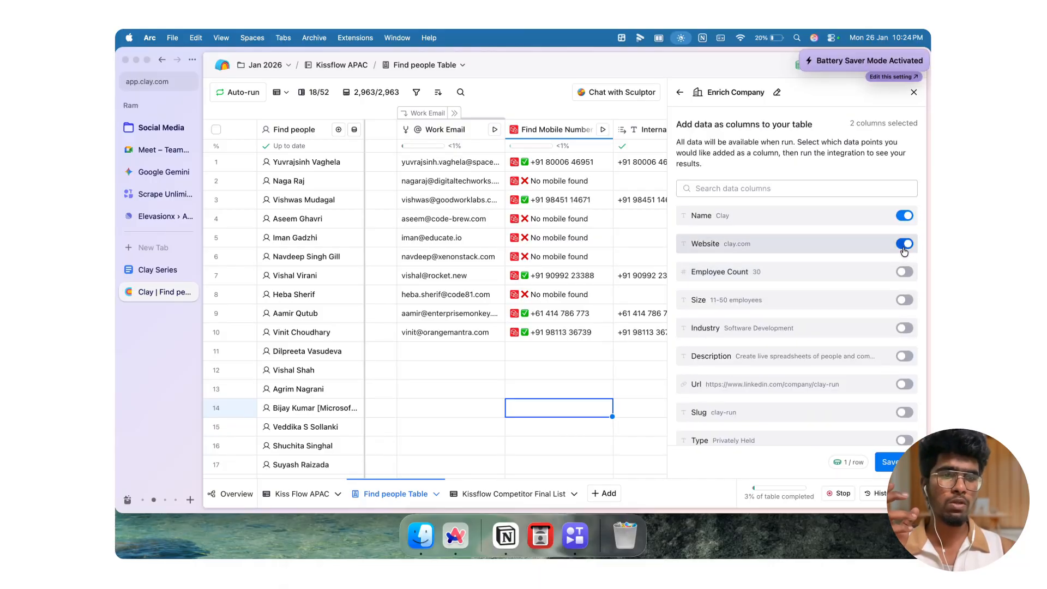
left_click(904, 244)
left_click(889, 462)
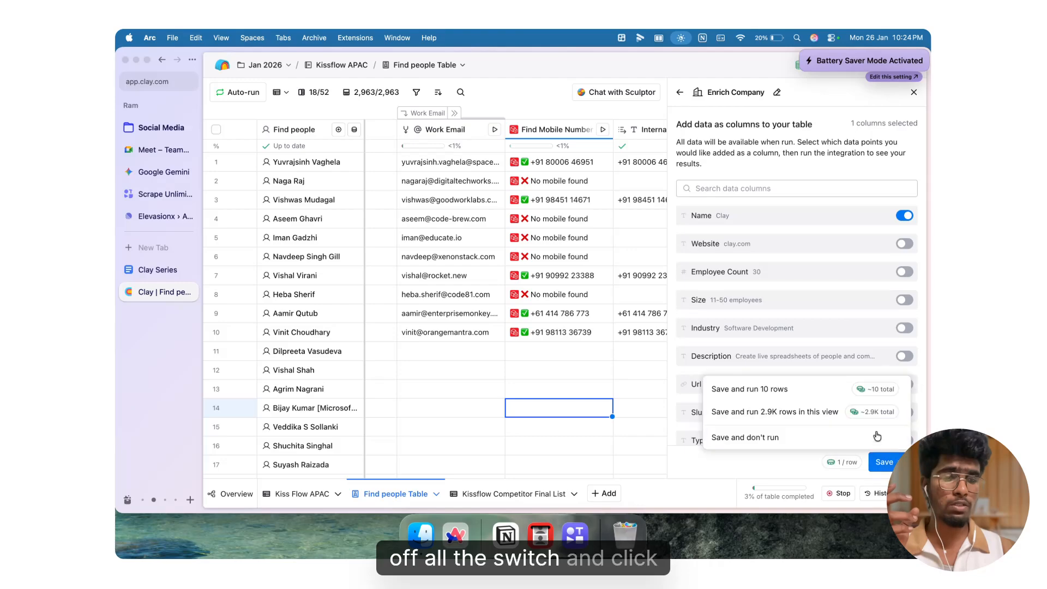
left_click(761, 439)
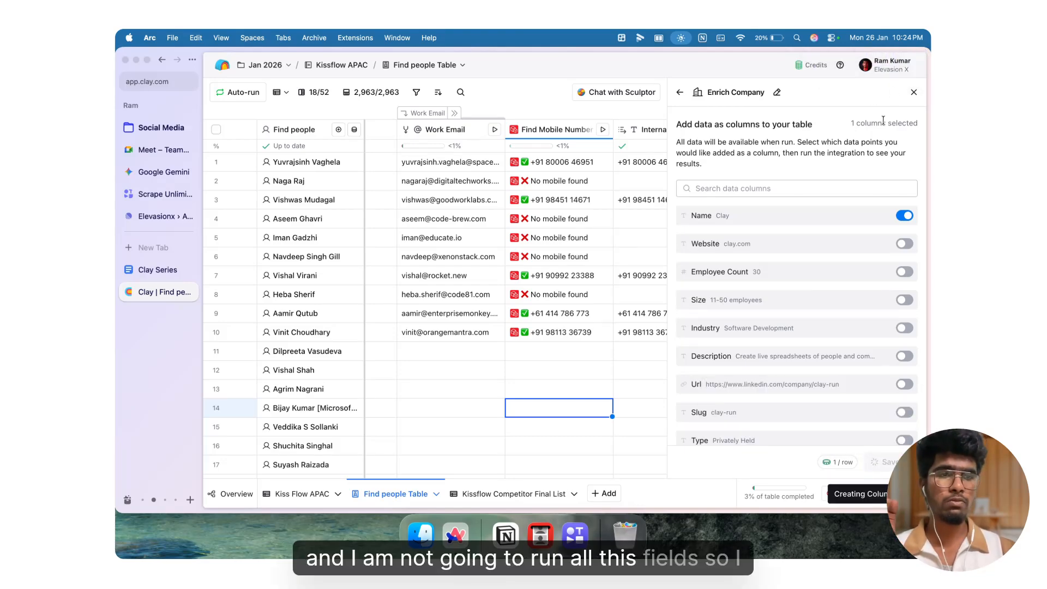
left_click(914, 94)
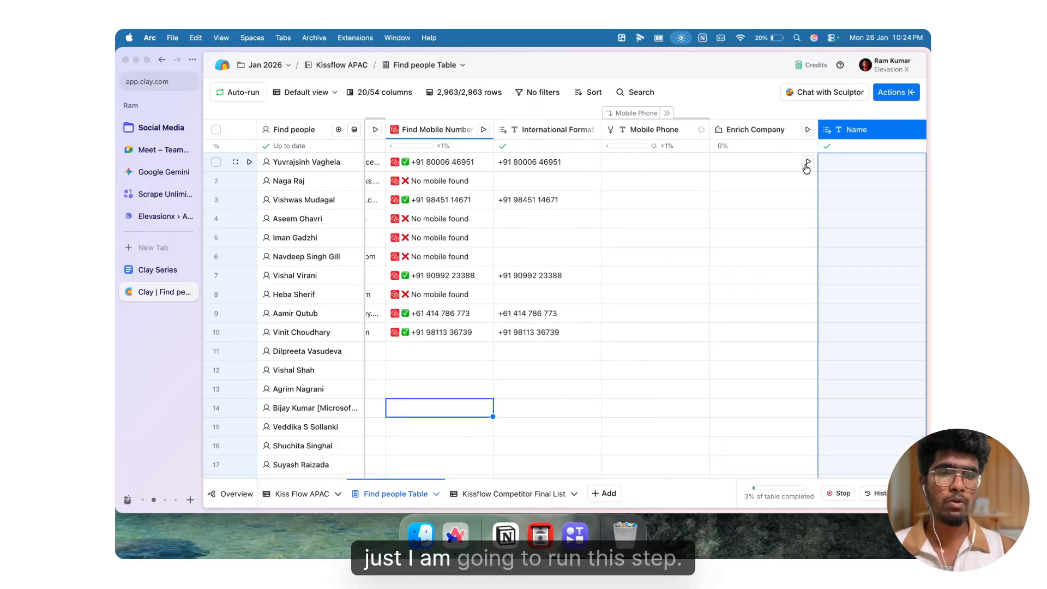
Step: Run the Enrich Company enrichment for the first row and open its cell details
left_click(807, 163)
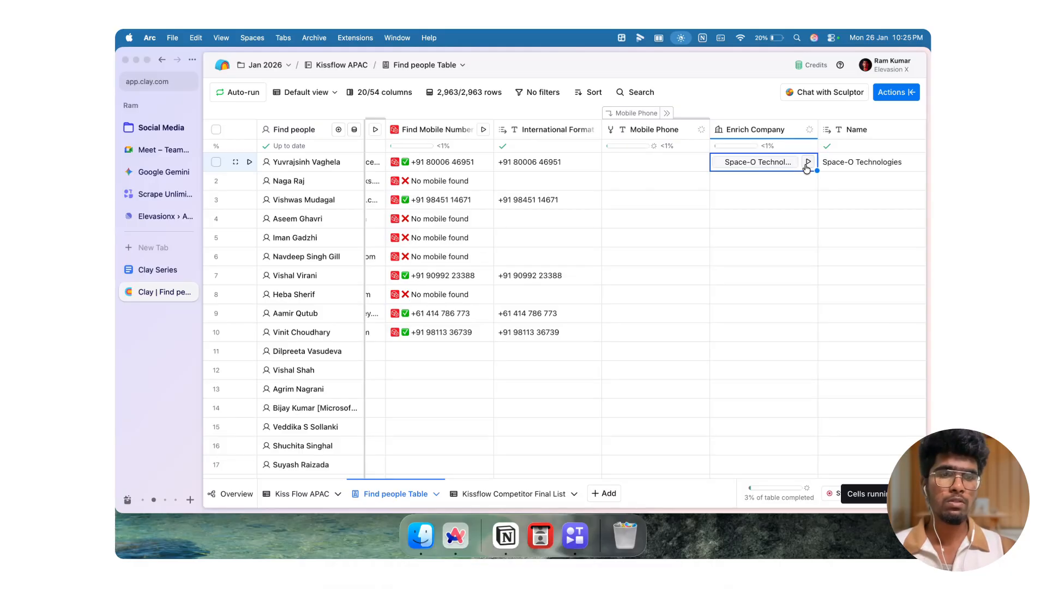
left_click(771, 161)
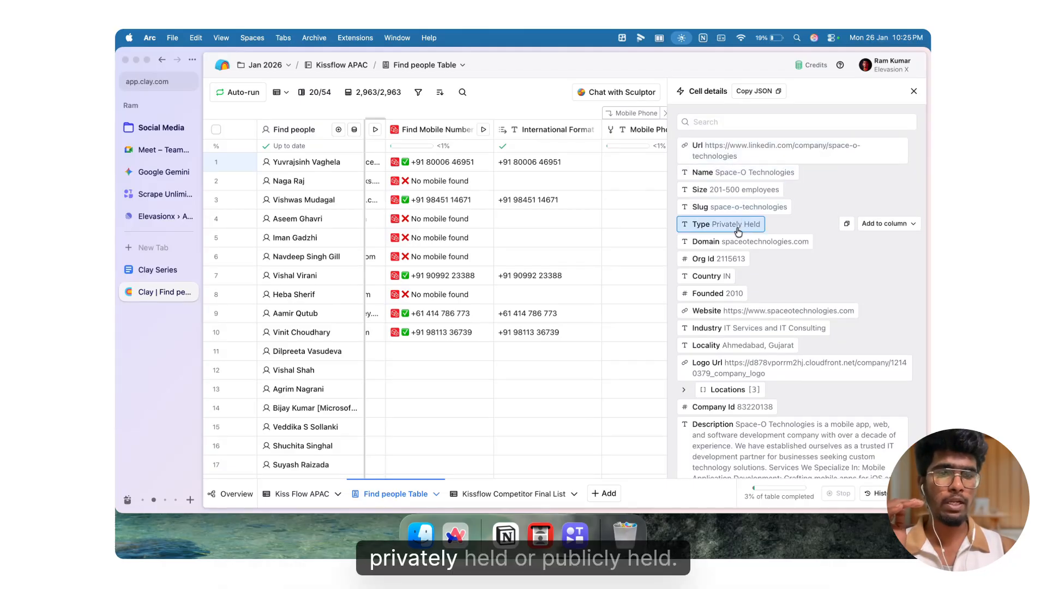
Step: Examine the enriched company details, expanding the Specialties list
scroll(738, 231, "down", 2)
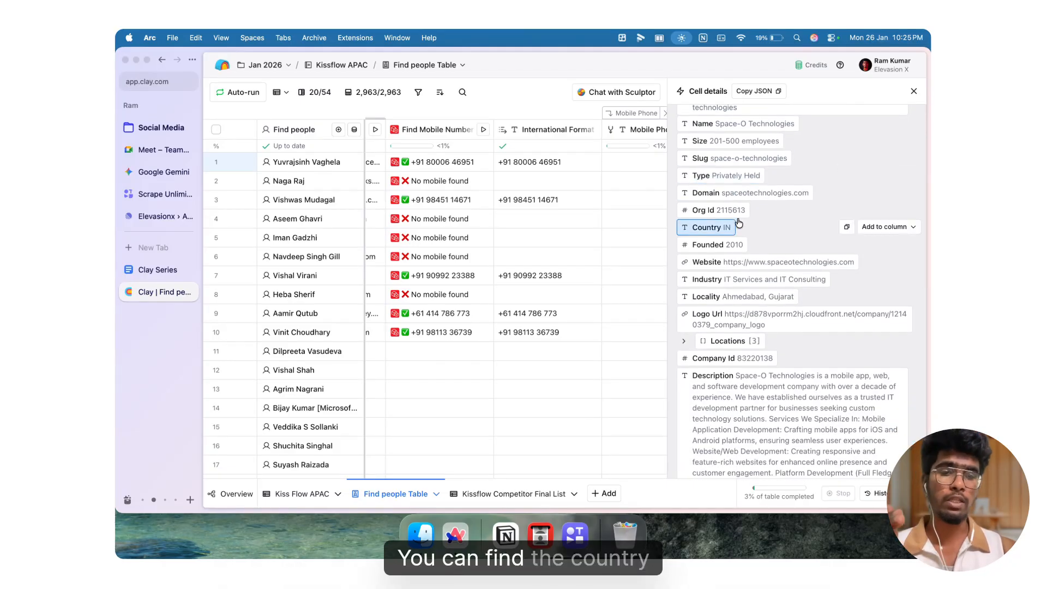
scroll(733, 213, "down", 2)
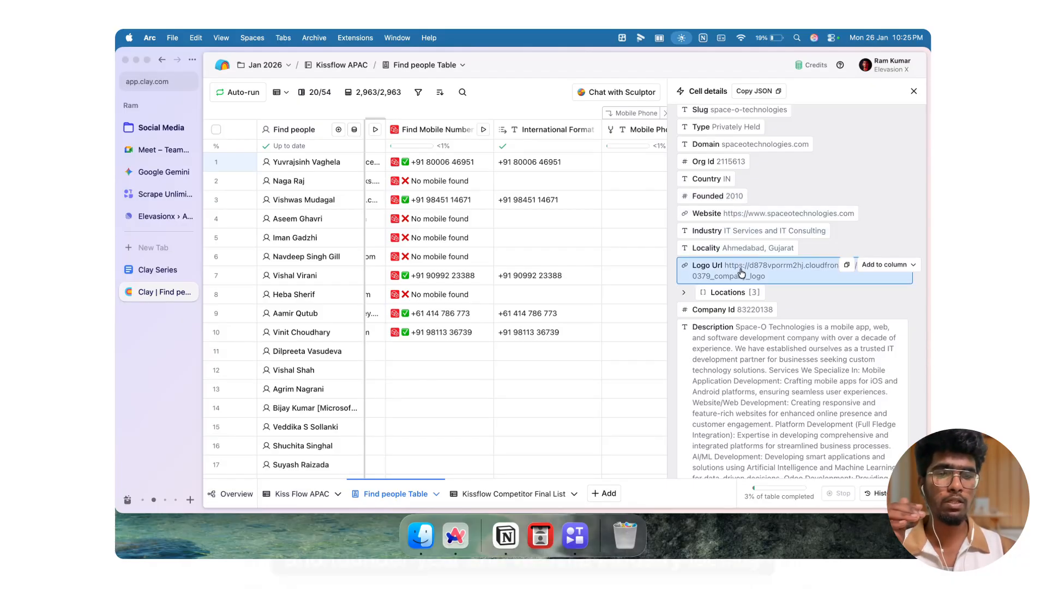
scroll(742, 270, "down", 3)
scroll(741, 273, "down", 4)
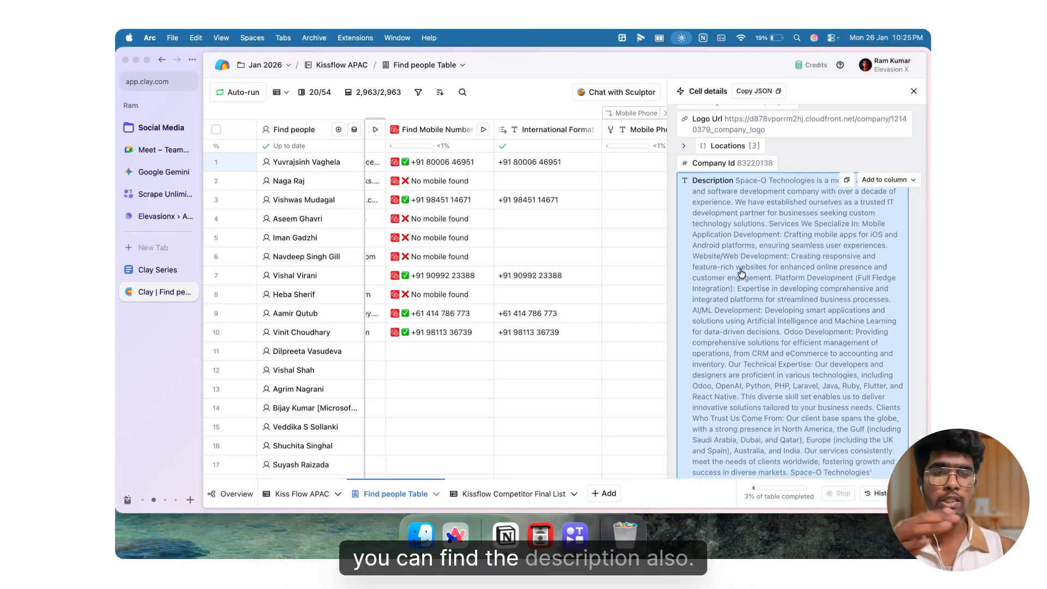
scroll(741, 273, "down", 8)
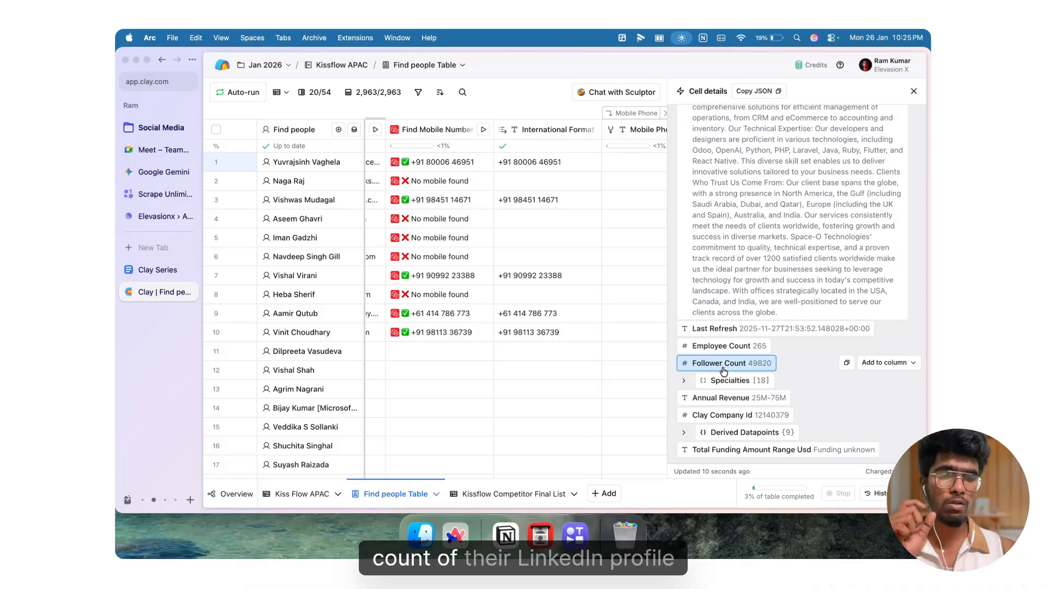
left_click(683, 380)
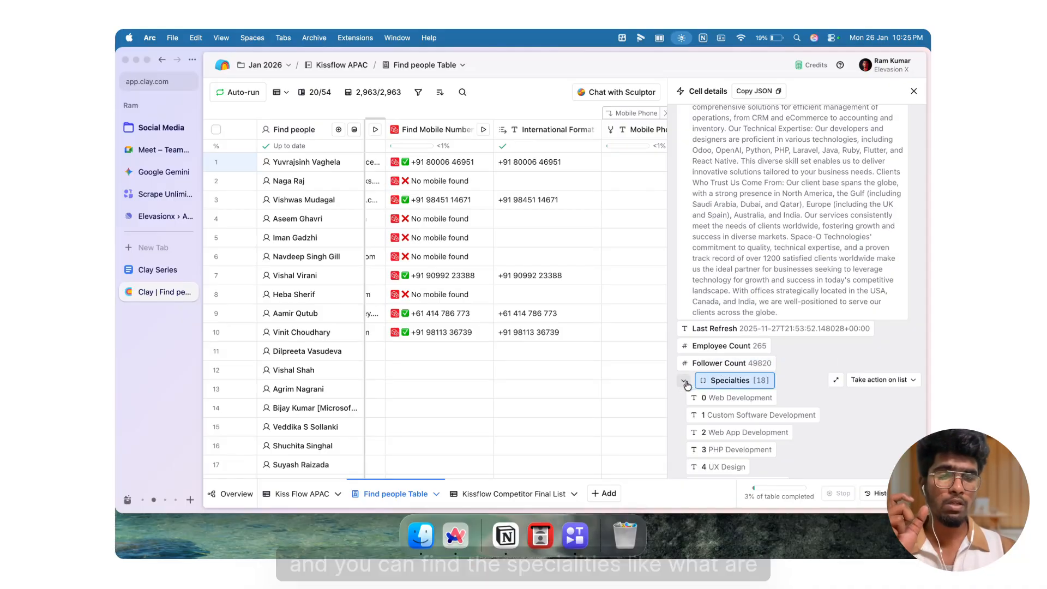
scroll(698, 355, "down", 2)
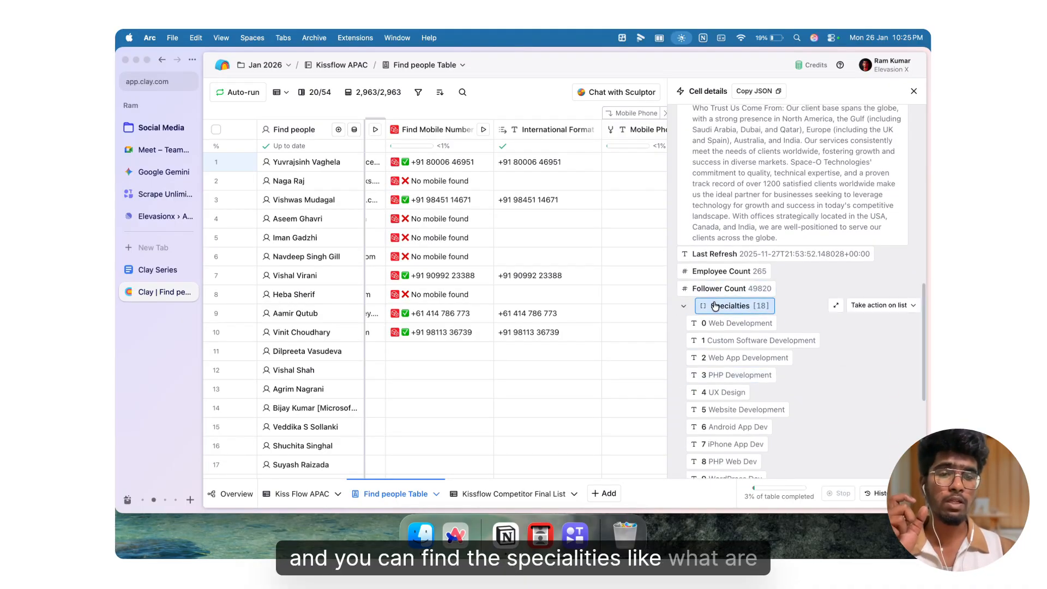
Step: Examine the company's derived datapoints, expanding the Industry, Business Type, Revenue Streams and Primary Offerings lists
scroll(712, 305, "down", 5)
scroll(715, 306, "down", 1)
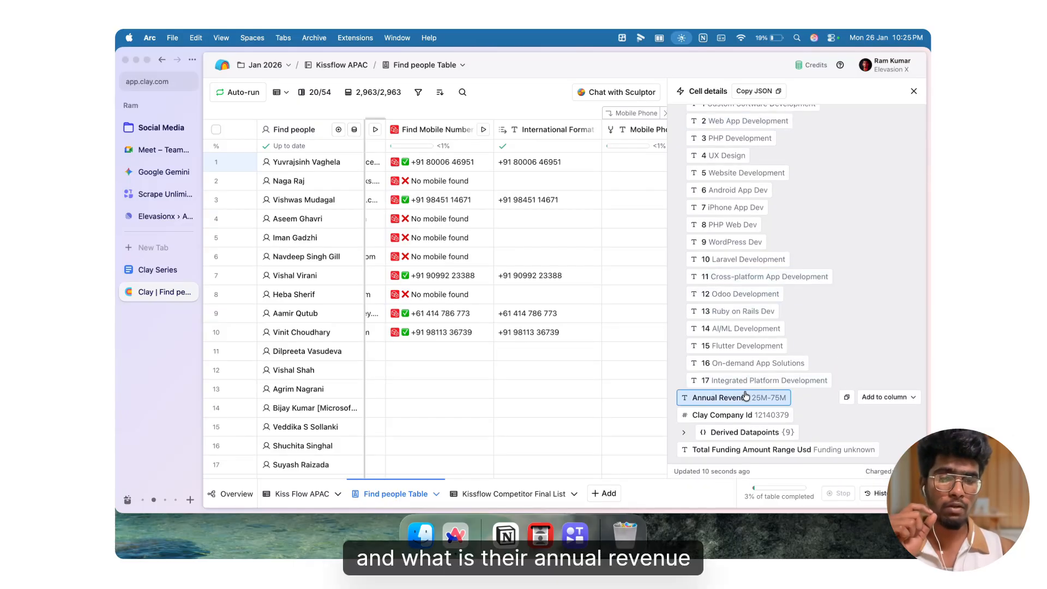
left_click(684, 432)
scroll(686, 436, "down", 2)
scroll(686, 437, "down", 5)
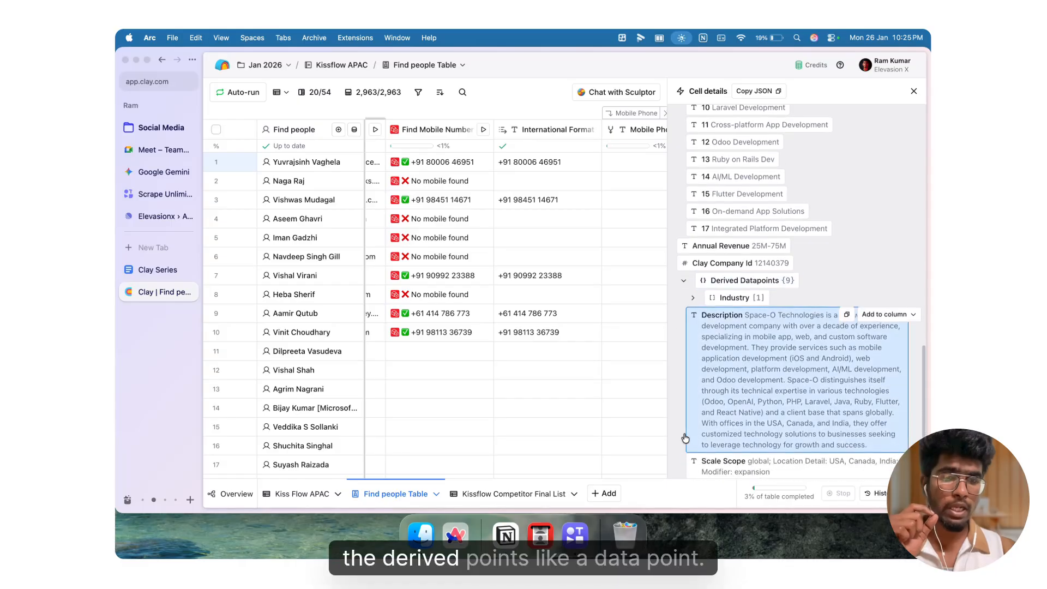
left_click(691, 206)
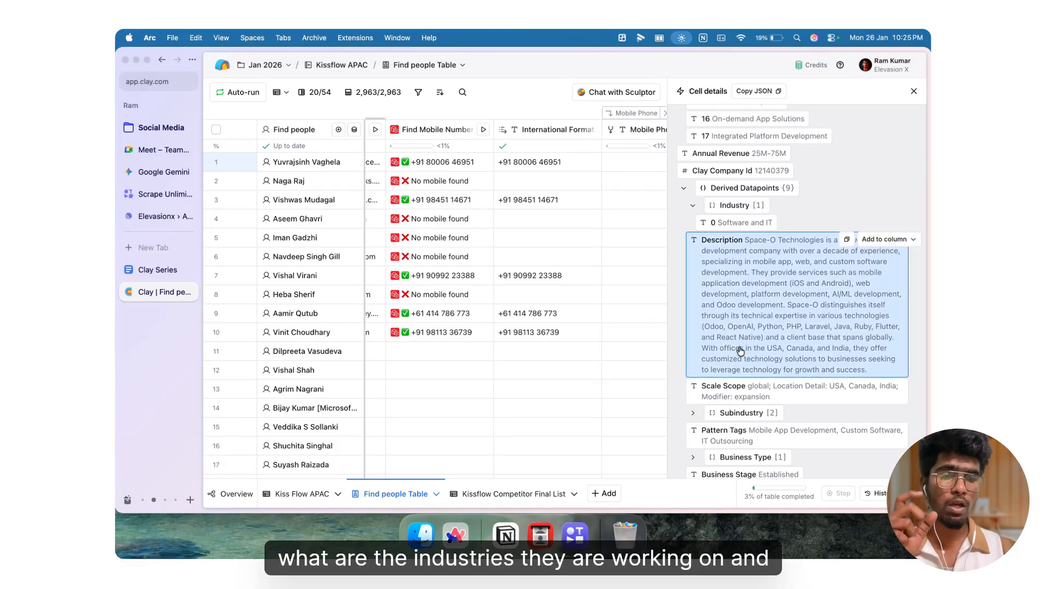
scroll(740, 351, "down", 2)
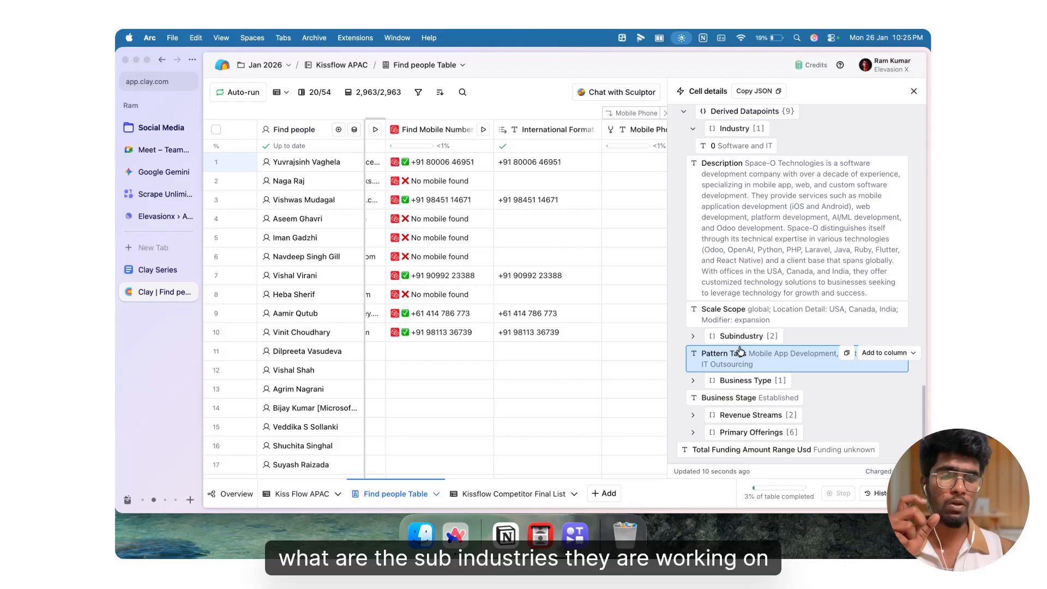
left_click(693, 382)
scroll(693, 391, "down", 1)
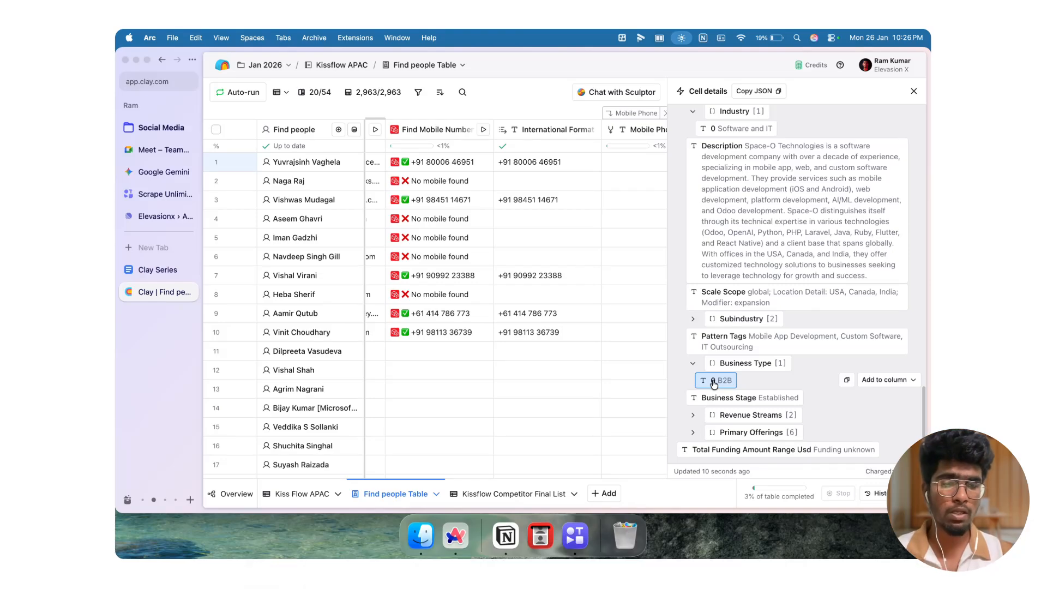
left_click(694, 417)
scroll(696, 419, "down", 1)
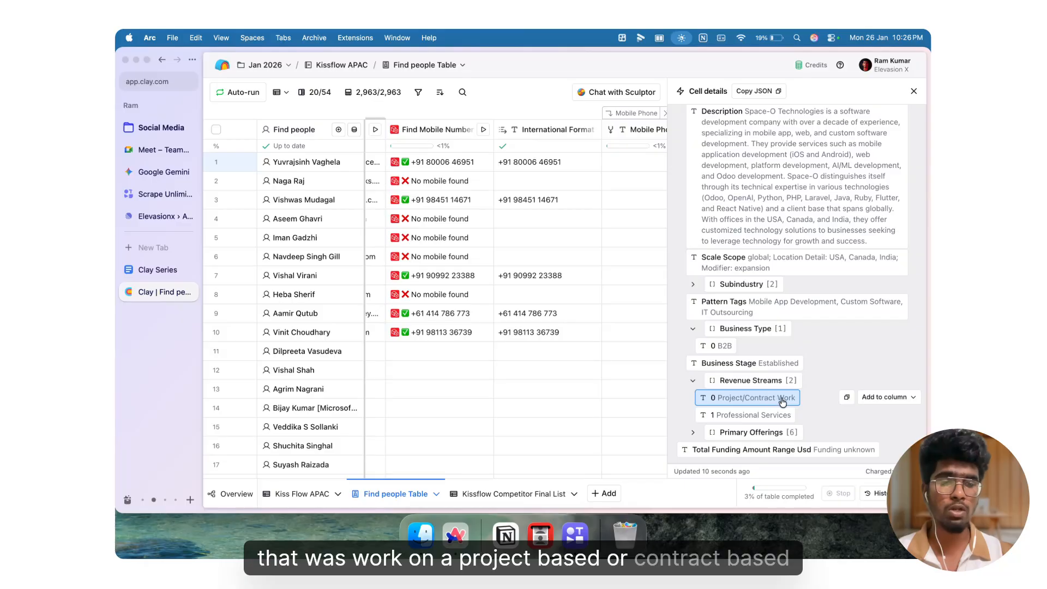
left_click(694, 433)
scroll(698, 431, "down", 2)
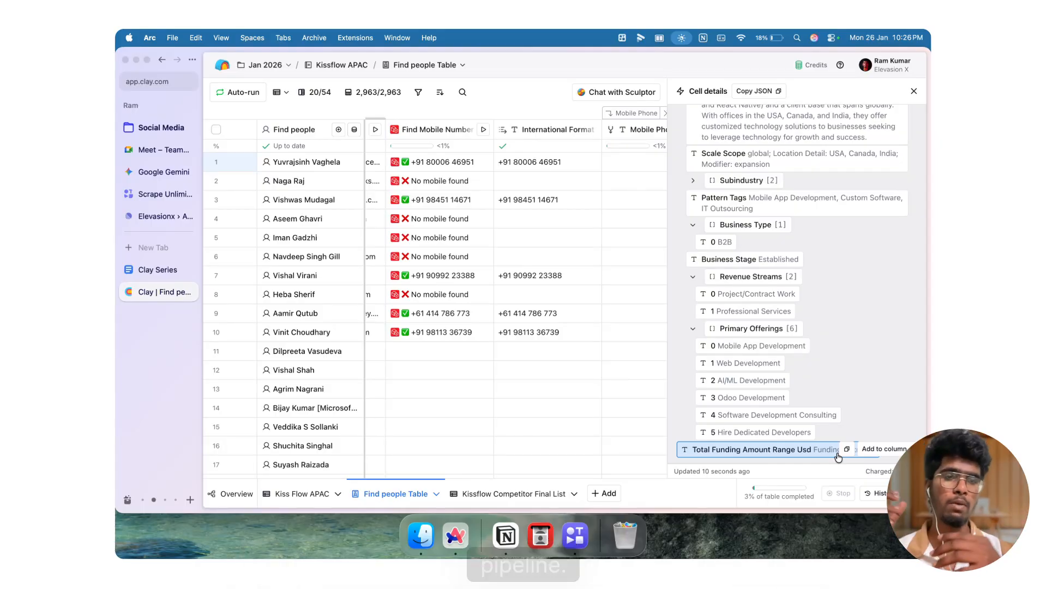
Step: Close the cell details and review the enriched columns across the table
left_click(914, 92)
scroll(807, 200, "right", 3)
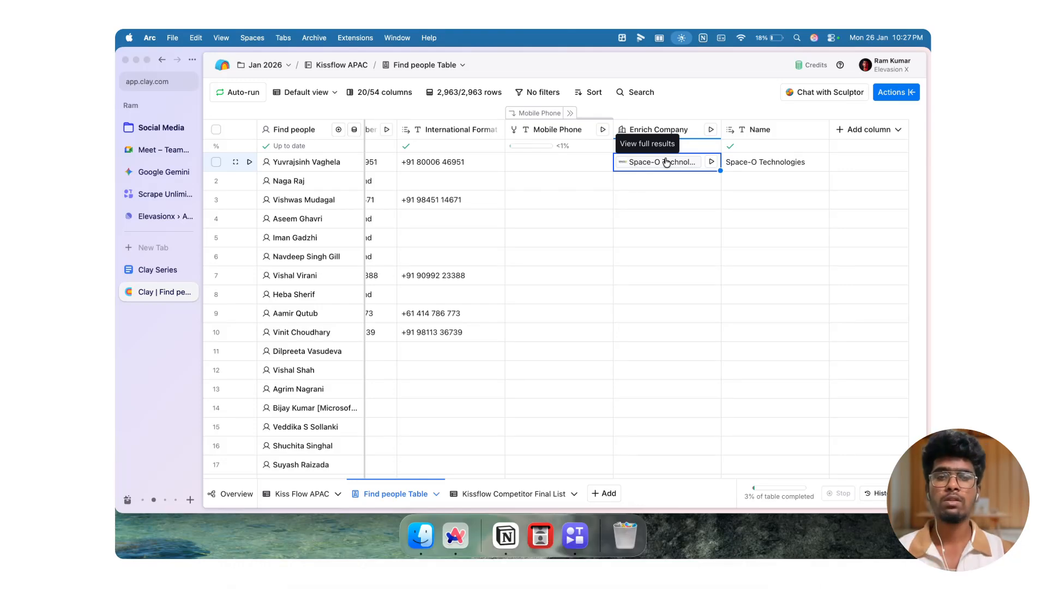
scroll(669, 221, "left", 10)
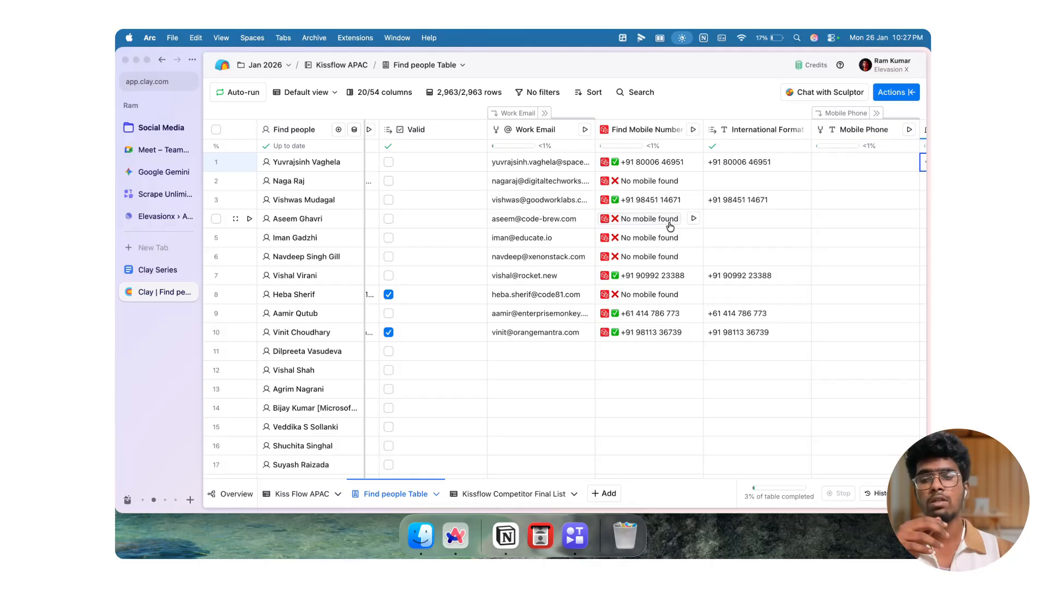
scroll(756, 249, "right", 5)
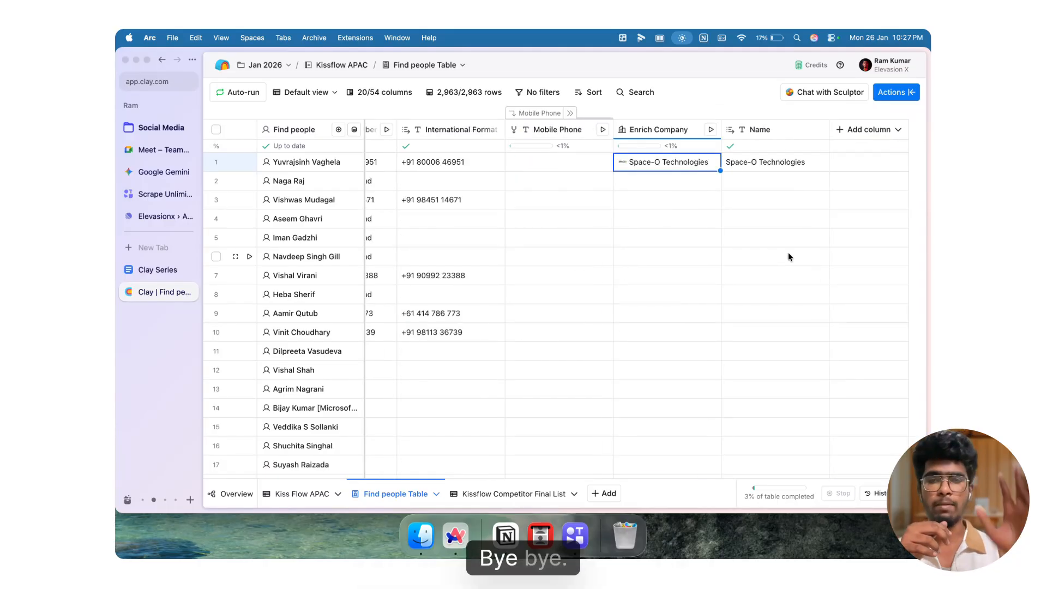